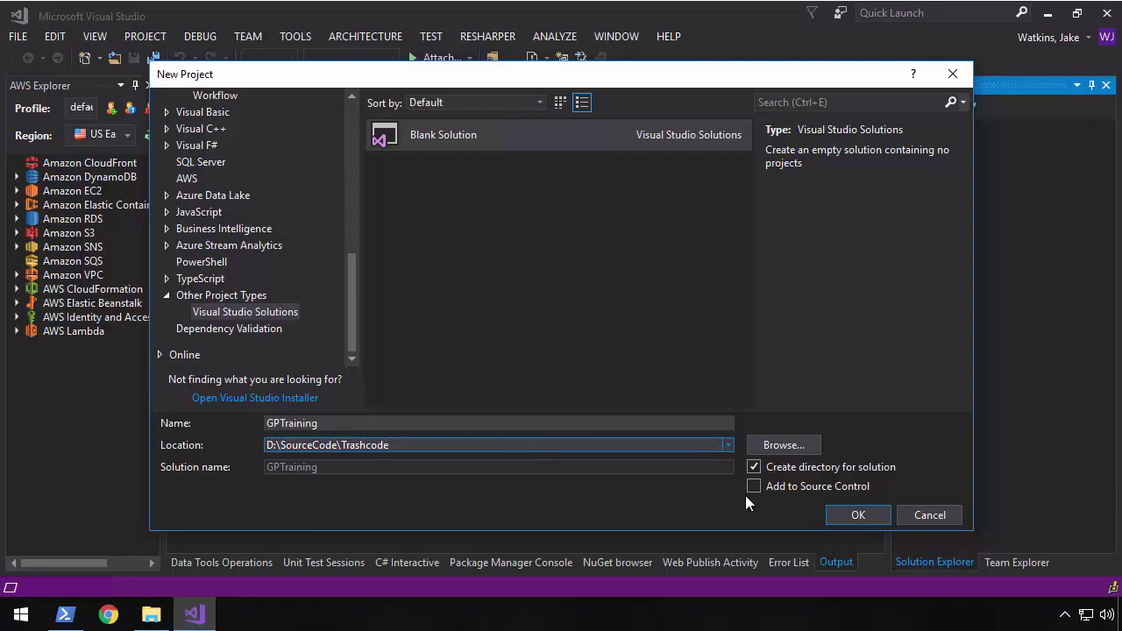
Step: Create the blank solution GPTraining in D:\SourceCode\Trashcode with its own directory
{"action": "left_click", "coordinate": [859, 515]}
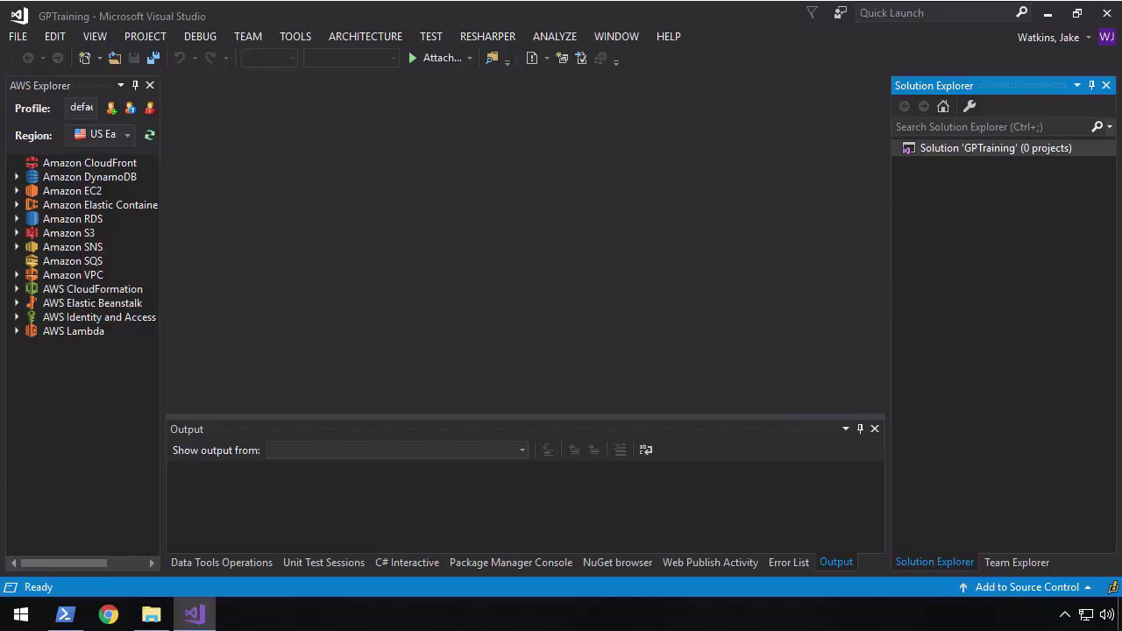
Step: Add a new .NET Core project to the GPTraining solution as an ASP.NET Core Web Application named TrainingWeb
{"action": "right_click", "coordinate": [933, 148]}
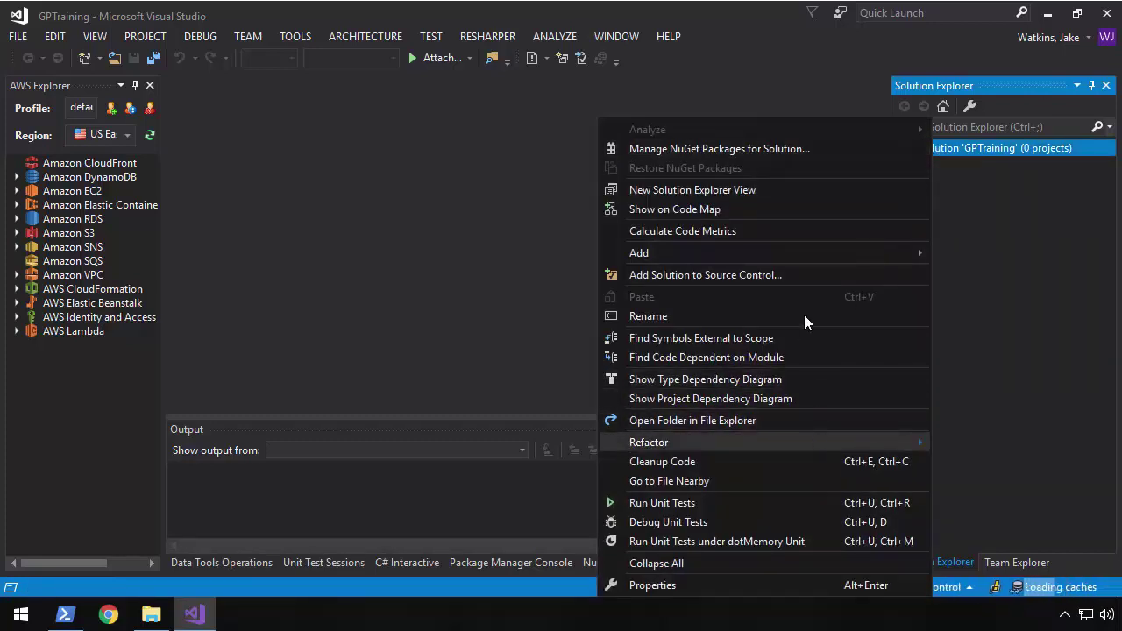
{"action": "mouse_move", "coordinate": [798, 252]}
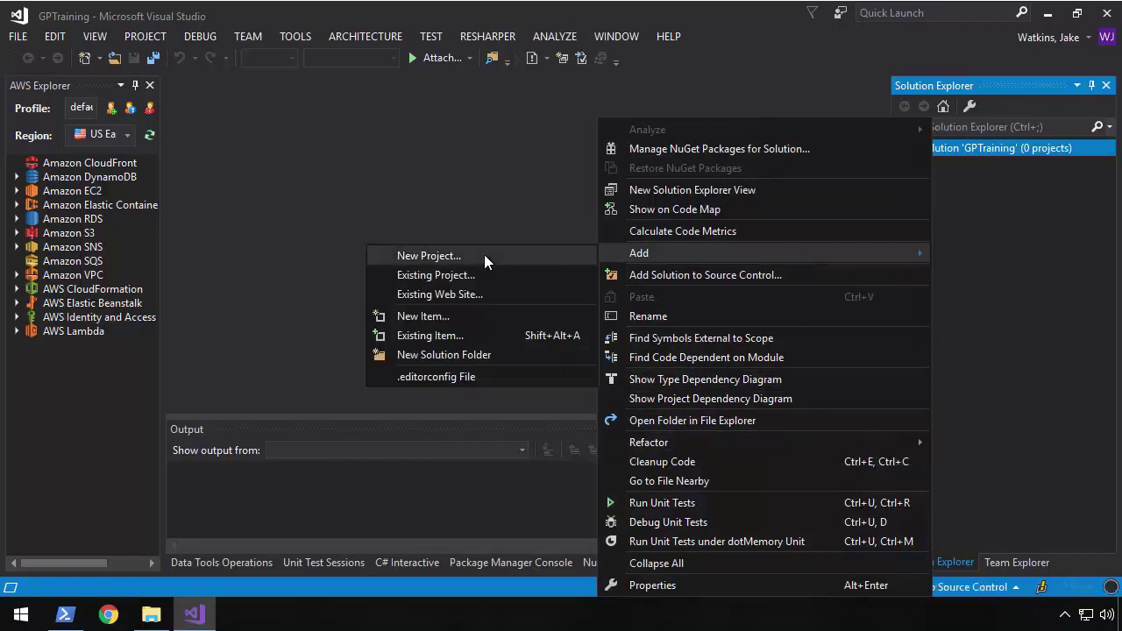
{"action": "left_click", "coordinate": [484, 254]}
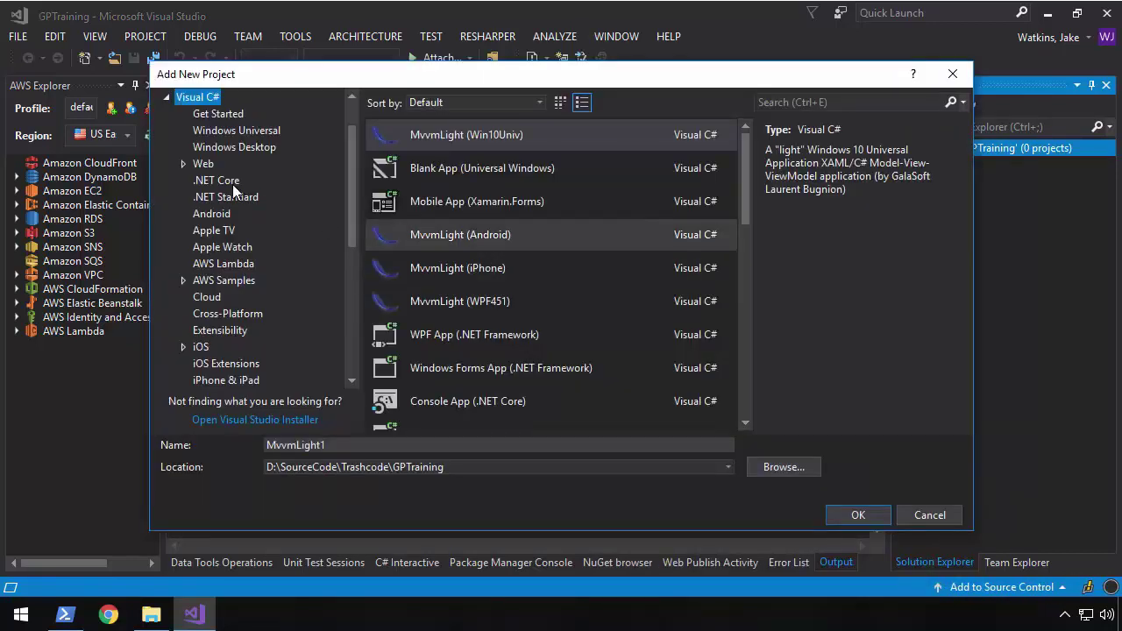
{"action": "left_click", "coordinate": [203, 185]}
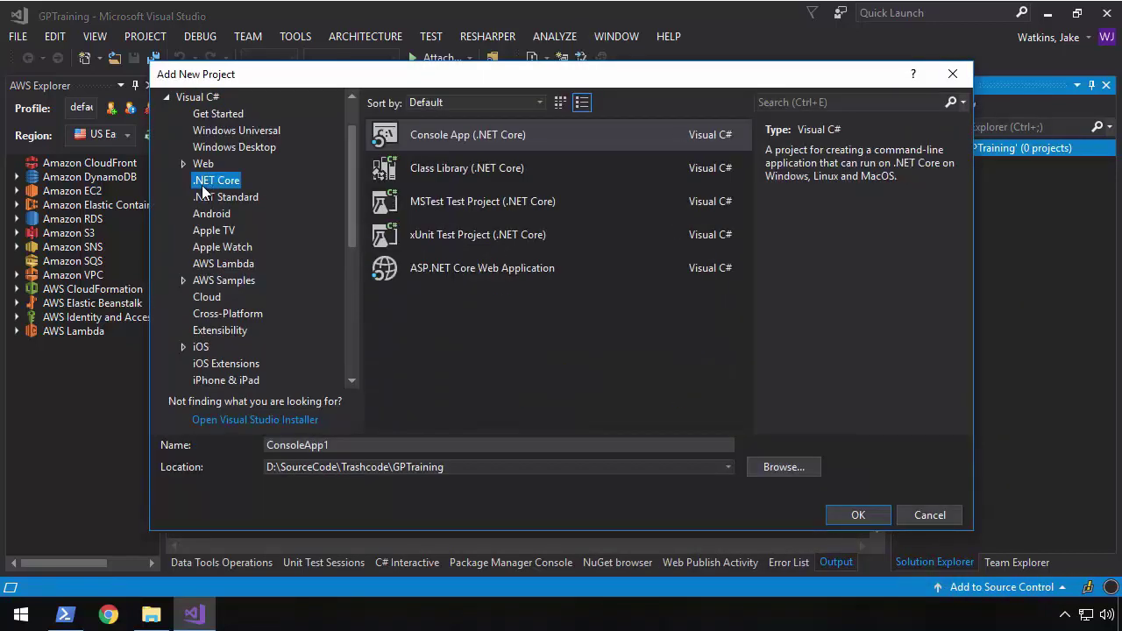
{"action": "left_click", "coordinate": [455, 261]}
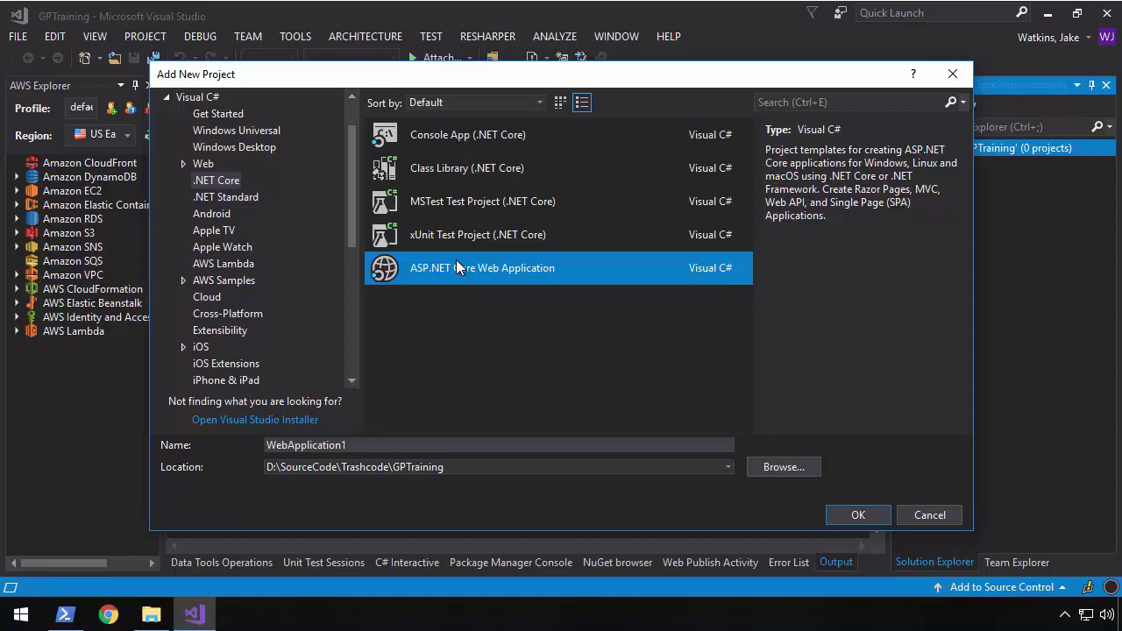
{"action": "left_click", "coordinate": [345, 445]}
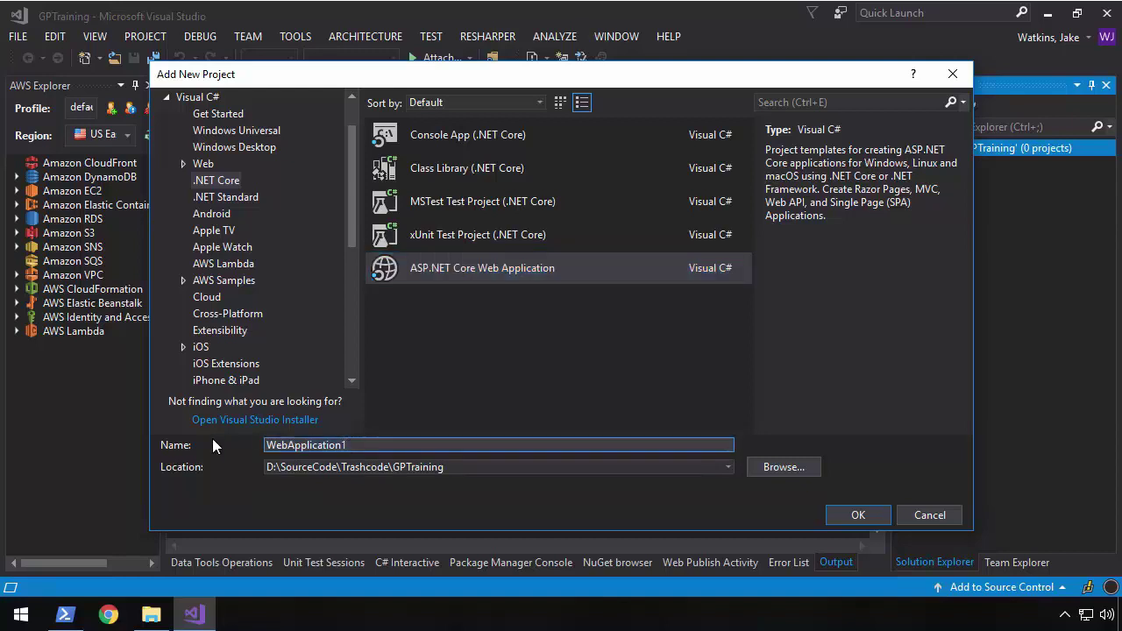
{"action": "type", "text": "TrainingWeb"}
{"action": "key", "text": "Return"}
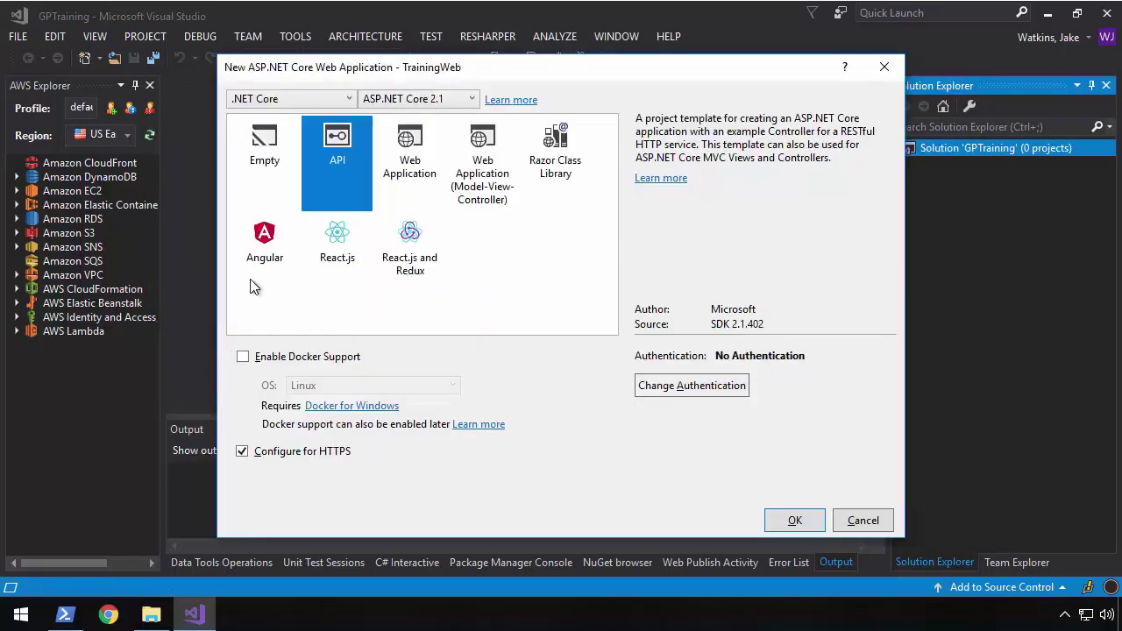
Step: Create the TrainingWeb project from the Angular template and close its overview page
{"action": "left_click", "coordinate": [272, 239]}
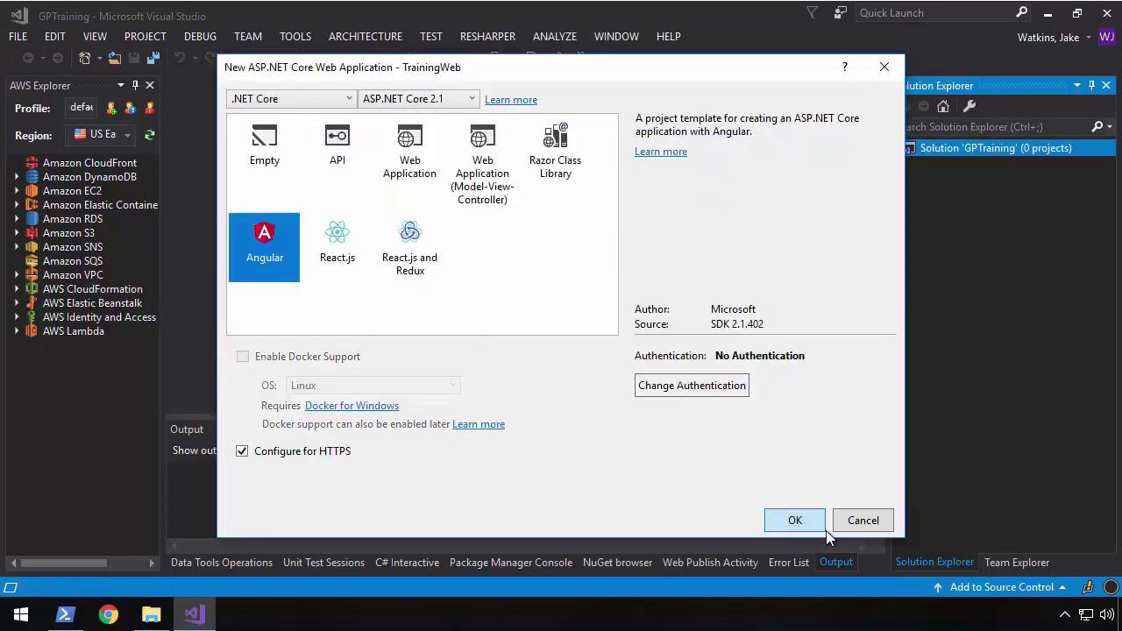
{"action": "left_click", "coordinate": [794, 521]}
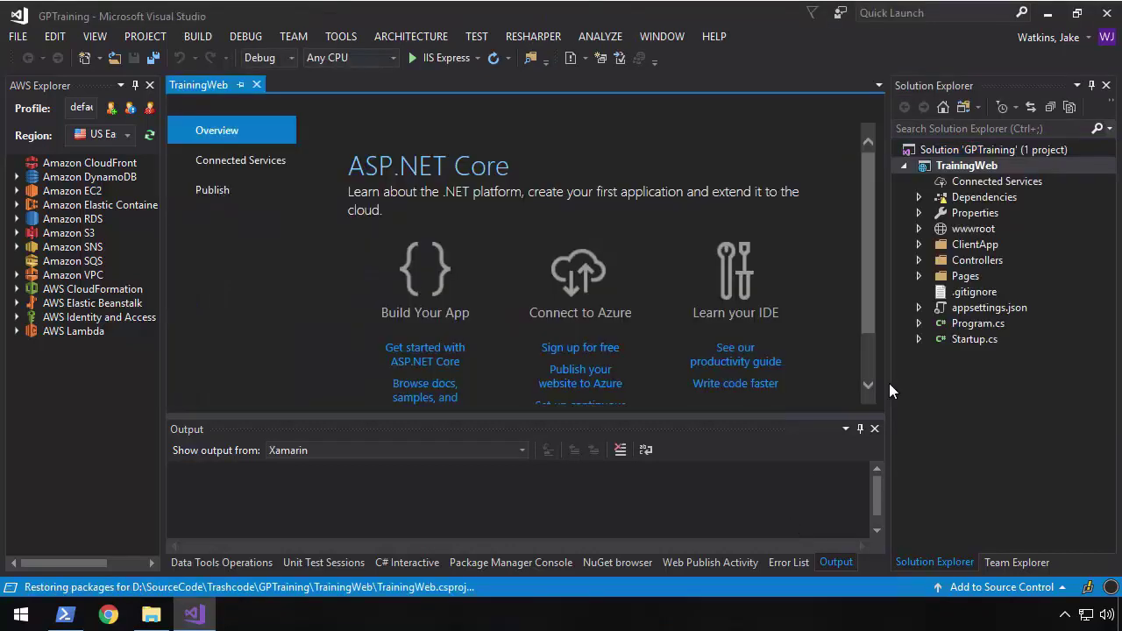
{"action": "left_click", "coordinate": [255, 85]}
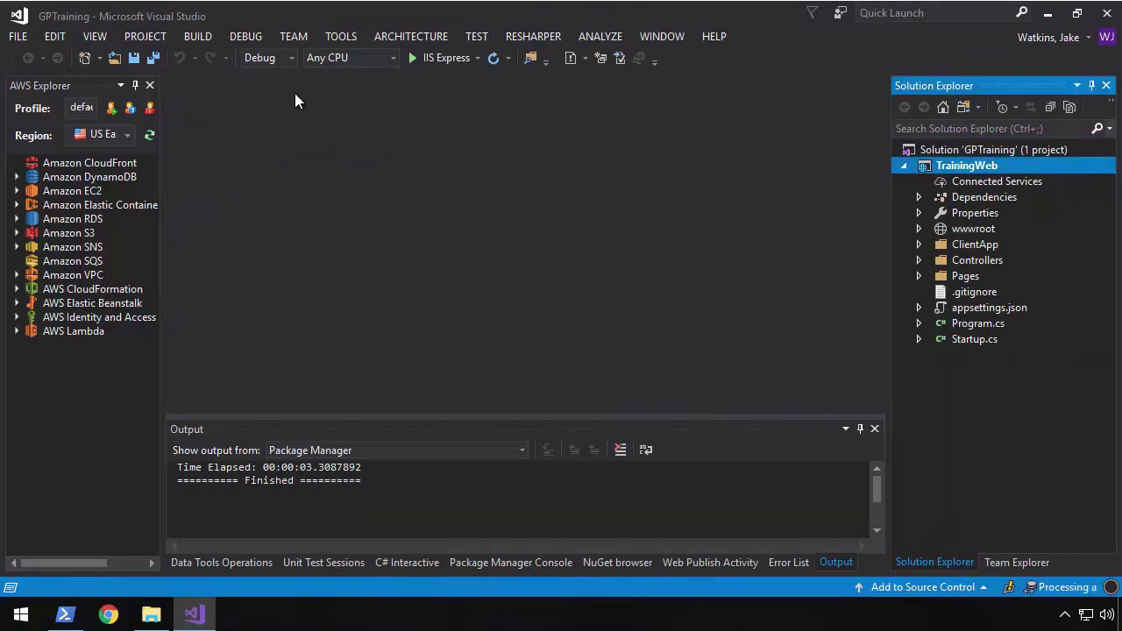
Step: Add a second ASP.NET Core Web Application project named TrainingAPI to the GPTraining solution
{"action": "right_click", "coordinate": [949, 149]}
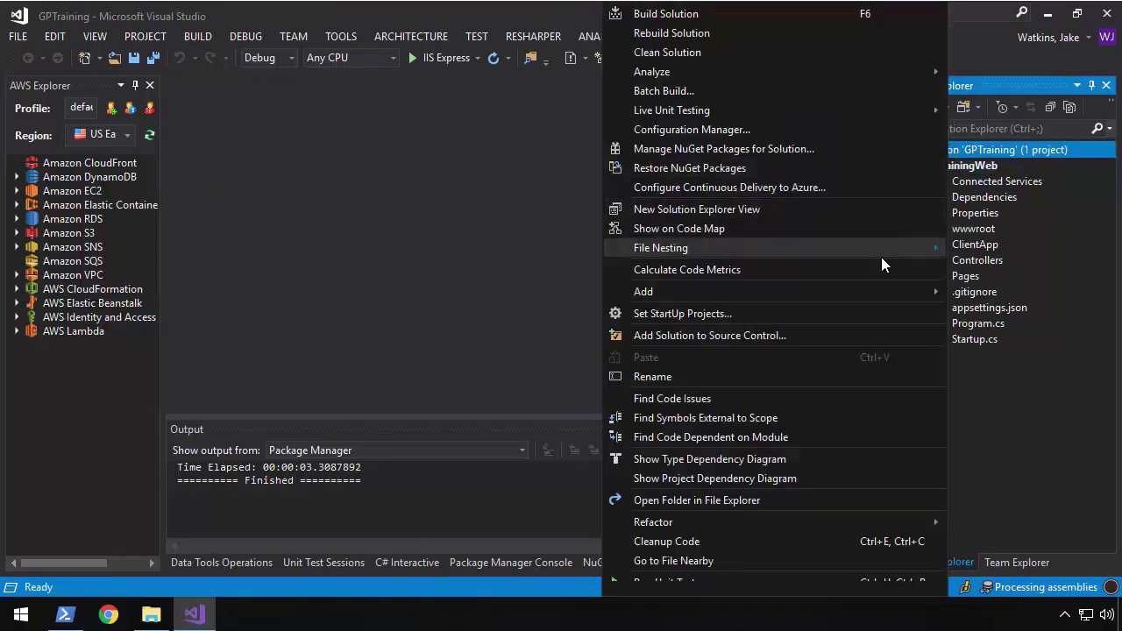
{"action": "mouse_move", "coordinate": [877, 287]}
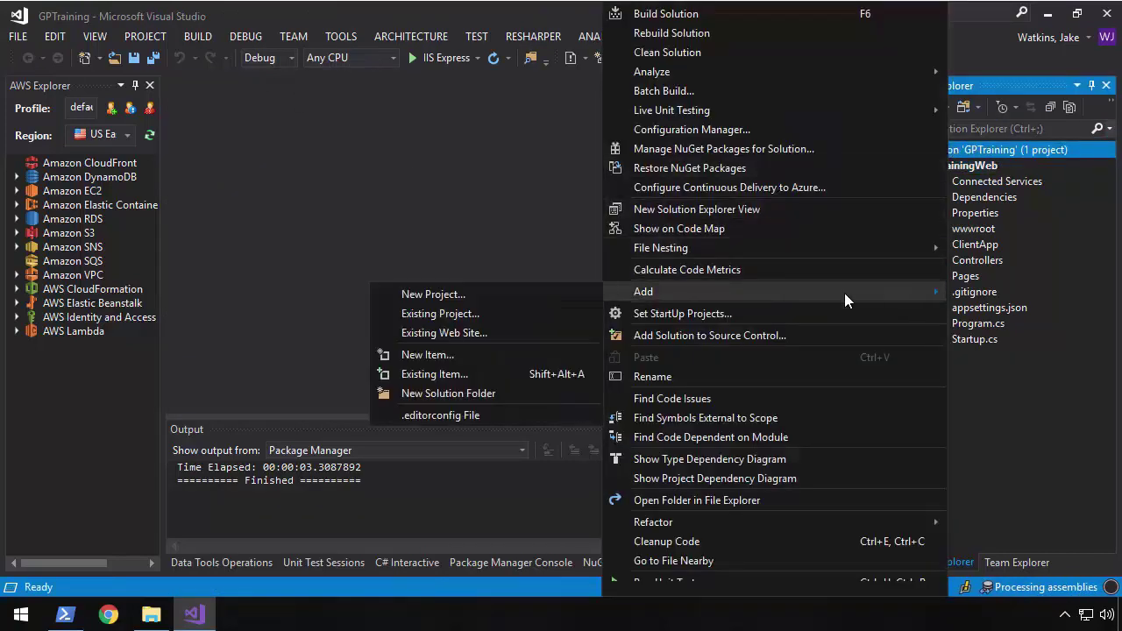
{"action": "left_click", "coordinate": [547, 294]}
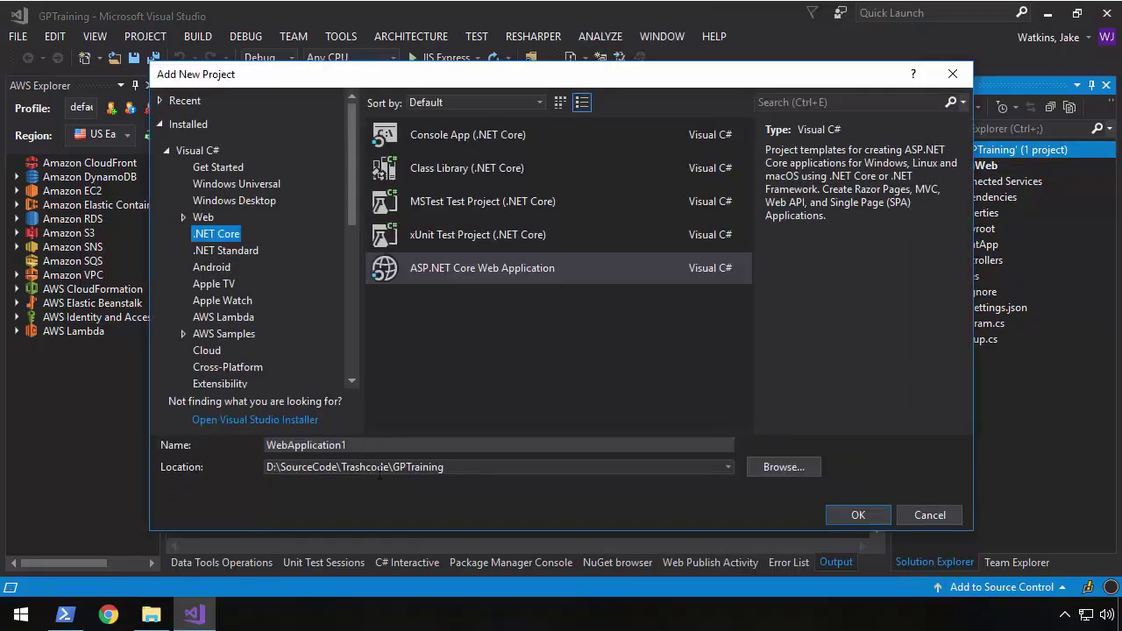
{"action": "left_click", "coordinate": [374, 449]}
{"action": "key", "text": "ctrl+a"}
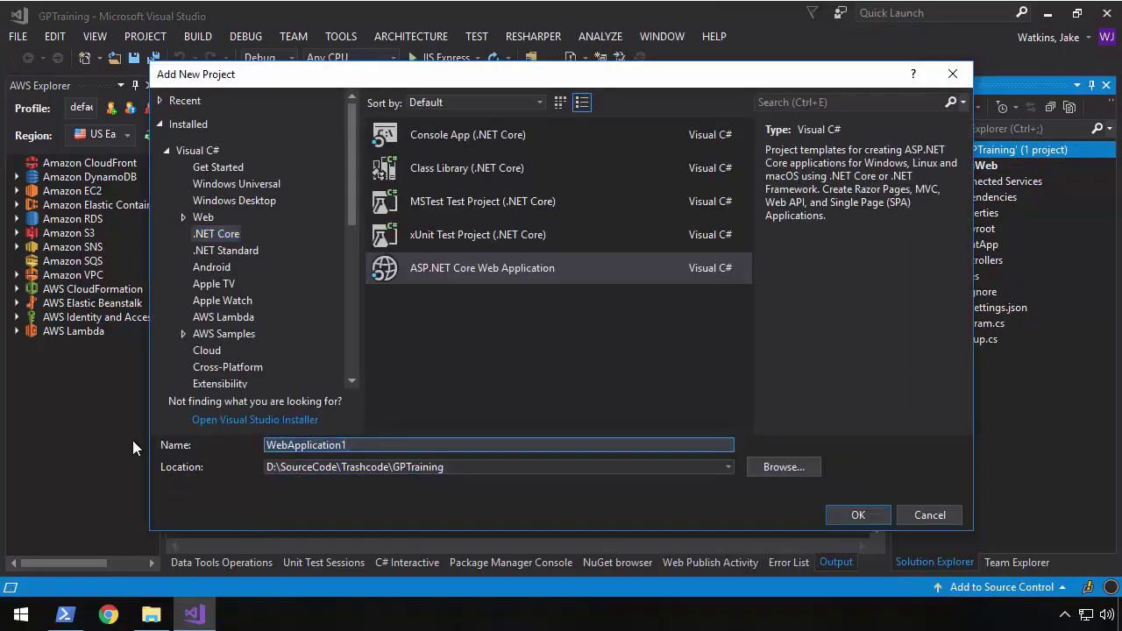
{"action": "type", "text": "Traini"}
{"action": "type", "text": "ngWeb"}
{"action": "key", "text": "Return"}
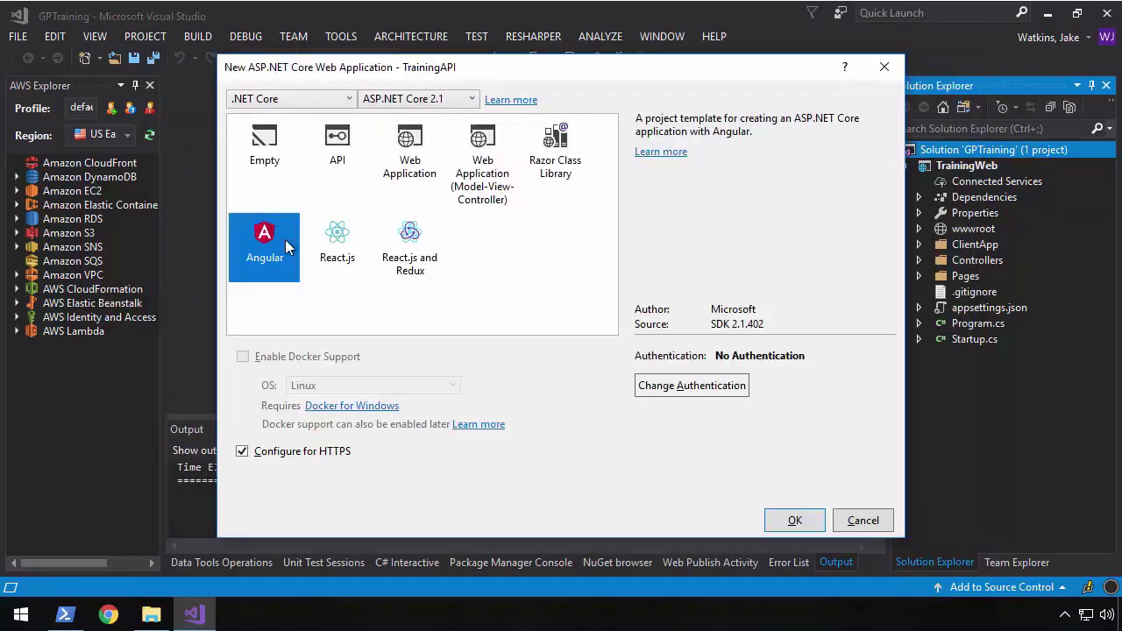
Step: Create the TrainingAPI project from the API template and close its overview page
{"action": "left_click", "coordinate": [340, 149]}
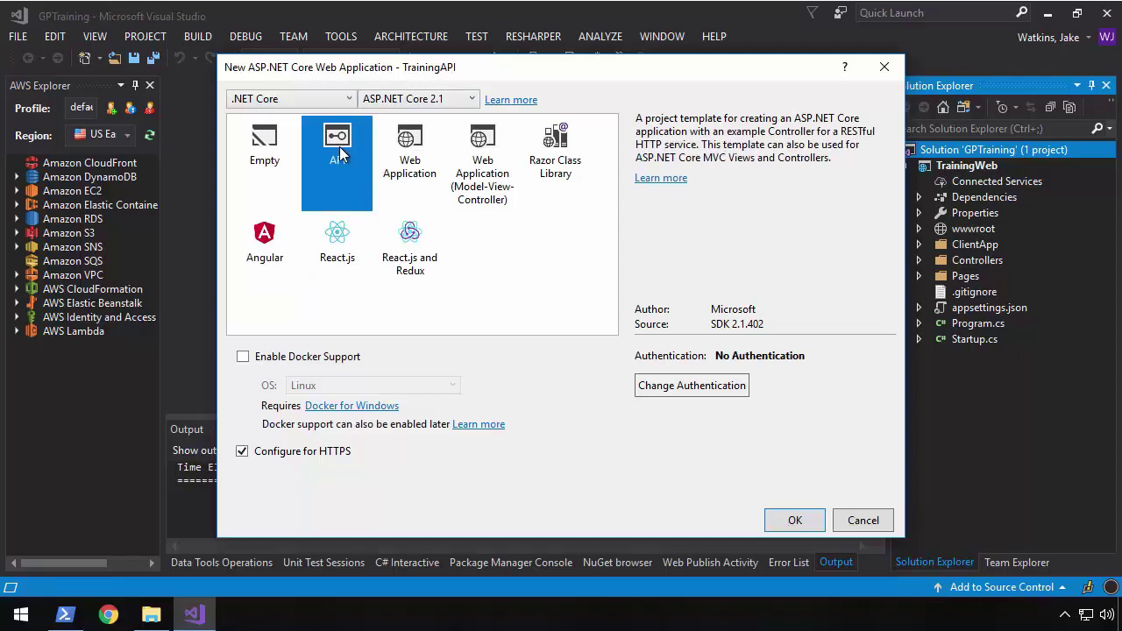
{"action": "left_click", "coordinate": [773, 526]}
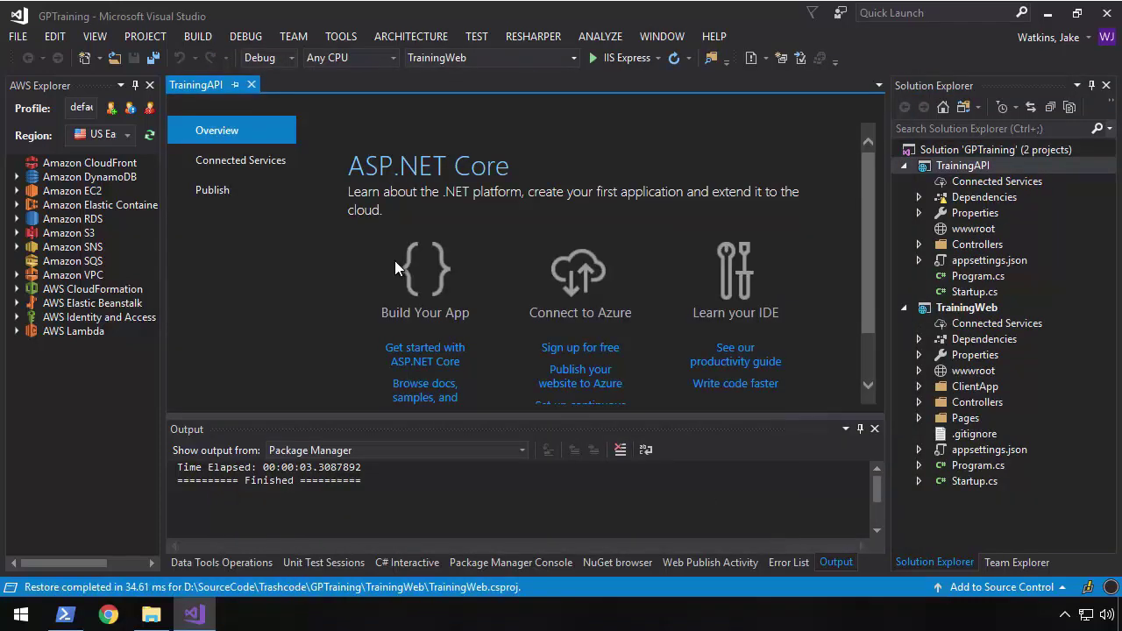
{"action": "left_click", "coordinate": [254, 85]}
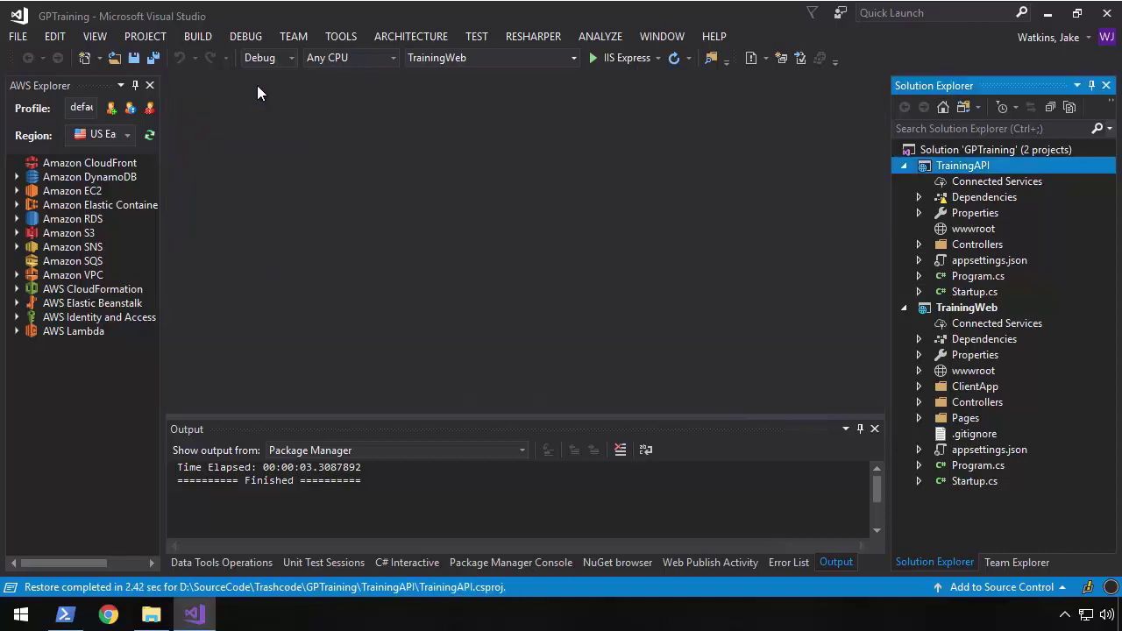
Step: Collapse both projects in the solution tree and add a solution folder named Assets to the GPTraining solution
{"action": "left_click", "coordinate": [903, 167]}
{"action": "left_click", "coordinate": [905, 181]}
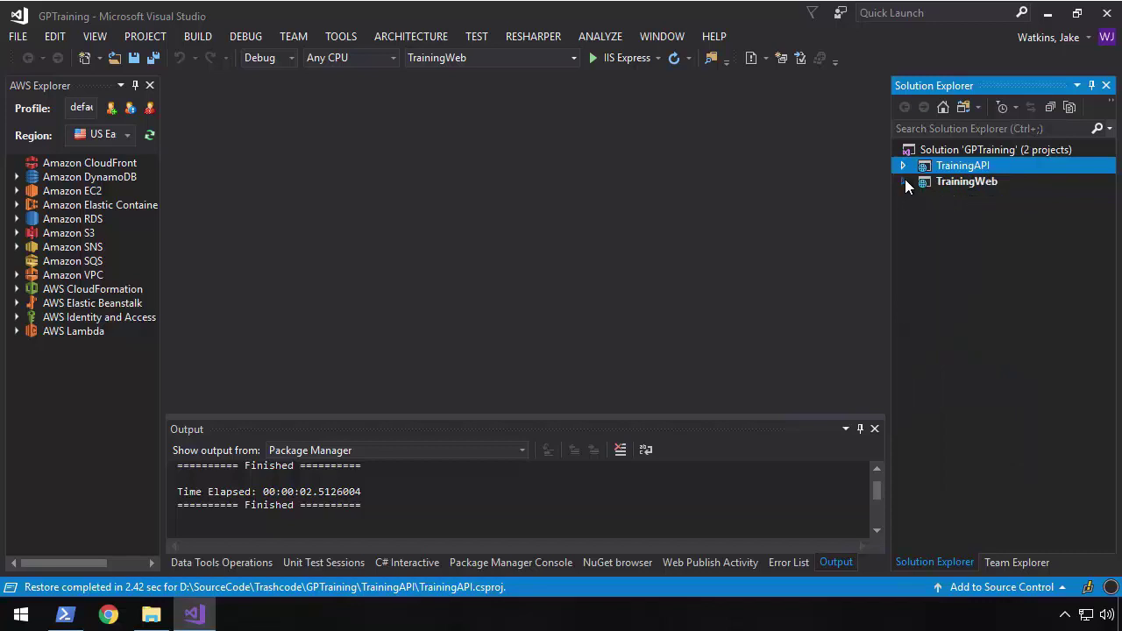
{"action": "left_click", "coordinate": [921, 149]}
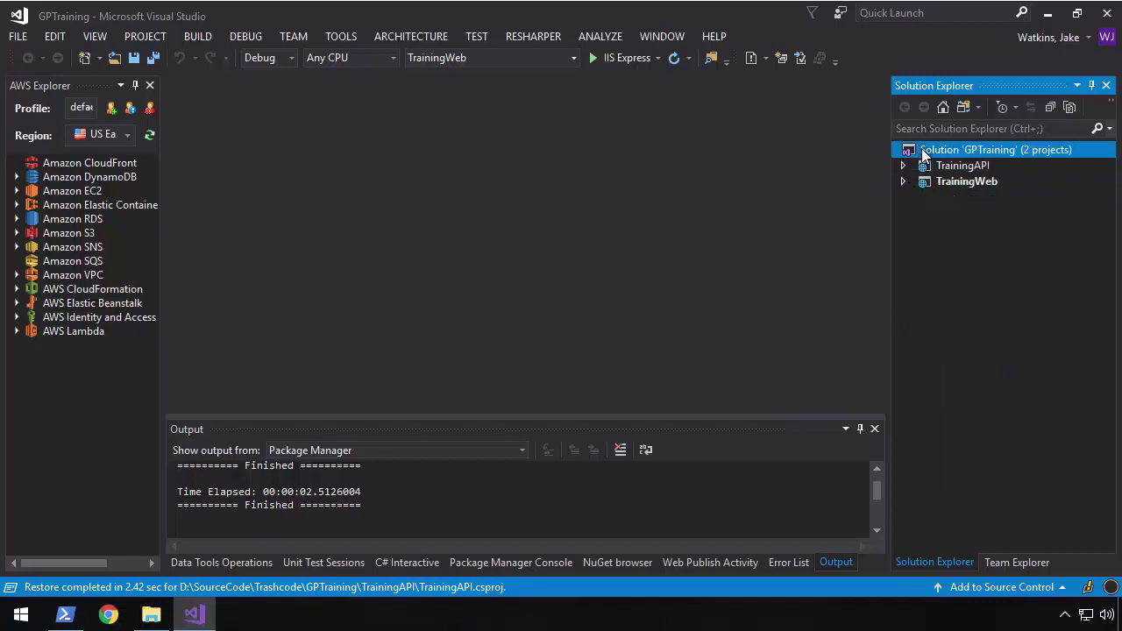
{"action": "right_click", "coordinate": [922, 150]}
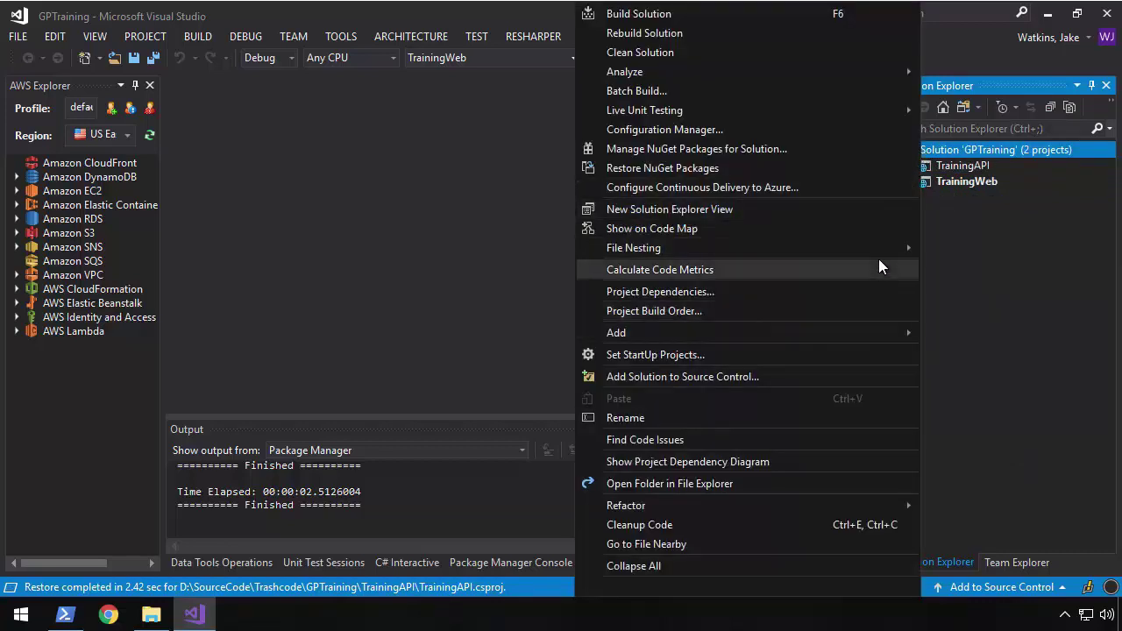
{"action": "mouse_move", "coordinate": [862, 335]}
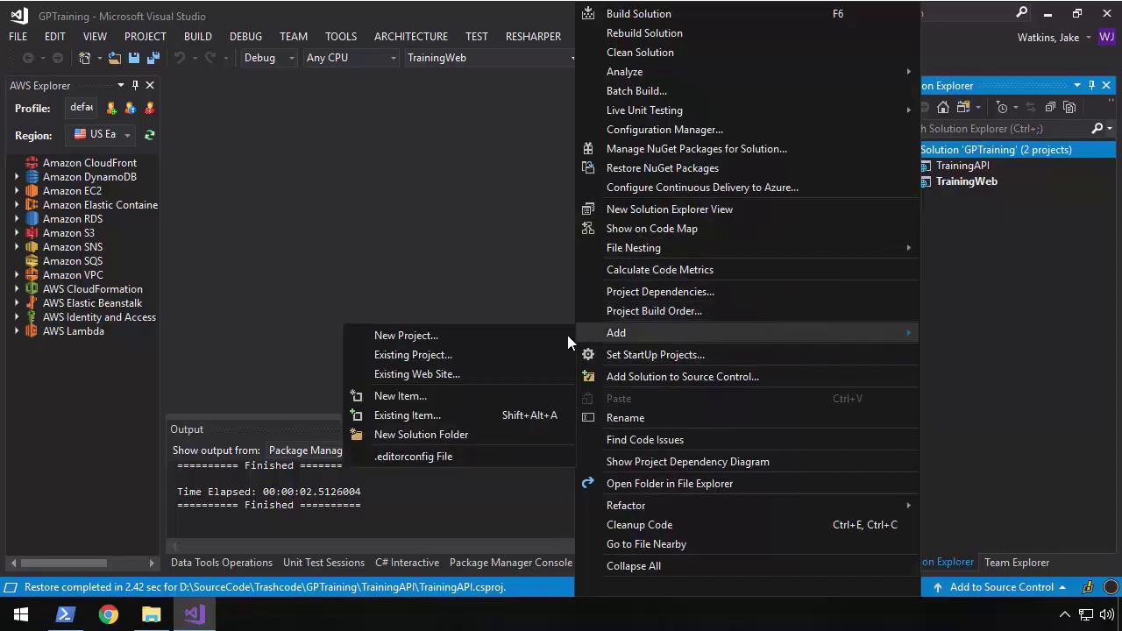
{"action": "left_click", "coordinate": [497, 437]}
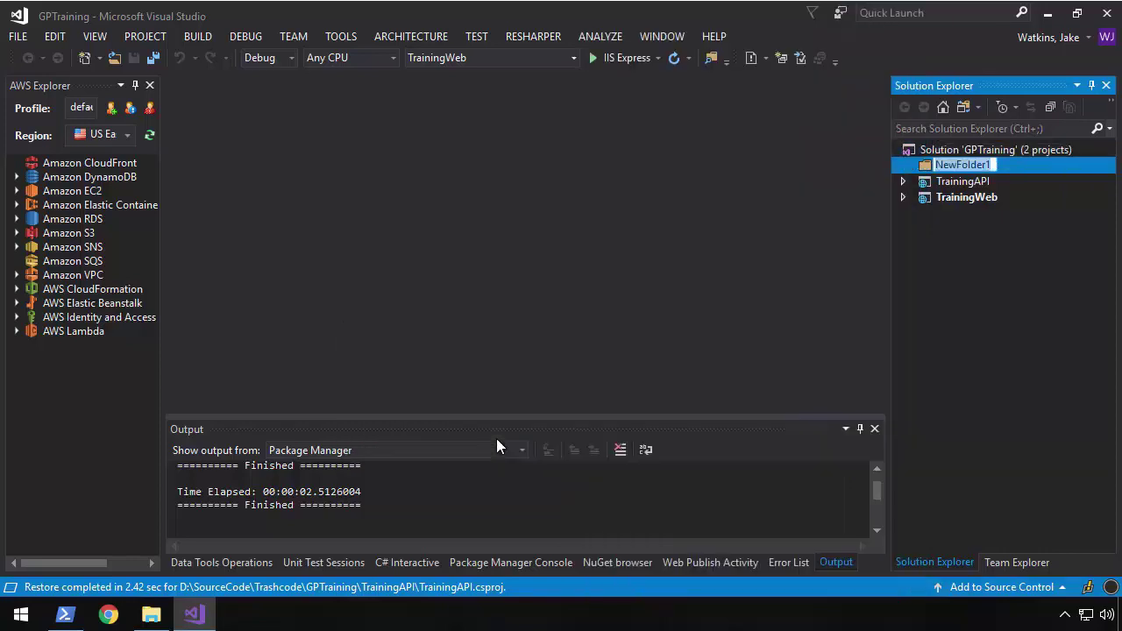
{"action": "type", "text": "Asse"}
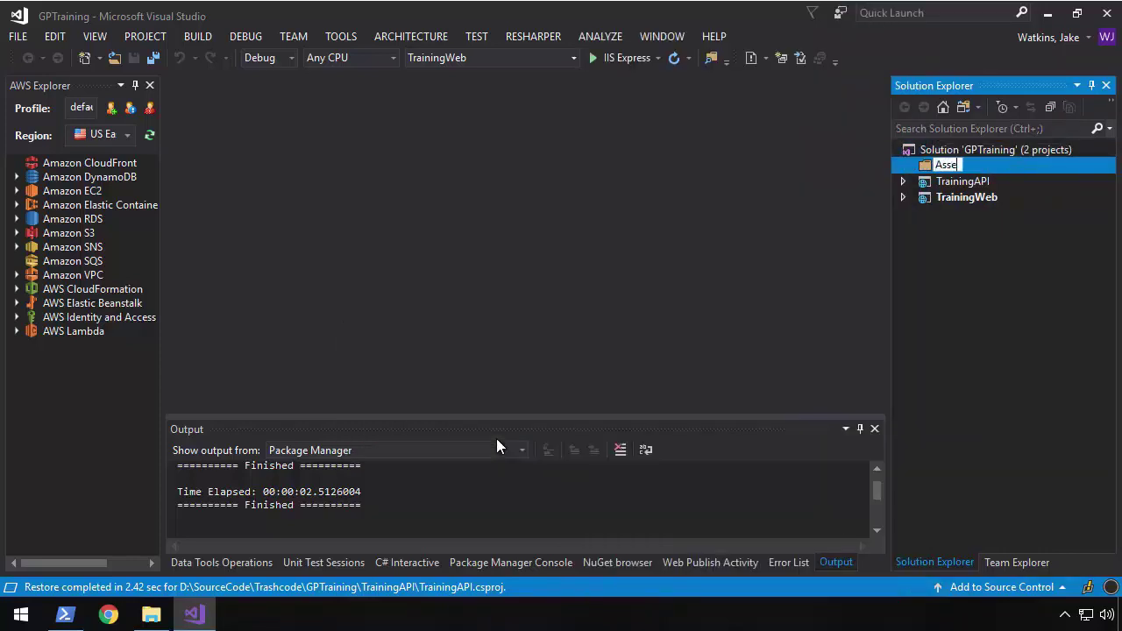
{"action": "type", "text": "ts"}
{"action": "key", "text": "Return"}
Step: Switch to the PowerShell window, change into the GPTraining directory and list its contents
{"action": "left_click", "coordinate": [65, 613]}
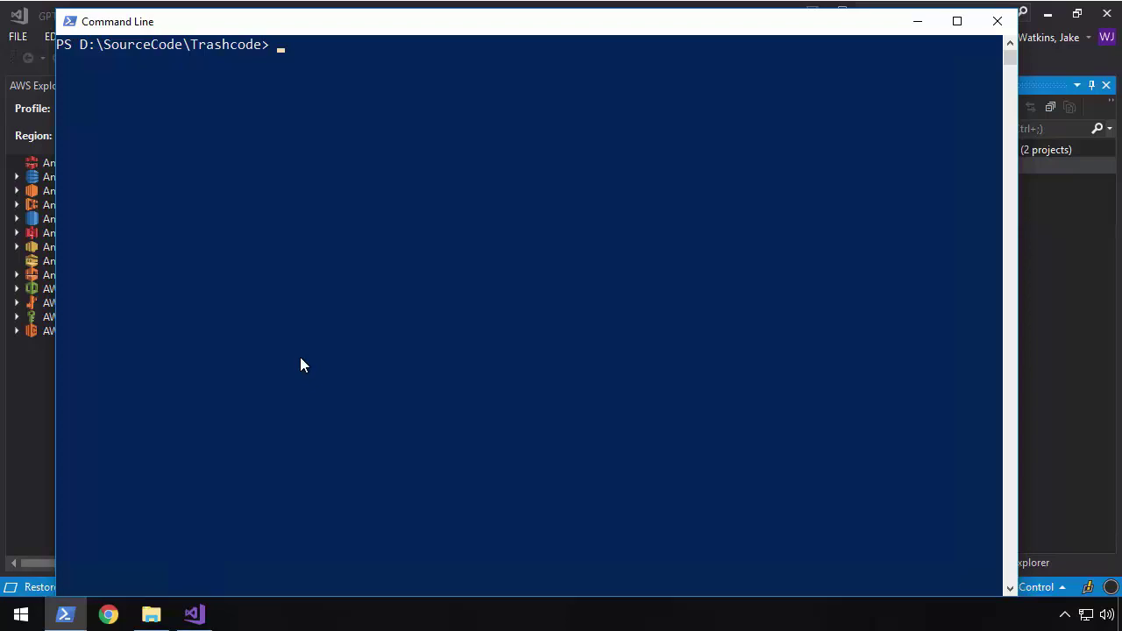
{"action": "type", "text": "cd gp"}
{"action": "key", "text": "Tab"}
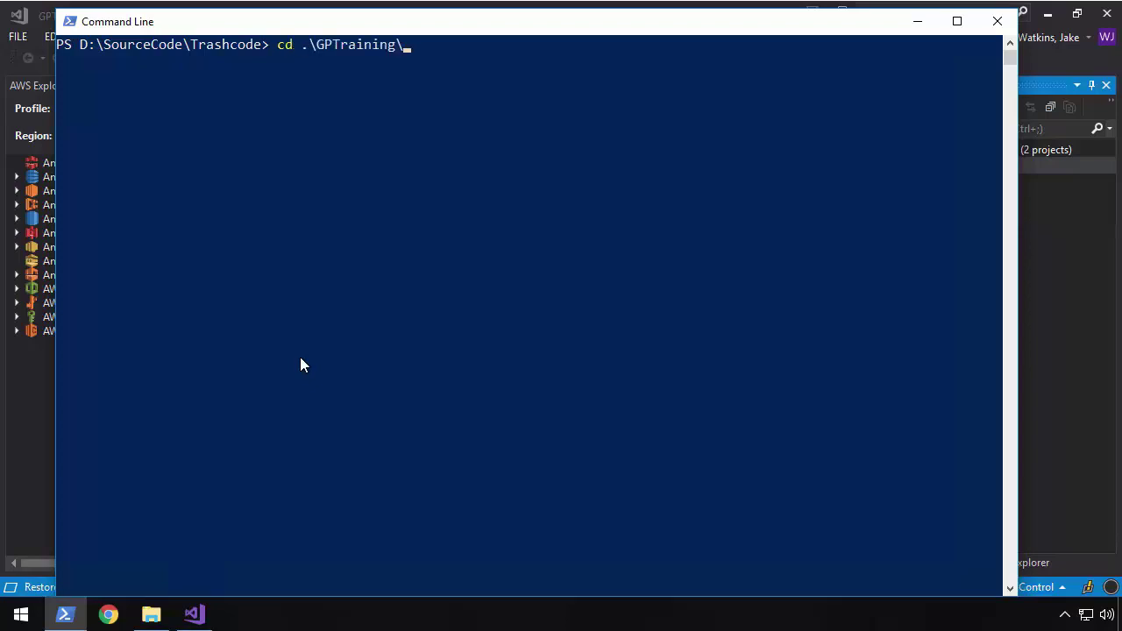
{"action": "key", "text": "Return"}
{"action": "type", "text": "dir"}
{"action": "key", "text": "Return"}
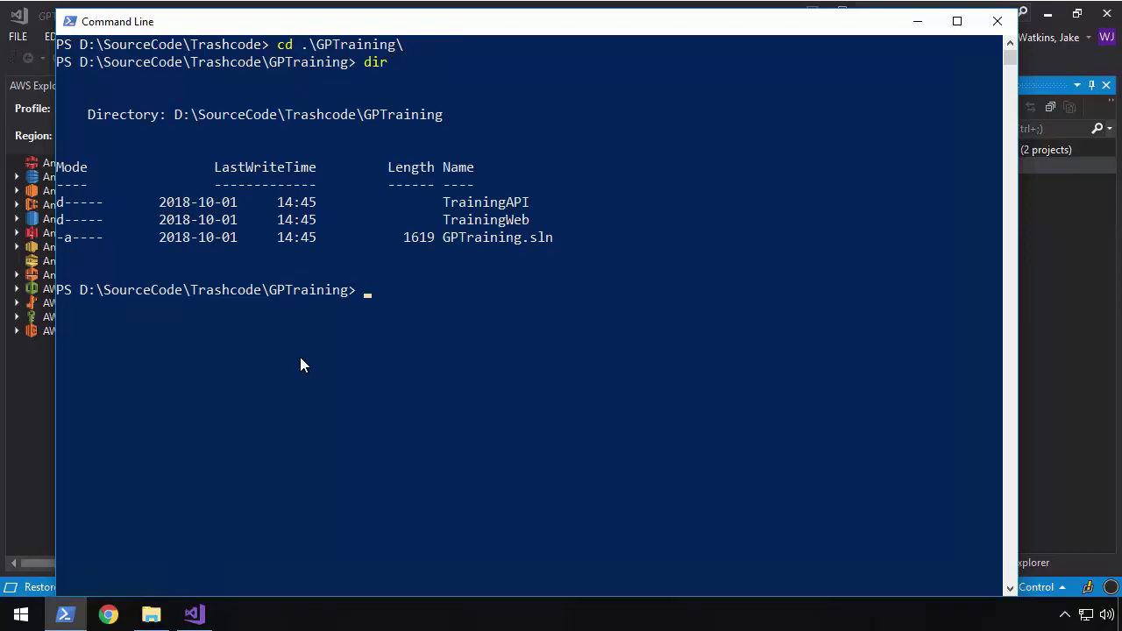
Step: Make an Assets directory inside GPTraining and create an empty file readme.md in it with new-item
{"action": "type", "text": "mkdir Assets"}
{"action": "key", "text": "Return"}
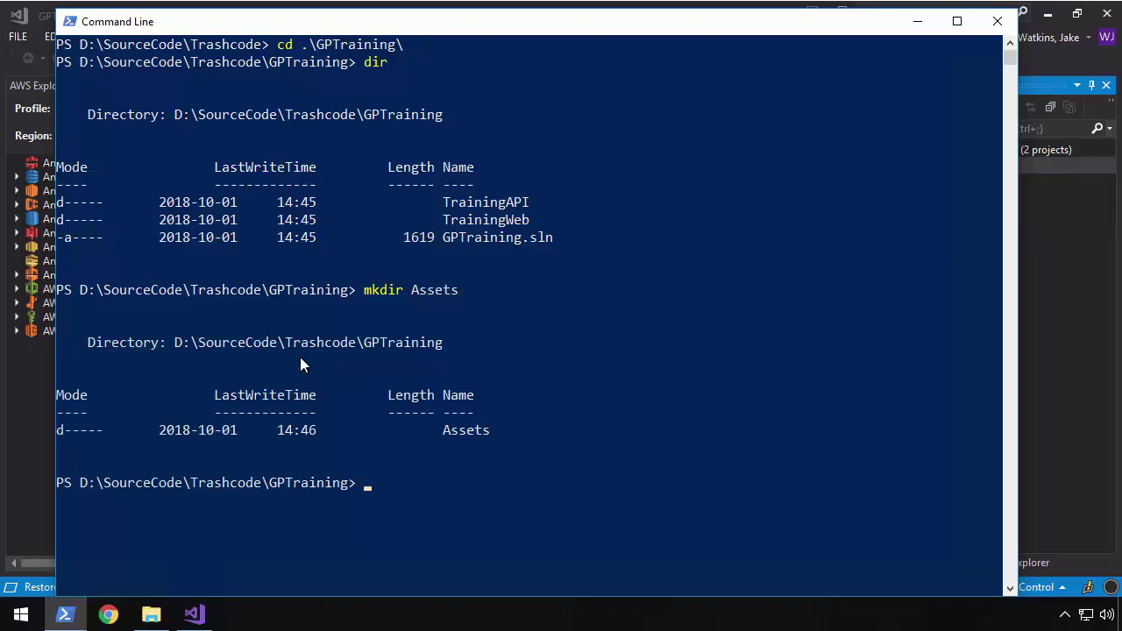
{"action": "type", "text": "new-item -path \".\\Assets\\readme.md\""}
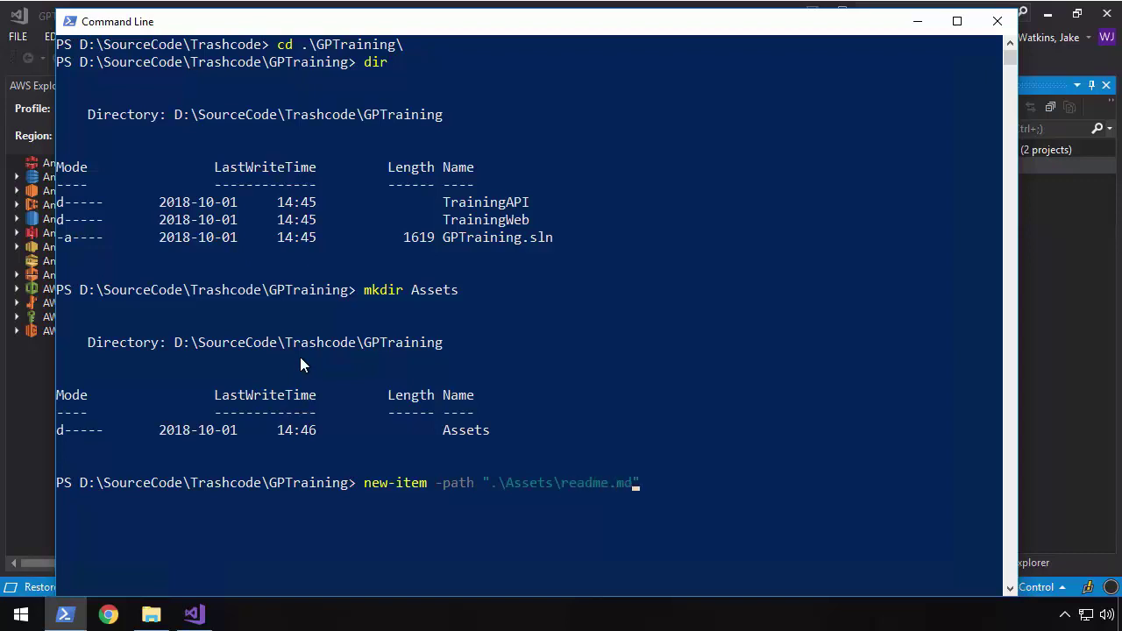
{"action": "type", "text": " -itemtype file"}
{"action": "key", "text": "Return"}
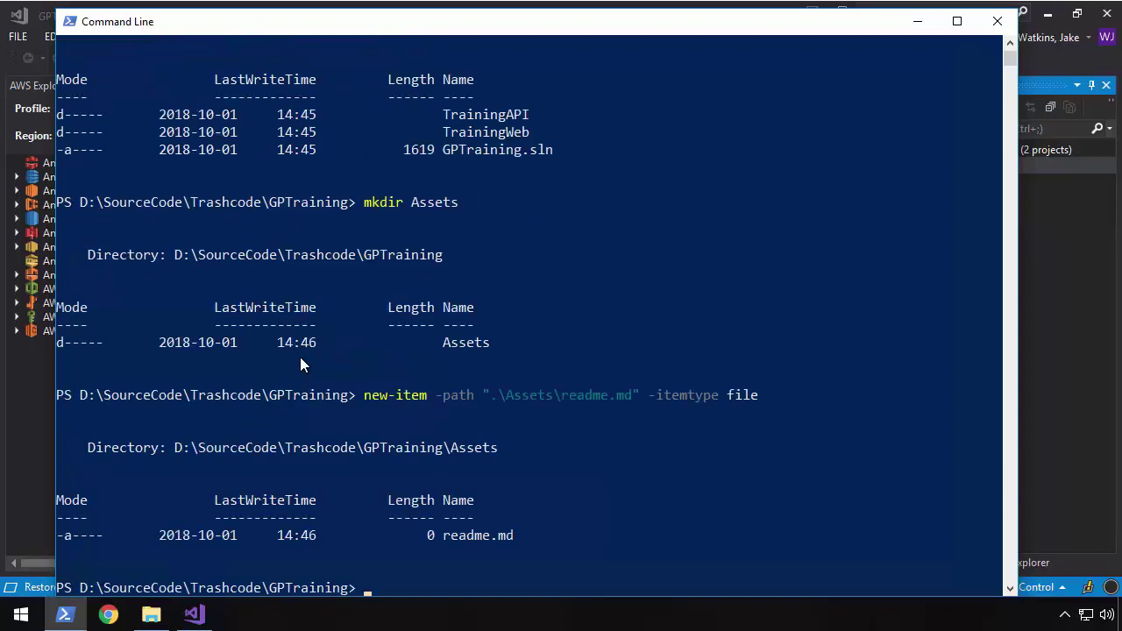
Step: Clear the console and list the contents of the GPTraining directory again
{"action": "type", "text": "cls"}
{"action": "key", "text": "Return"}
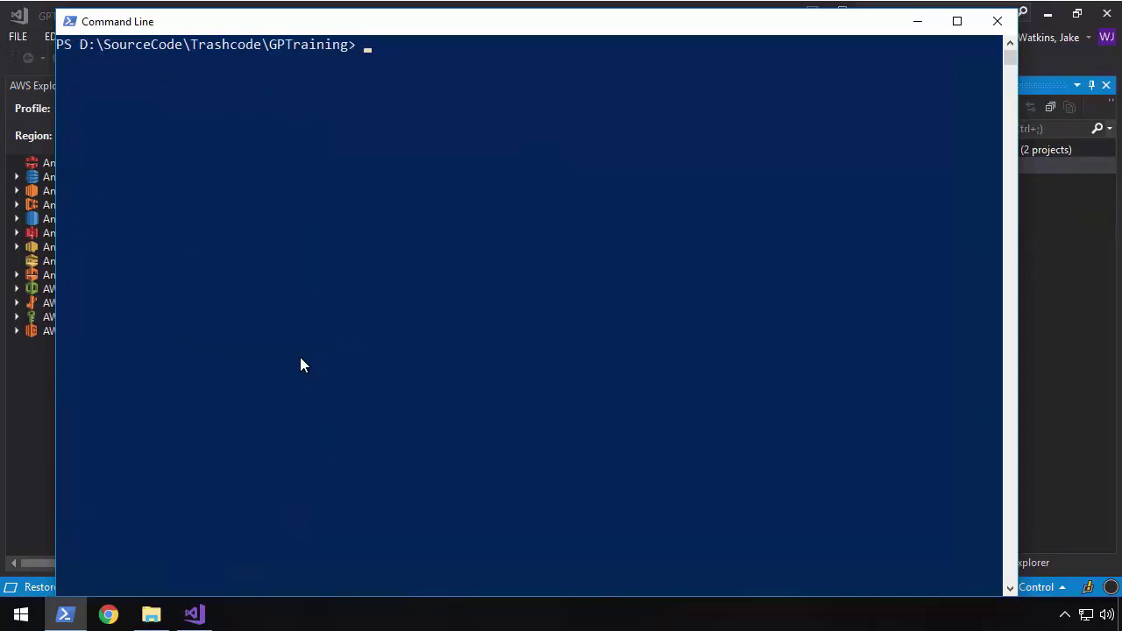
{"action": "type", "text": "dir"}
{"action": "key", "text": "Return"}
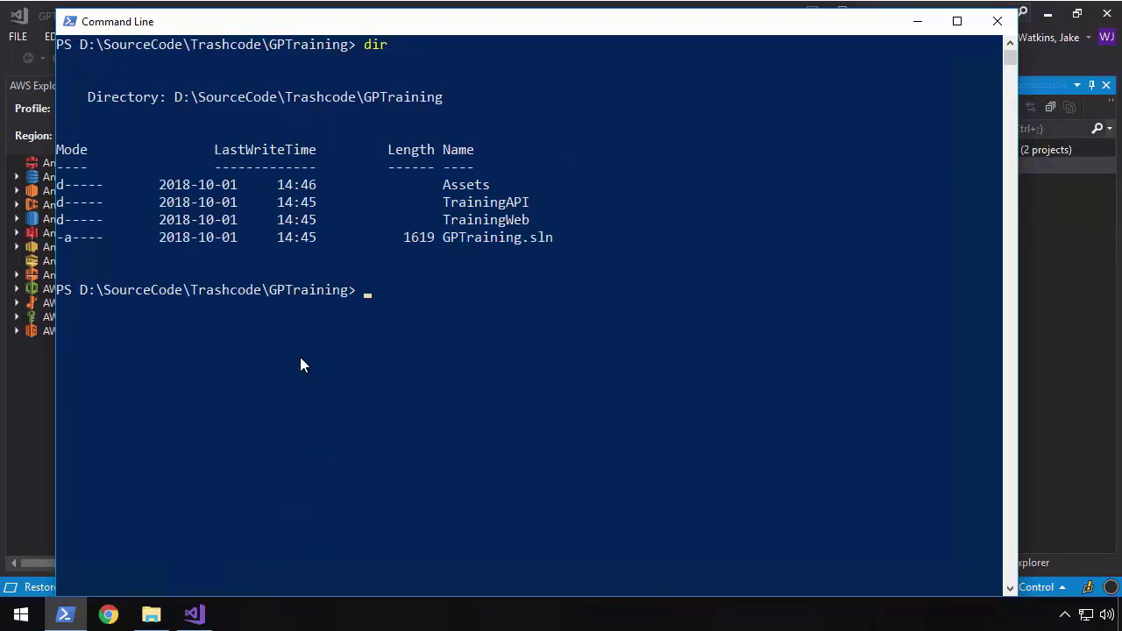
Step: Copy the .gitignore file from D:\SourceCode into the current GPTraining directory
{"action": "type", "text": "copy \\sou"}
{"action": "key", "text": "Tab"}
{"action": "type", "text": "."}
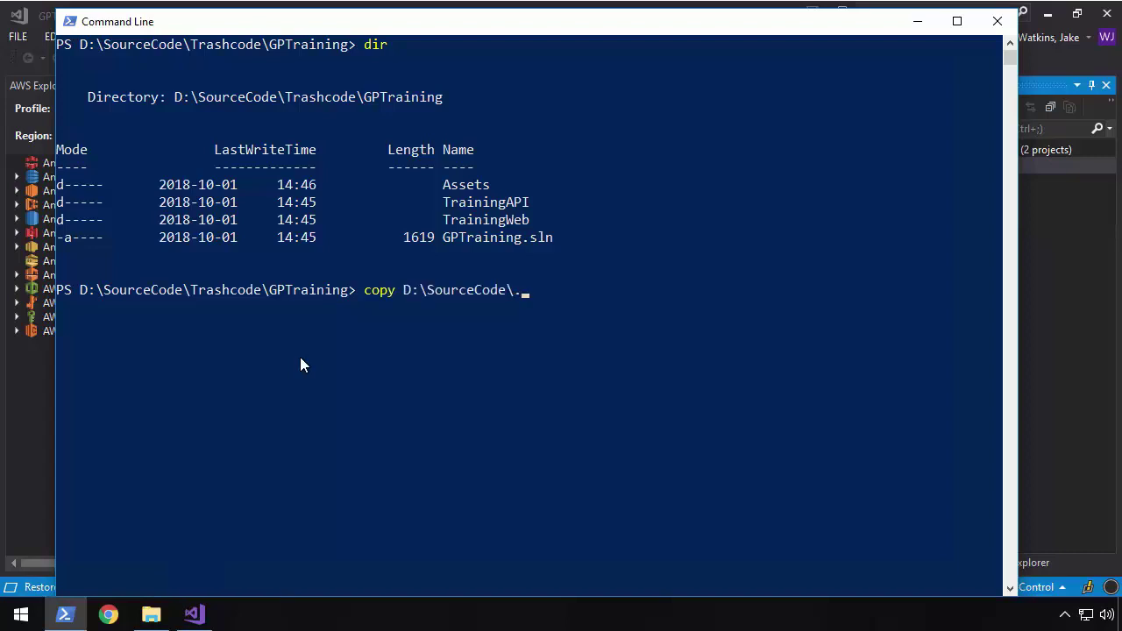
{"action": "type", "text": "gi"}
{"action": "key", "text": "Tab"}
{"action": "type", "text": "."}
{"action": "key", "text": "Return"}
Step: Copy the .editorconfig file from D:\SourceCode into the current GPTraining directory and list the directory contents
{"action": "type", "text": "copy "}
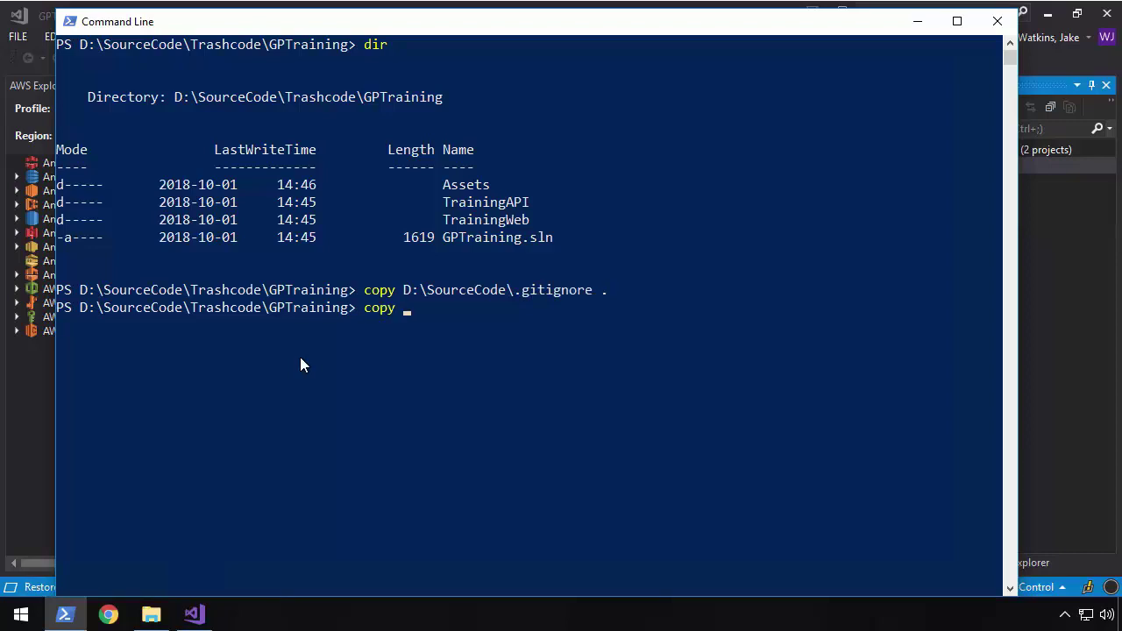
{"action": "type", "text": "d:\\sour"}
{"action": "key", "text": "BackSpace"}
{"action": "key", "text": "BackSpace"}
{"action": "key", "text": "Tab"}
{"action": "type", "text": ".edi"}
{"action": "key", "text": "Tab"}
{"action": "type", "text": "."}
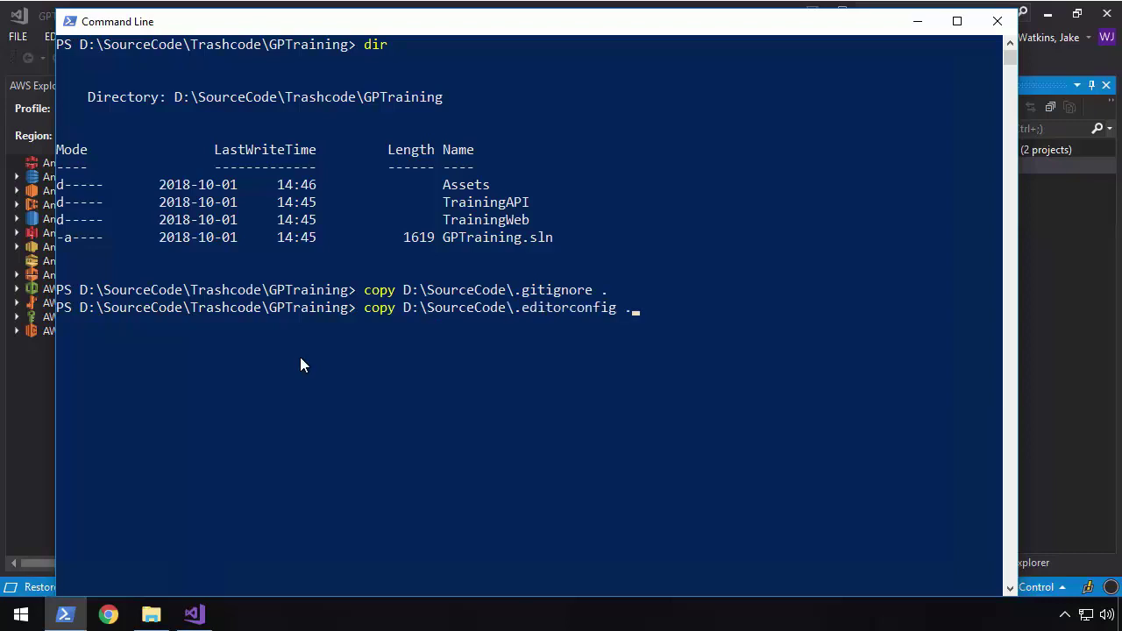
{"action": "key", "text": "Return"}
{"action": "type", "text": "dir"}
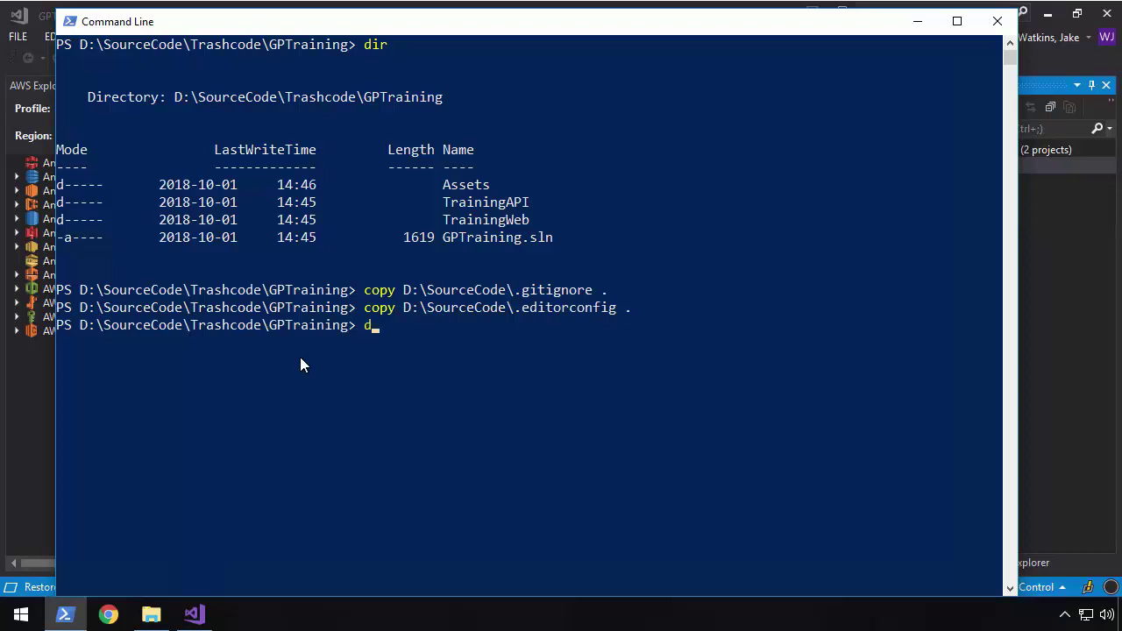
{"action": "key", "text": "Return"}
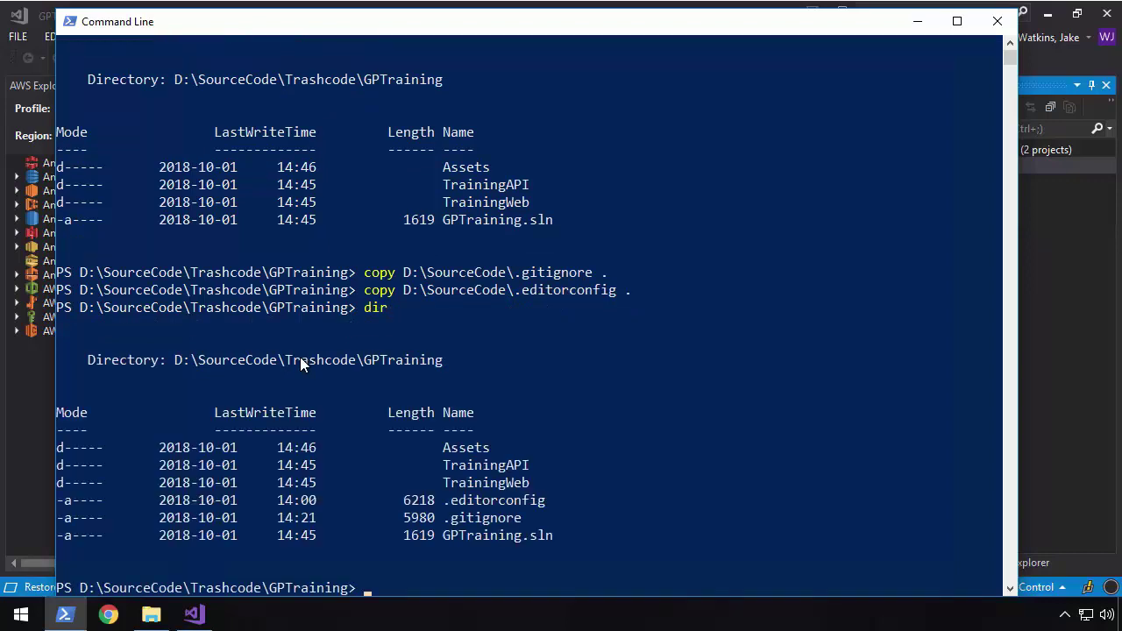
Step: Switch to Visual Studio and add the existing .editorconfig and .gitignore files to the GPTraining solution
{"action": "left_click", "coordinate": [1044, 330]}
{"action": "left_click", "coordinate": [969, 149]}
{"action": "right_click", "coordinate": [969, 149]}
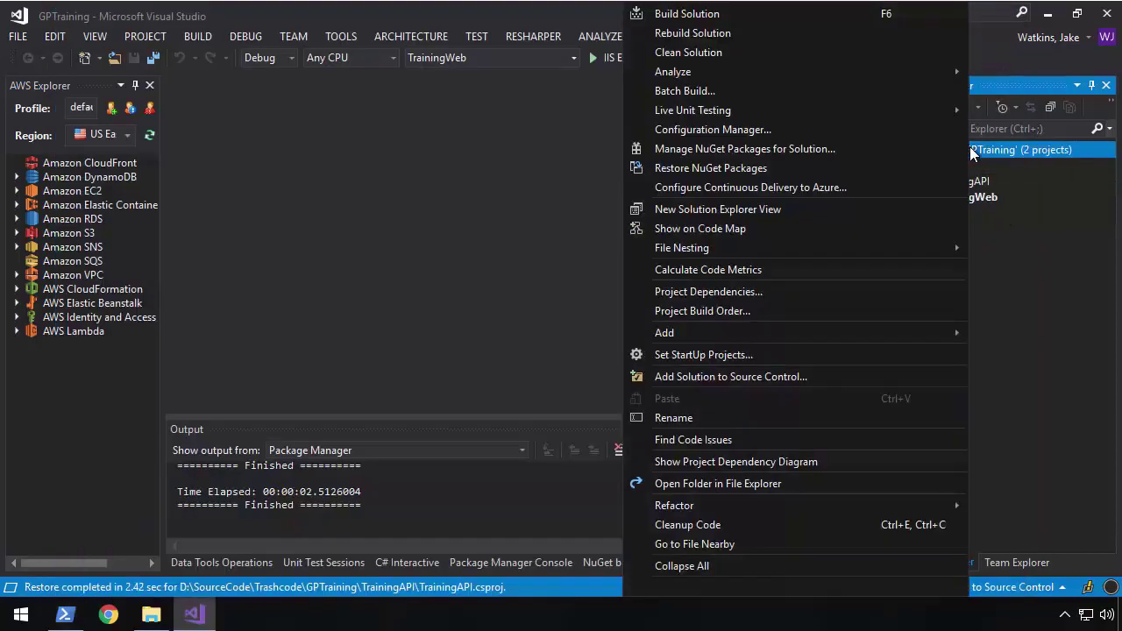
{"action": "mouse_move", "coordinate": [913, 341]}
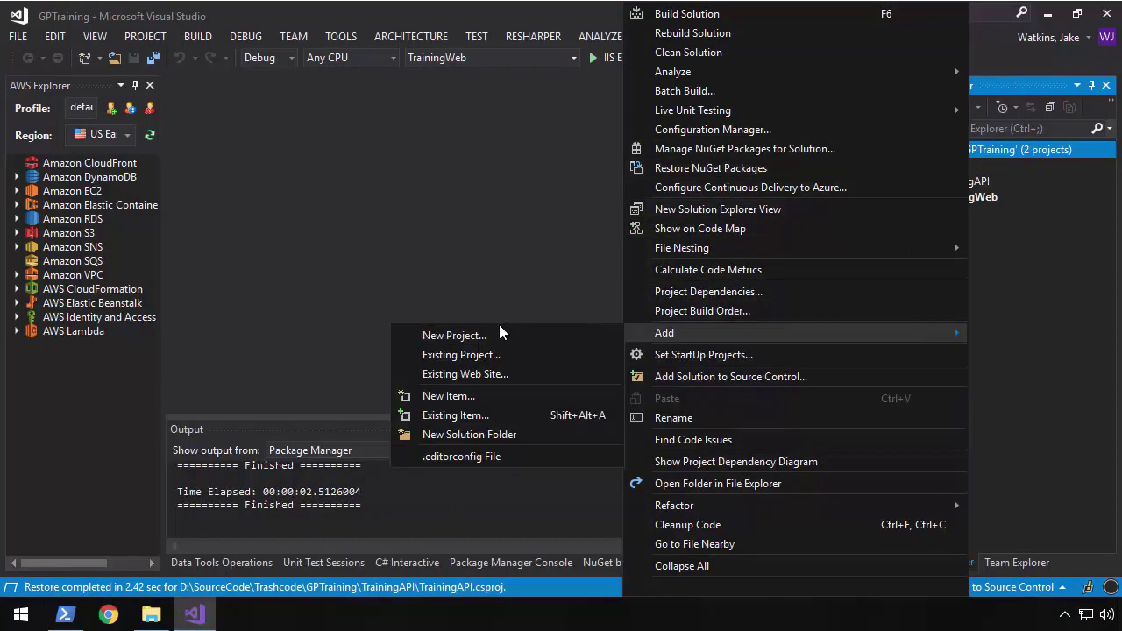
{"action": "left_click", "coordinate": [512, 419]}
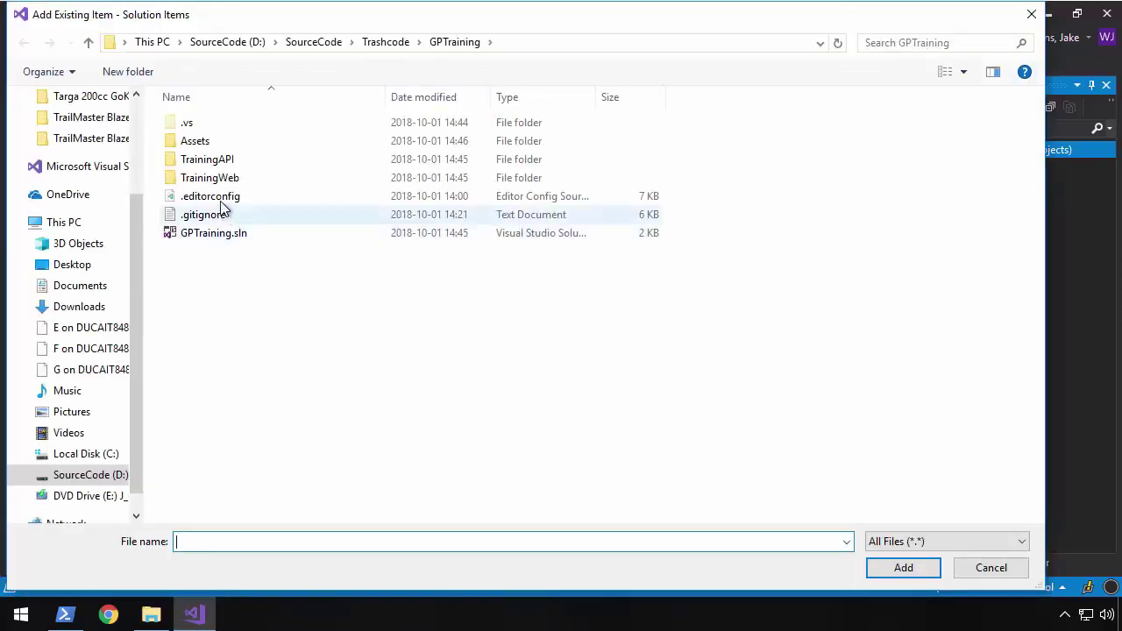
{"action": "left_click", "coordinate": [220, 198]}
{"action": "left_click", "coordinate": [219, 216], "text": "ctrl"}
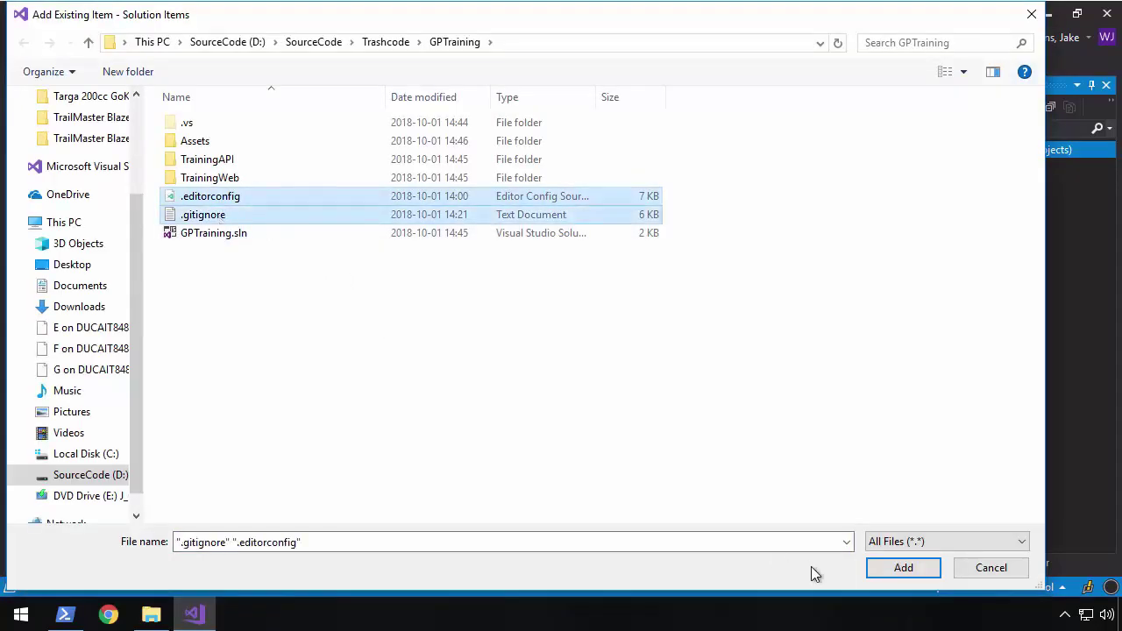
{"action": "left_click", "coordinate": [885, 568]}
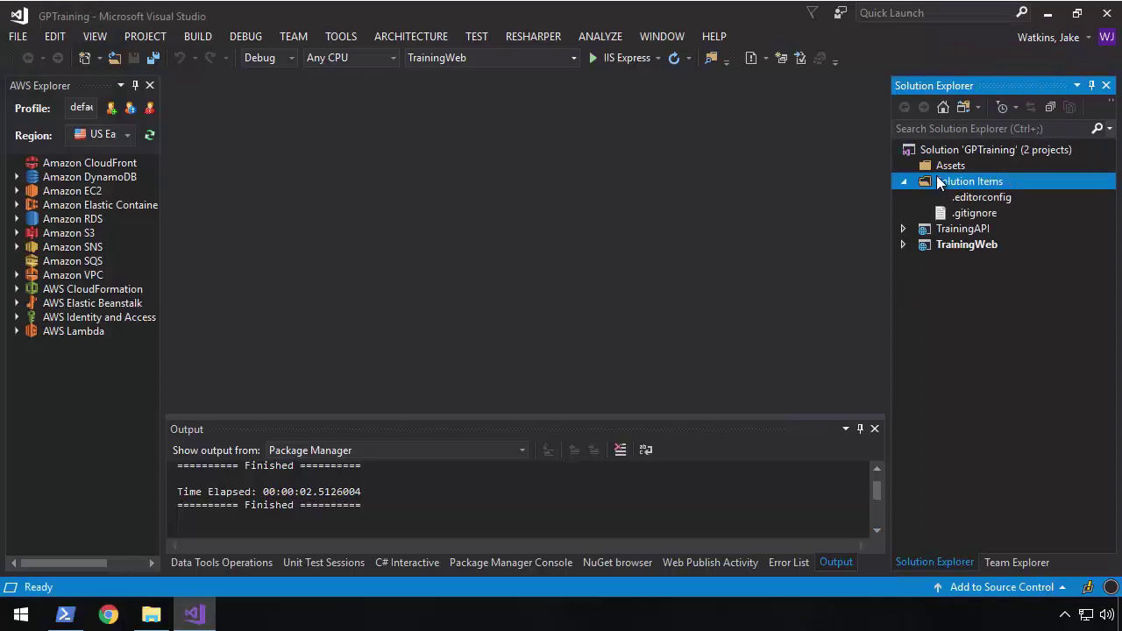
Step: Add the existing readme.md from the Assets directory to the solution's Assets folder
{"action": "right_click", "coordinate": [940, 167]}
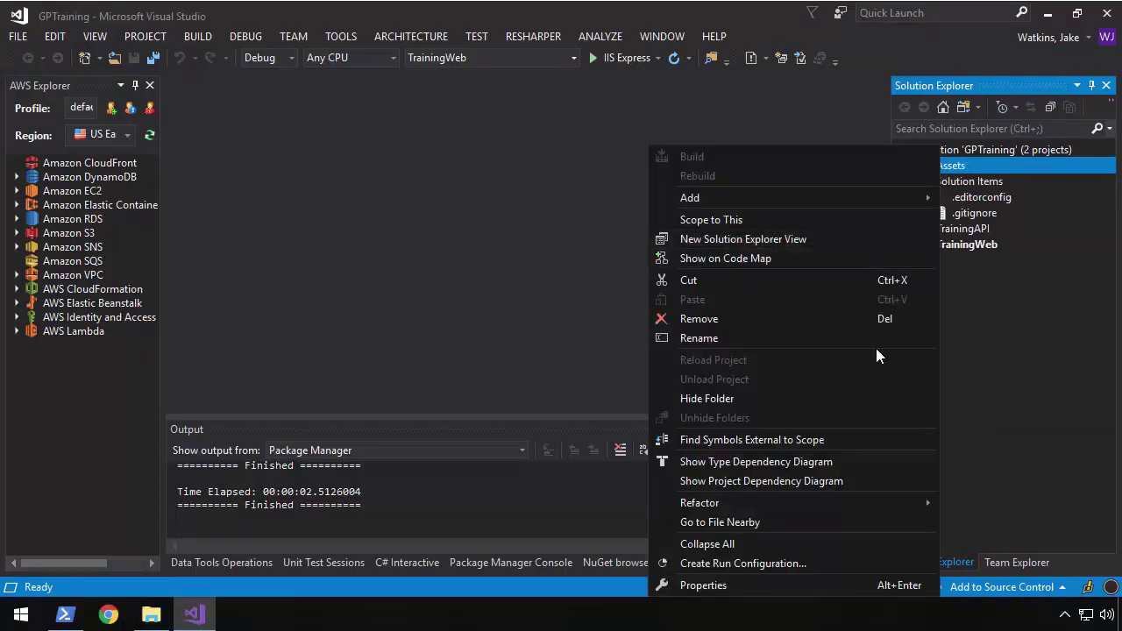
{"action": "mouse_move", "coordinate": [874, 203]}
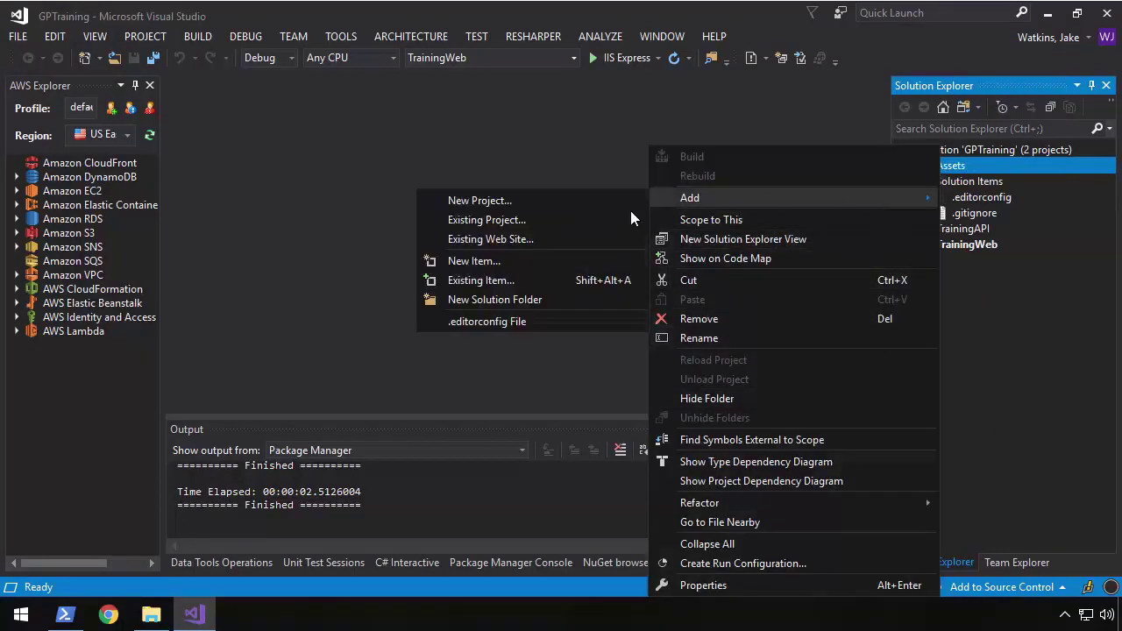
{"action": "left_click", "coordinate": [568, 277]}
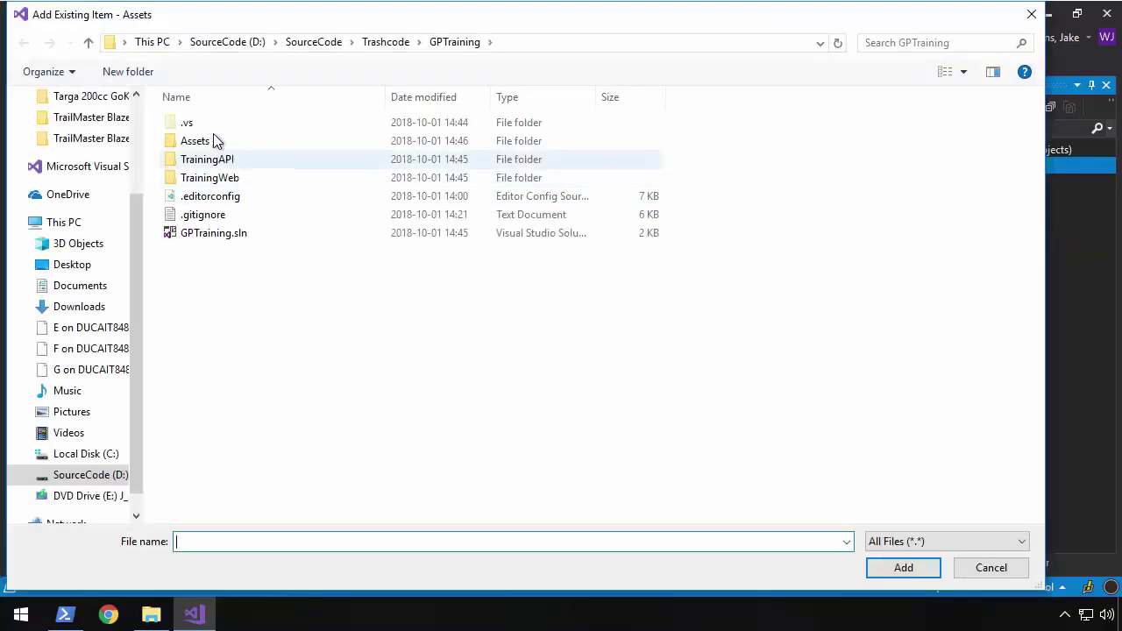
{"action": "left_click", "coordinate": [211, 141]}
{"action": "double_click", "coordinate": [210, 142]}
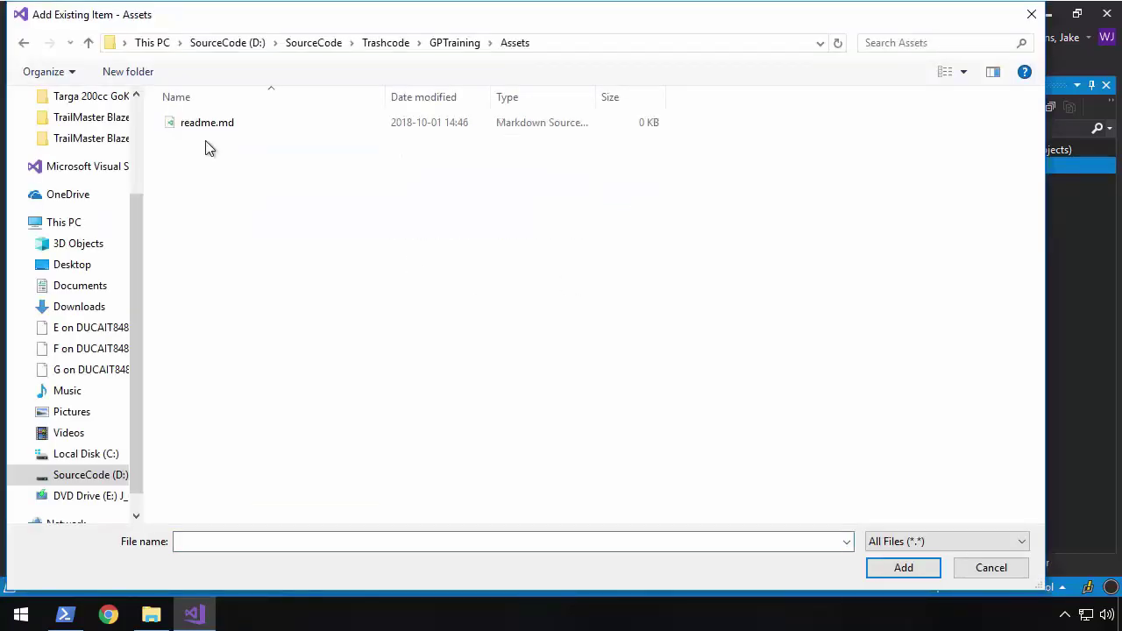
{"action": "left_click", "coordinate": [209, 127]}
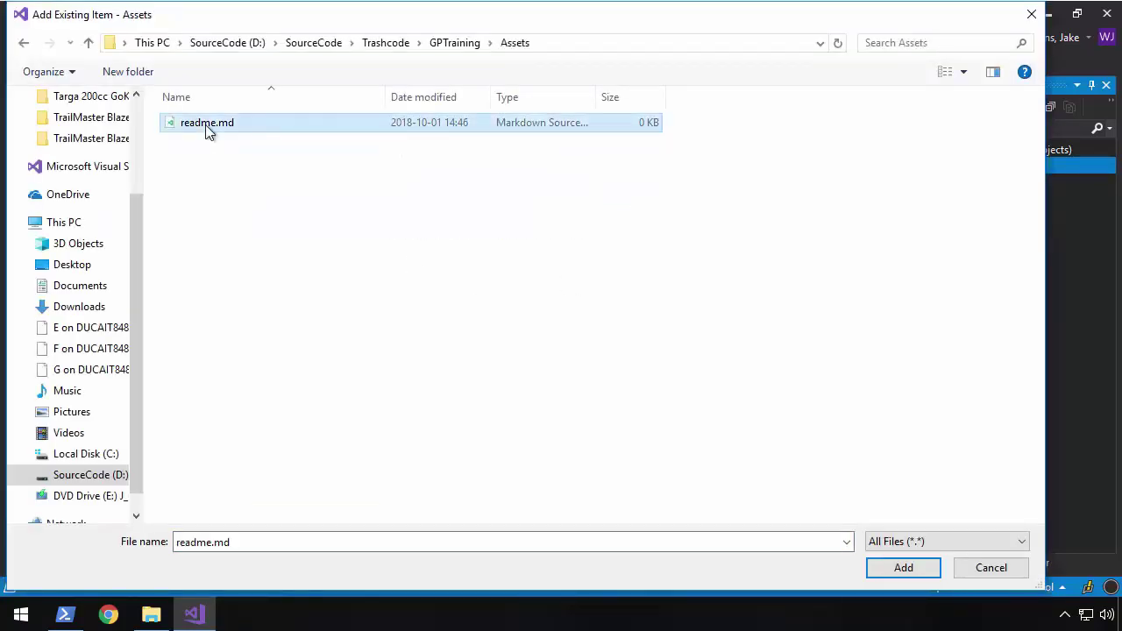
{"action": "left_click", "coordinate": [884, 568]}
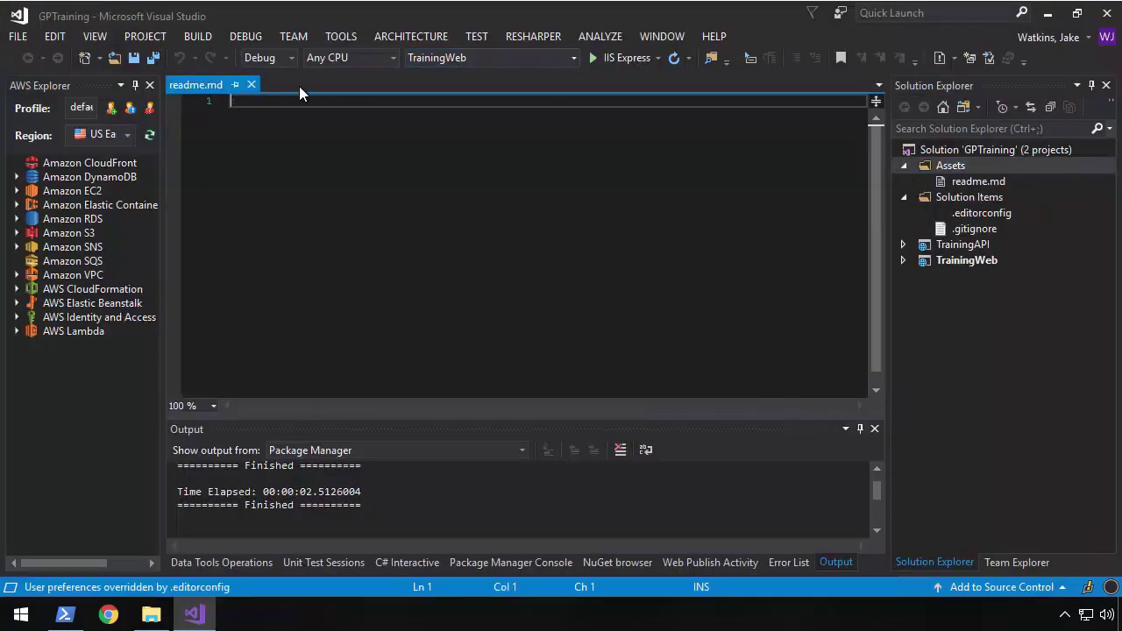
Step: Enter GPTraining as the first line of readme.md followed by a line break, then save and close the file
{"action": "type", "text": "GPTraining"}
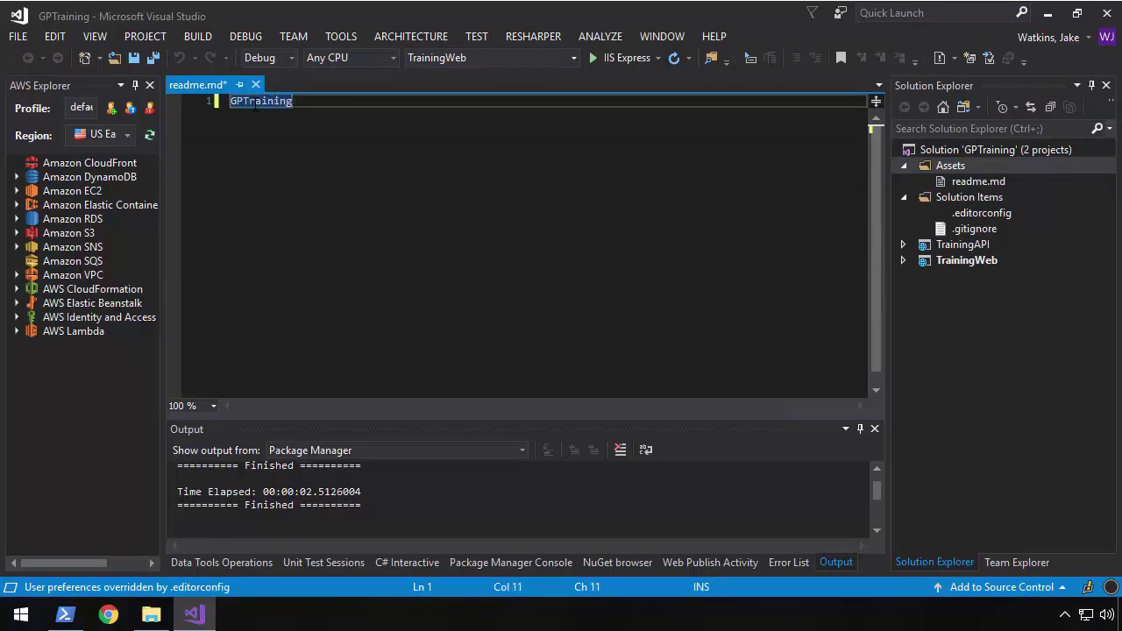
{"action": "key", "text": "Return"}
{"action": "key", "text": "ctrl+s"}
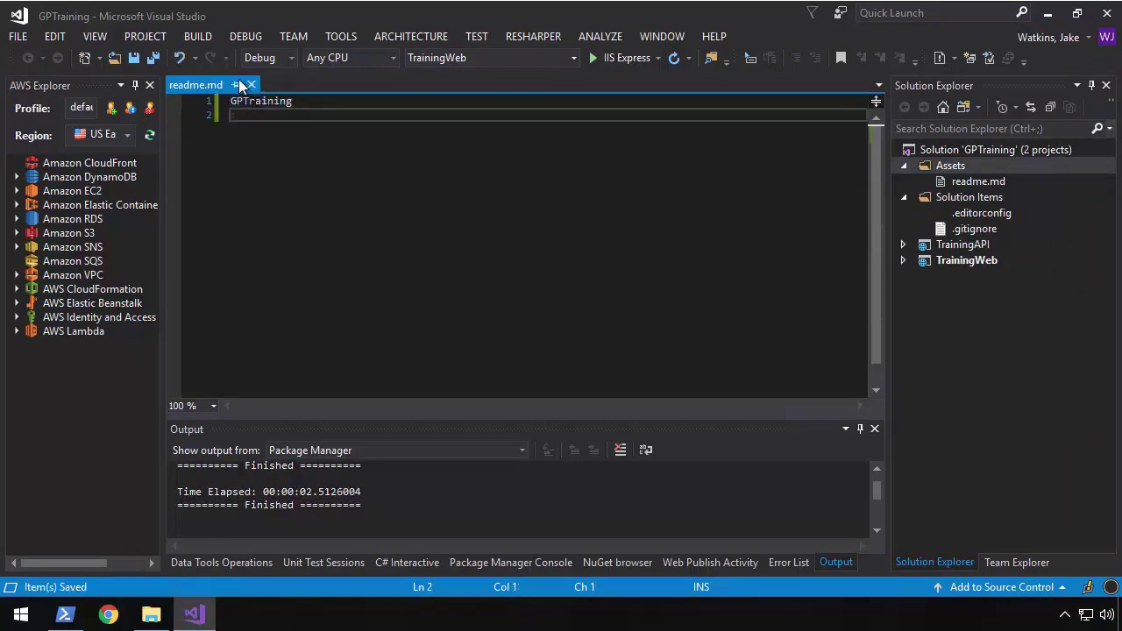
{"action": "left_click", "coordinate": [252, 84]}
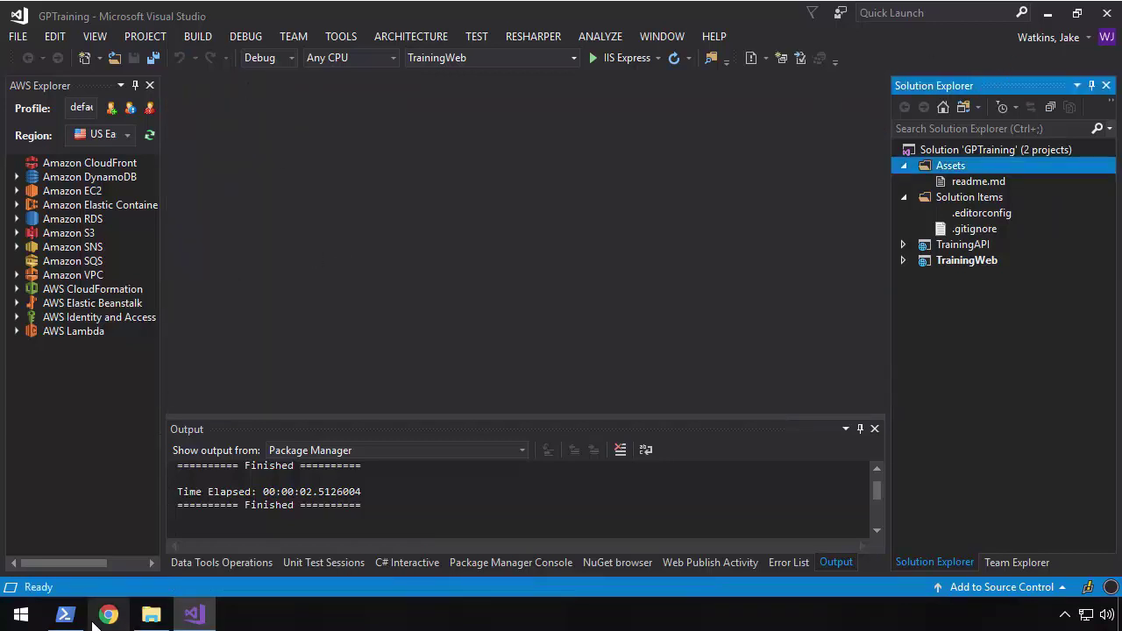
Step: Switch to the PowerShell window, clear the console and list the GPTraining directory
{"action": "left_click", "coordinate": [64, 614]}
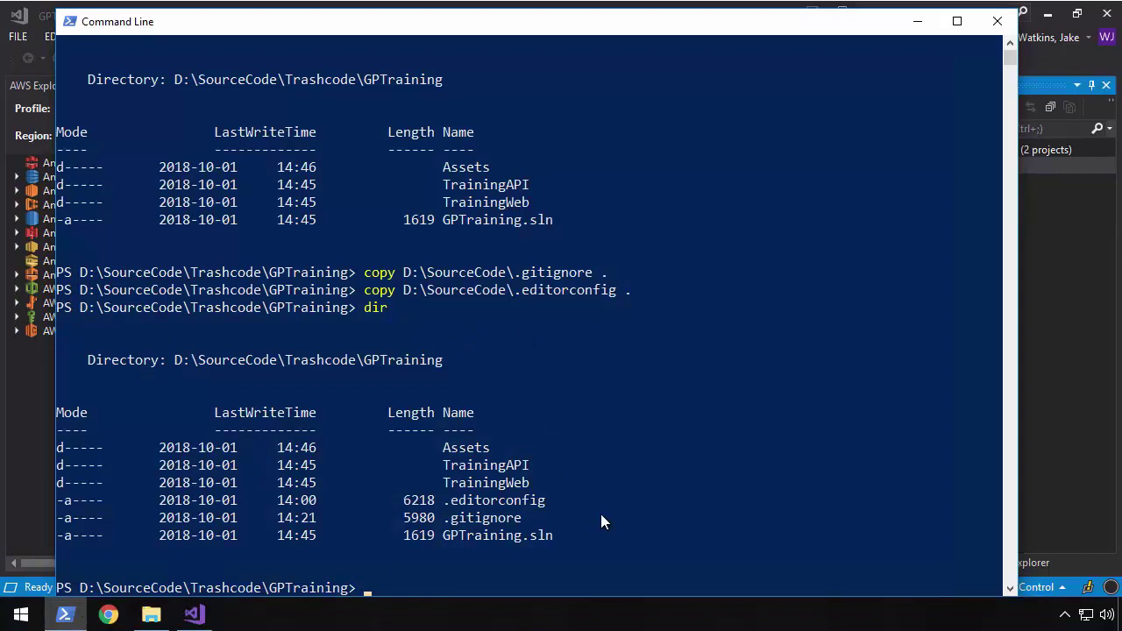
{"action": "type", "text": "cls"}
{"action": "key", "text": "Return"}
{"action": "type", "text": "dir"}
{"action": "key", "text": "Return"}
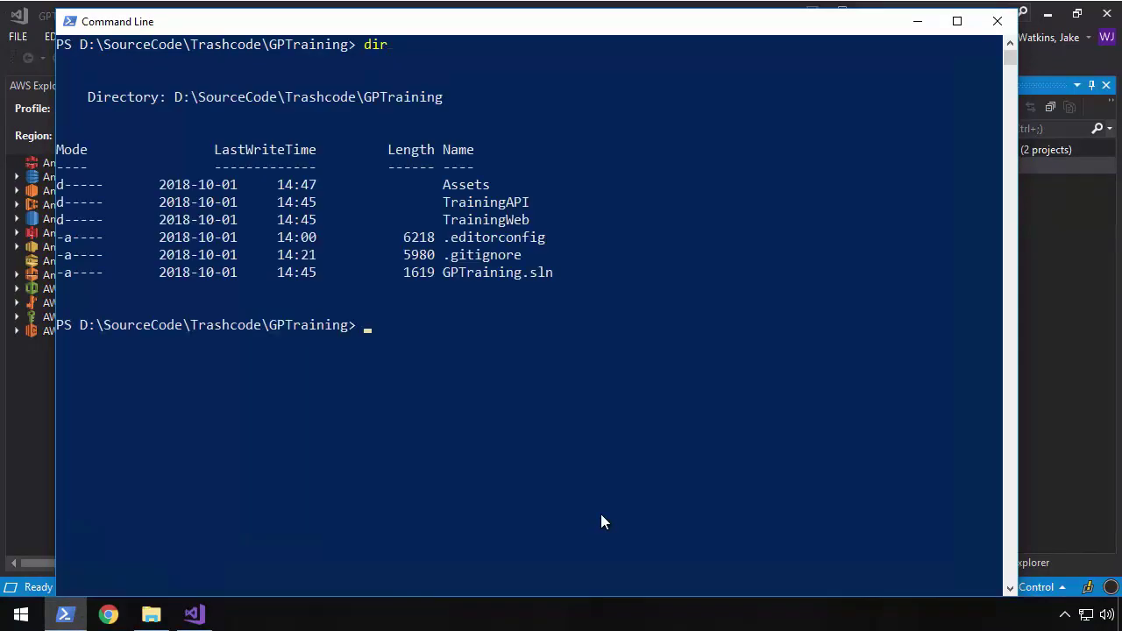
Step: Close Visual Studio, saving the changes to GPTraining.sln
{"action": "left_click", "coordinate": [1107, 20]}
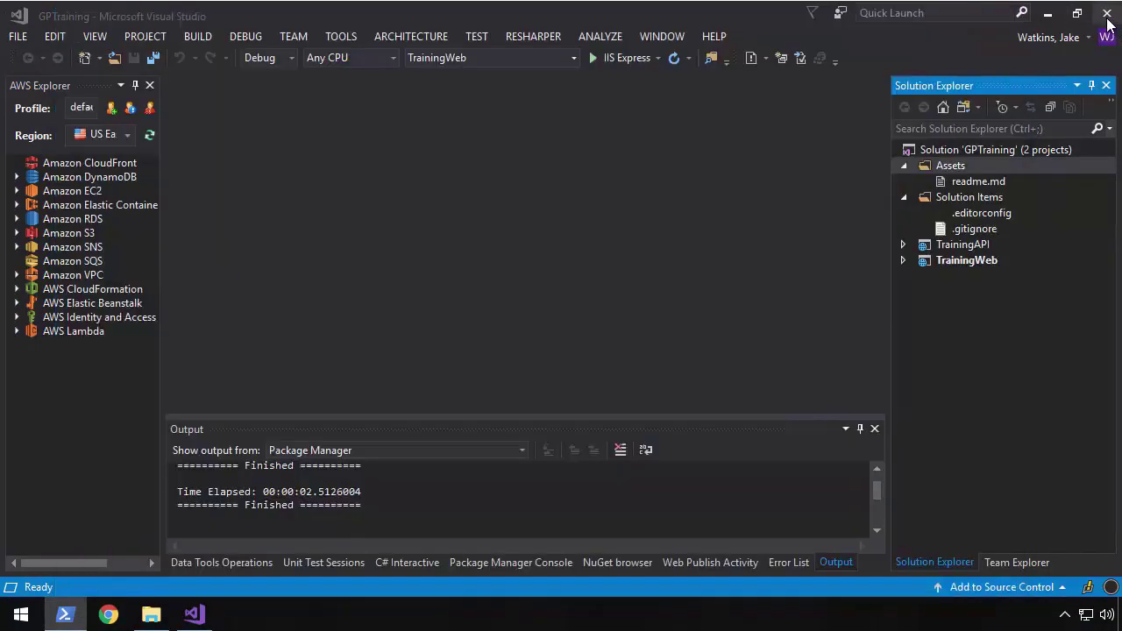
{"action": "left_click", "coordinate": [1107, 17]}
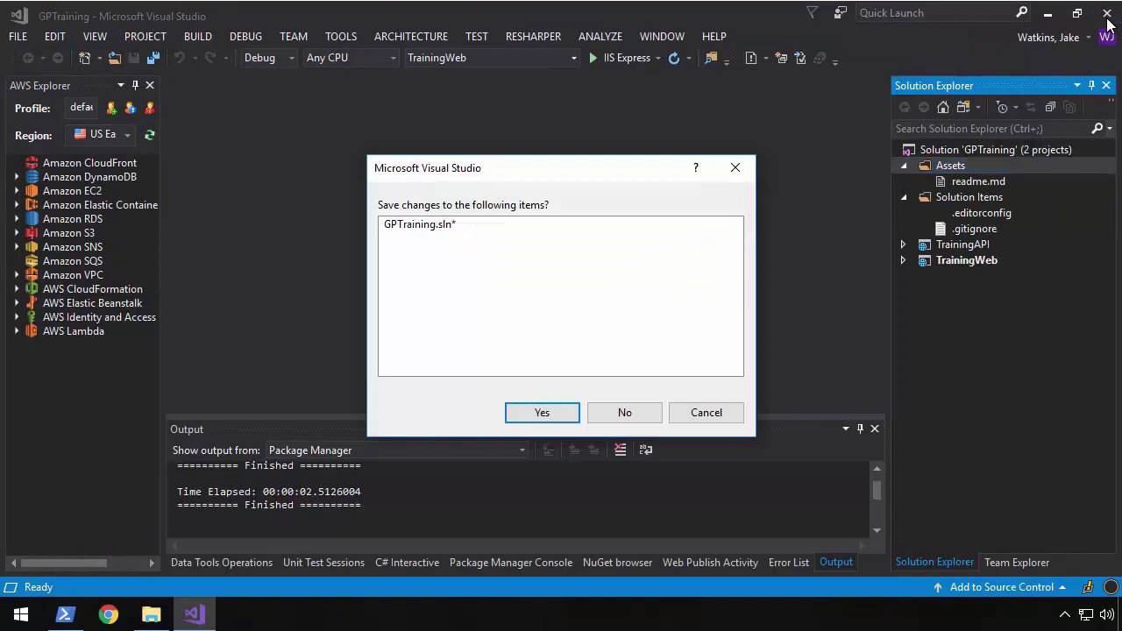
{"action": "left_click", "coordinate": [549, 416]}
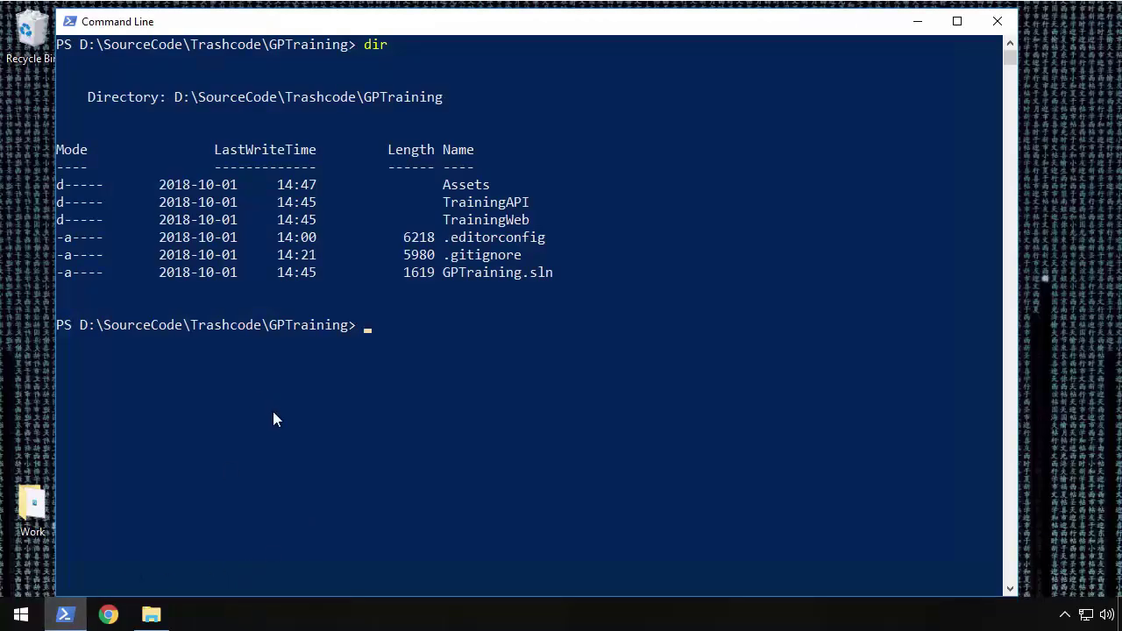
Step: Initialize a Git repository in the GPTraining directory from PowerShell with git init
{"action": "left_click", "coordinate": [272, 412]}
{"action": "type", "text": "git inin"}
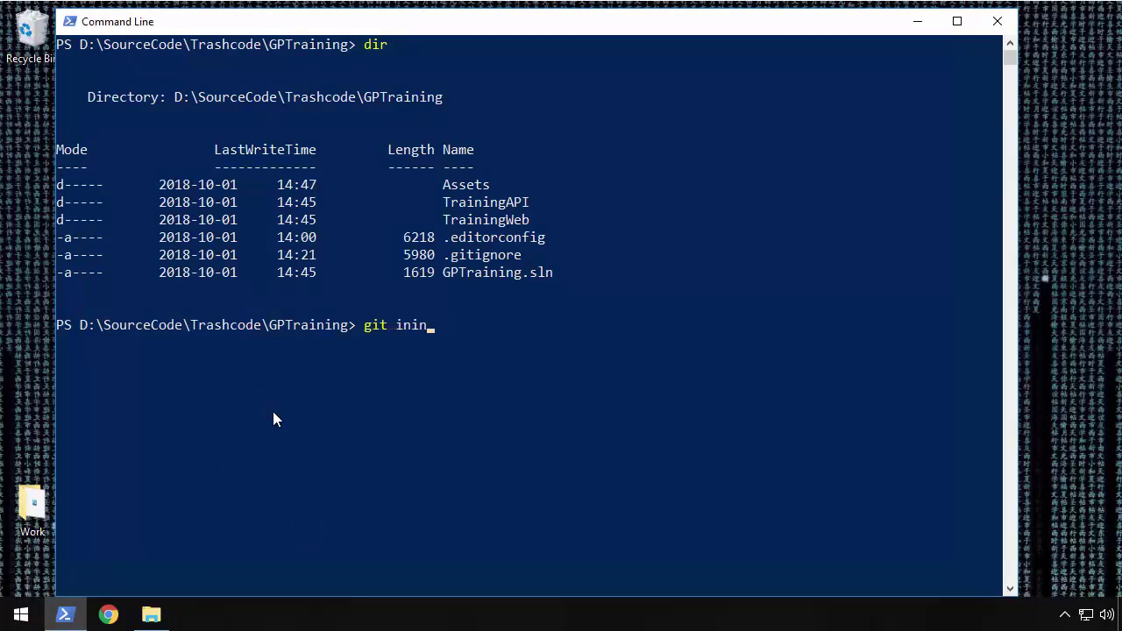
{"action": "key", "text": "BackSpace"}
{"action": "type", "text": "t"}
{"action": "key", "text": "Return"}
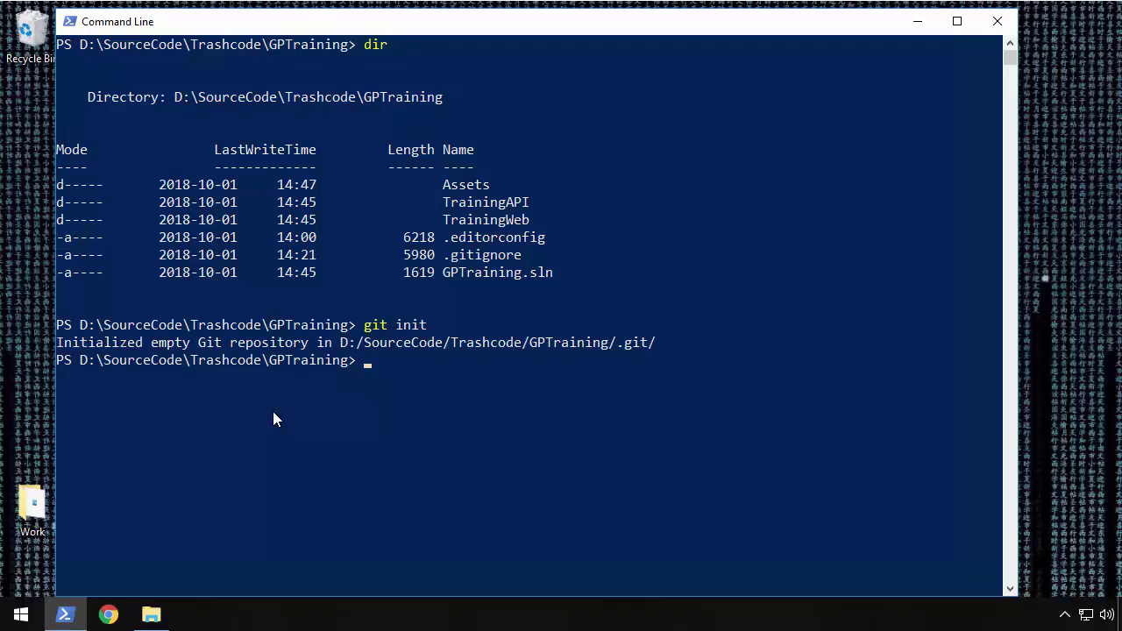
Step: Clear the console and list the files and folders in GPTraining
{"action": "type", "text": "cls"}
{"action": "key", "text": "Return"}
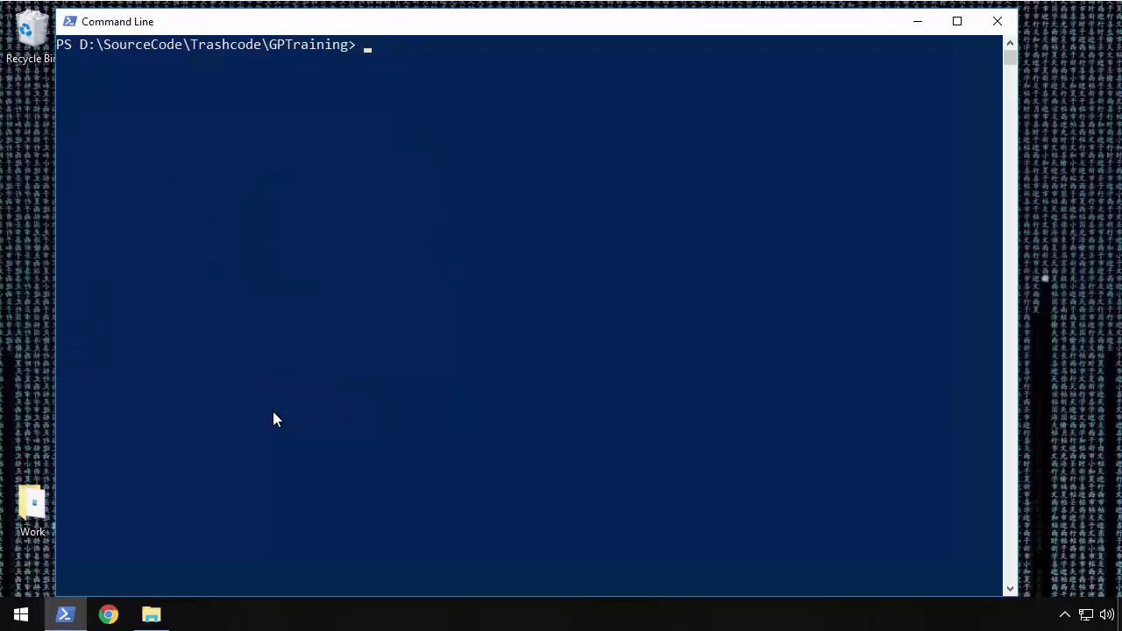
{"action": "type", "text": "dir"}
{"action": "key", "text": "Return"}
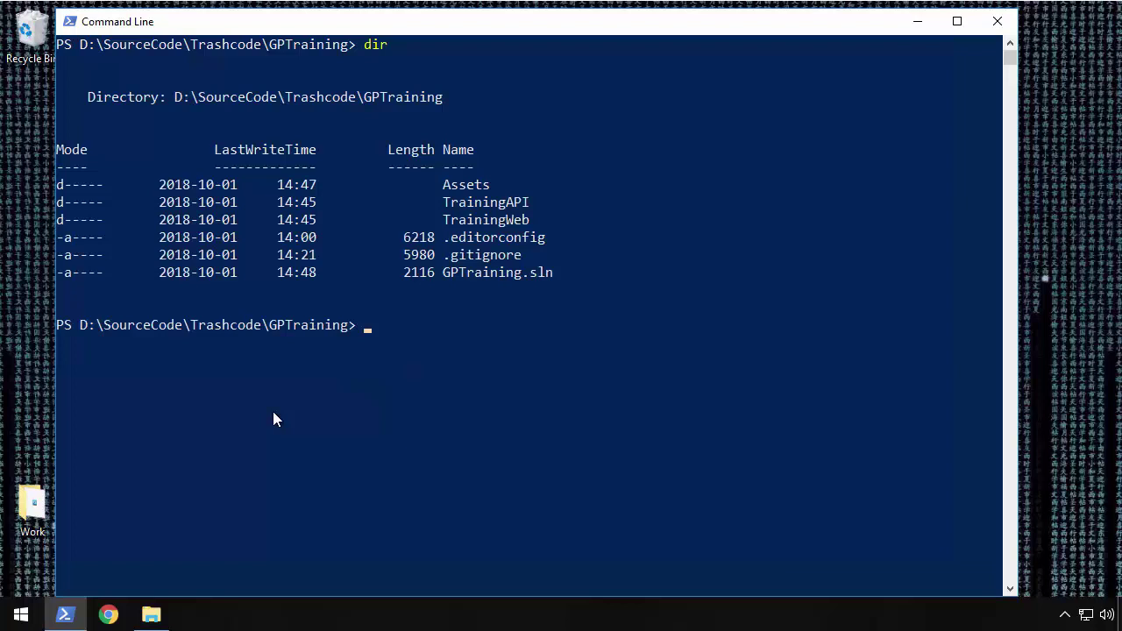
Step: Stage all project files with git add * and check the repository with git status
{"action": "type", "text": "git add *"}
{"action": "key", "text": "Return"}
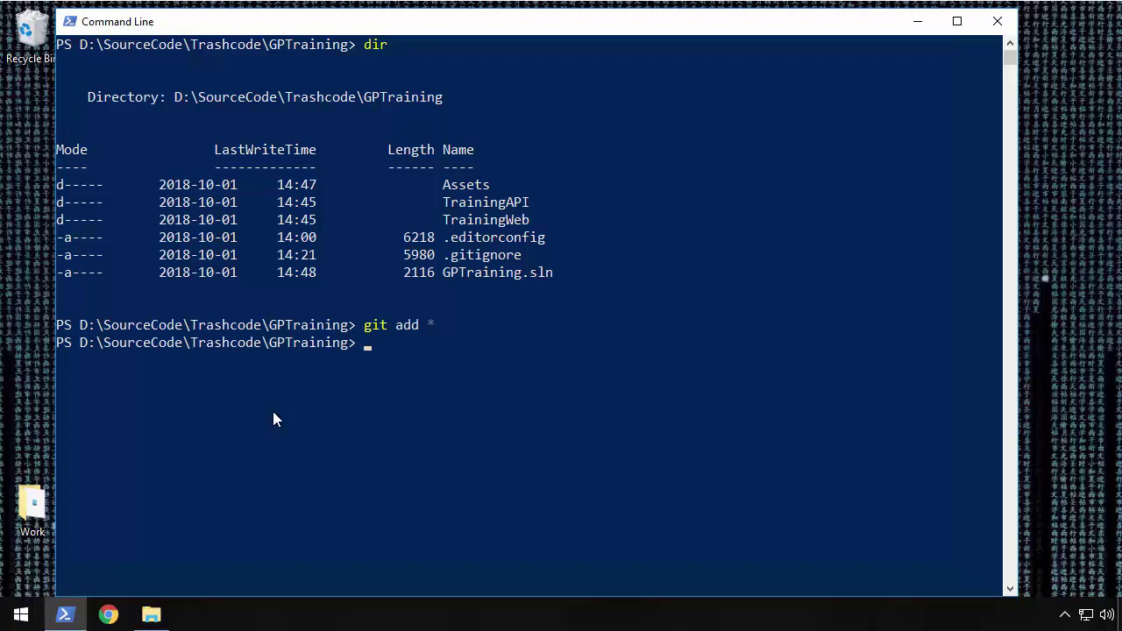
{"action": "type", "text": "git status"}
{"action": "key", "text": "Return"}
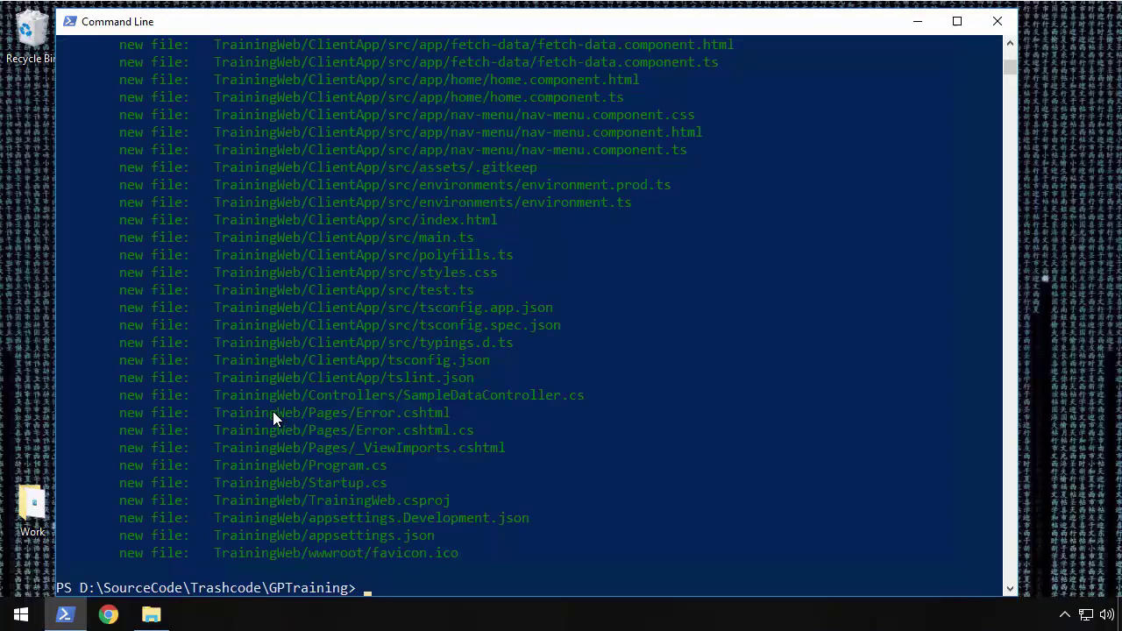
Step: Commit the staged files with the message "initial commit" and check the repository status again
{"action": "type", "text": "git commit -m \"initial"}
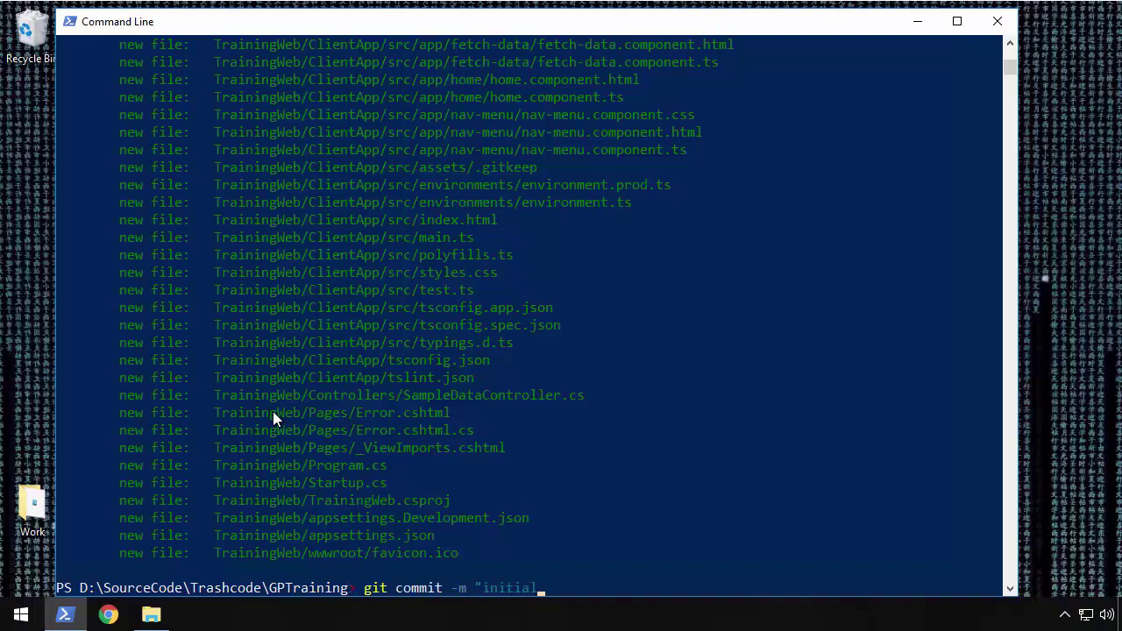
{"action": "type", "text": " commit\""}
{"action": "key", "text": "Return"}
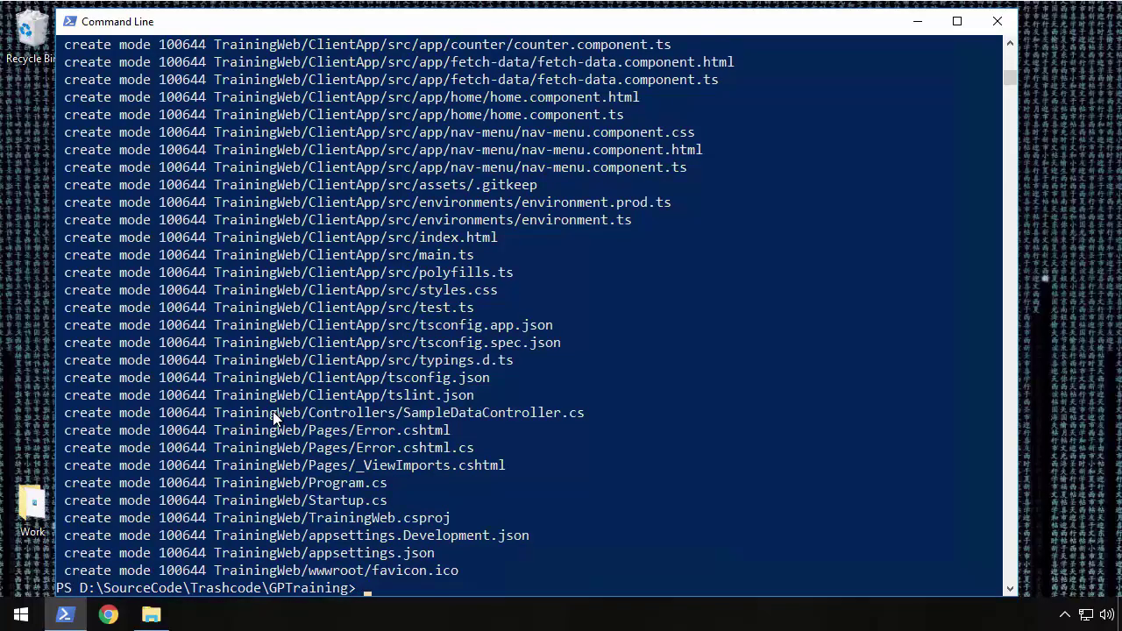
{"action": "type", "text": "git status"}
{"action": "key", "text": "Return"}
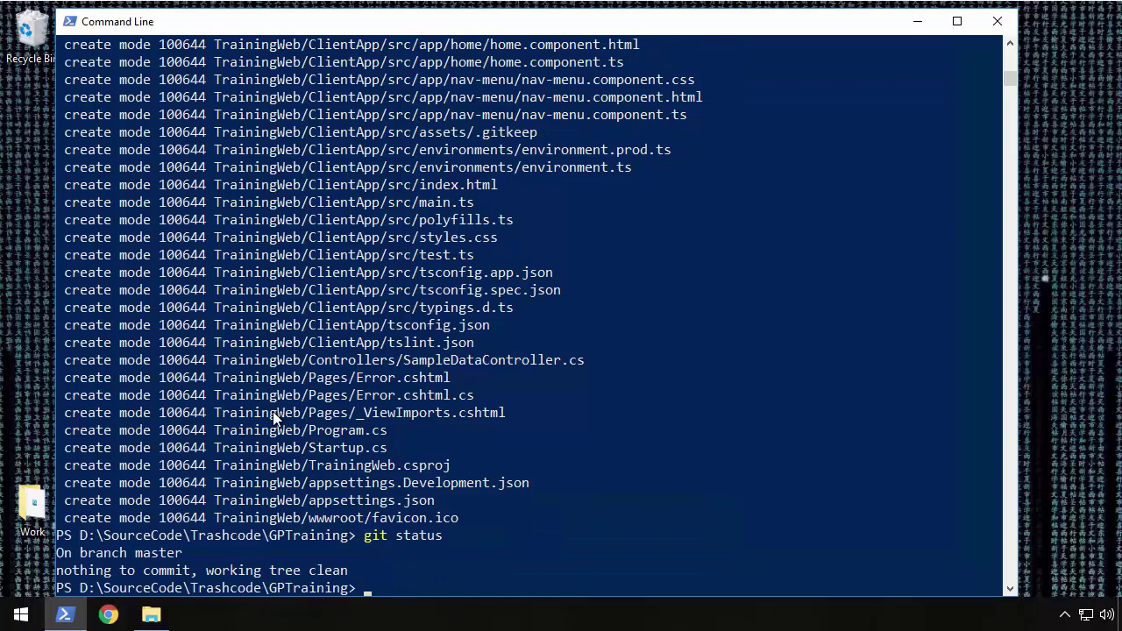
Step: Clear the commit output from the console and list the GPTraining directory again
{"action": "type", "text": "cls"}
{"action": "key", "text": "Return"}
{"action": "type", "text": "dir"}
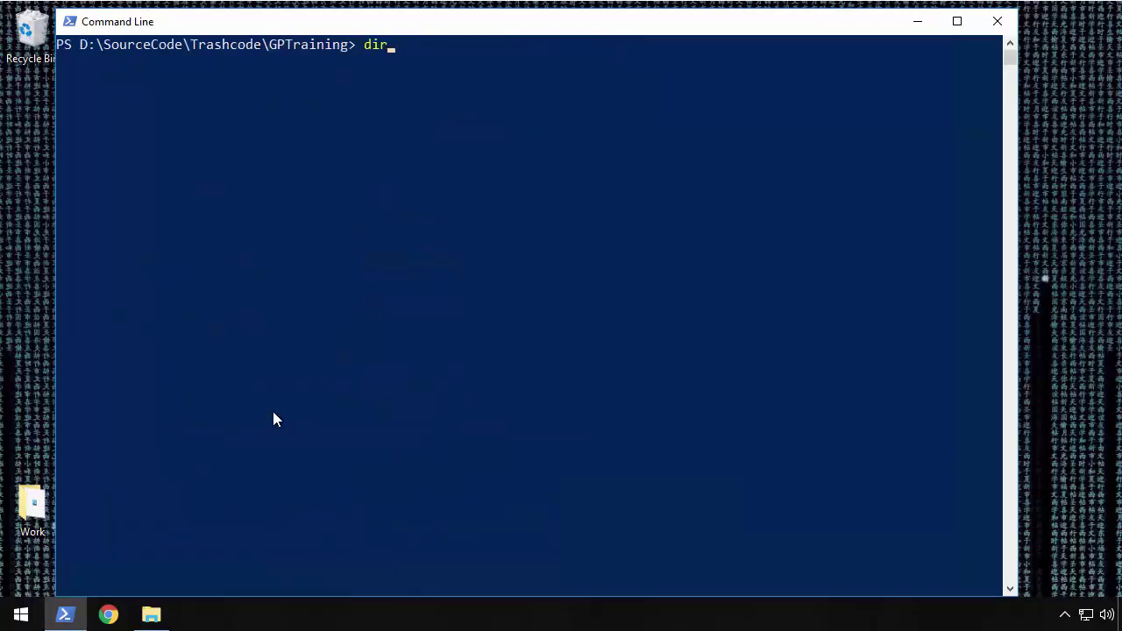
{"action": "key", "text": "Return"}
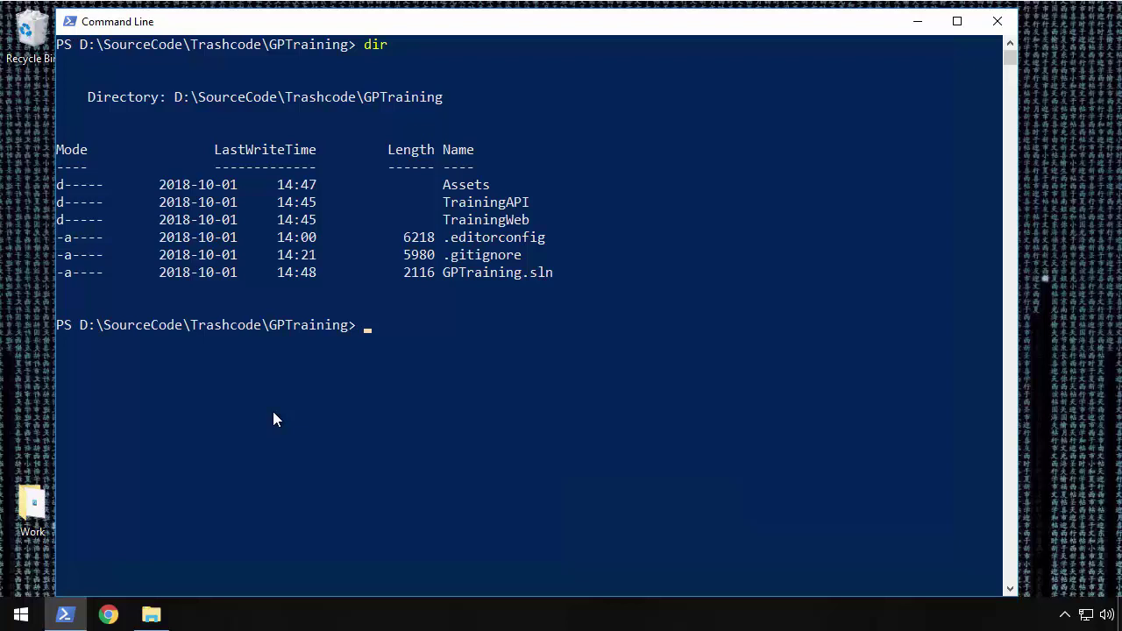
Step: Switch to Chrome, go to visualstudio.com and open the guerillaprogrammer Azure DevOps organization from the Visual Studio profile
{"action": "left_click", "coordinate": [108, 615]}
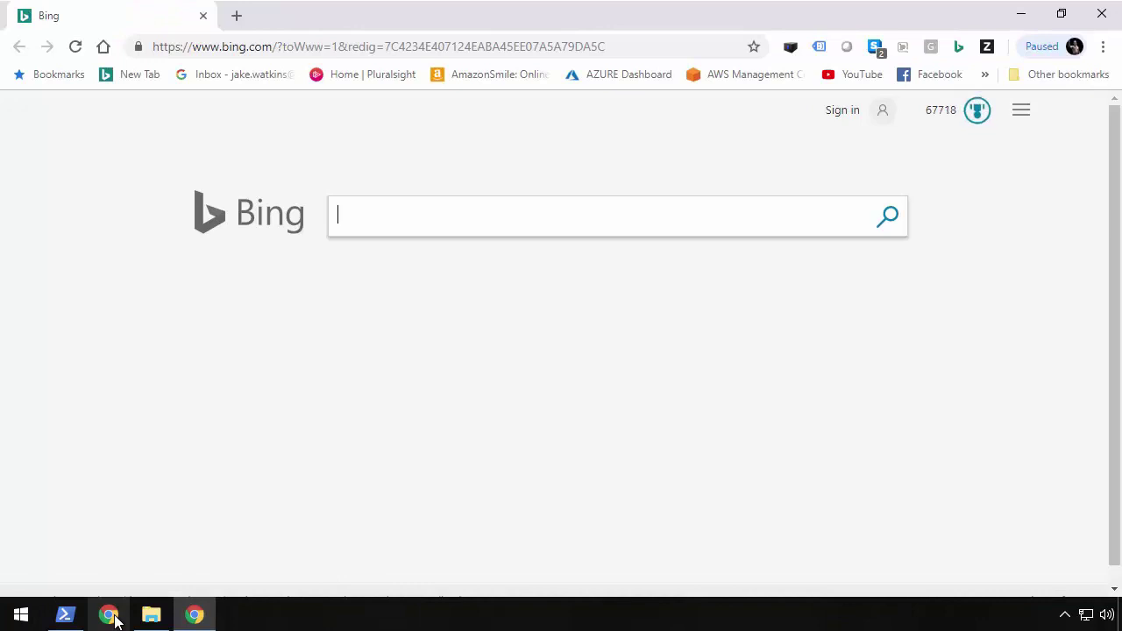
{"action": "left_click", "coordinate": [643, 52]}
{"action": "type", "text": "visualstudio.com"}
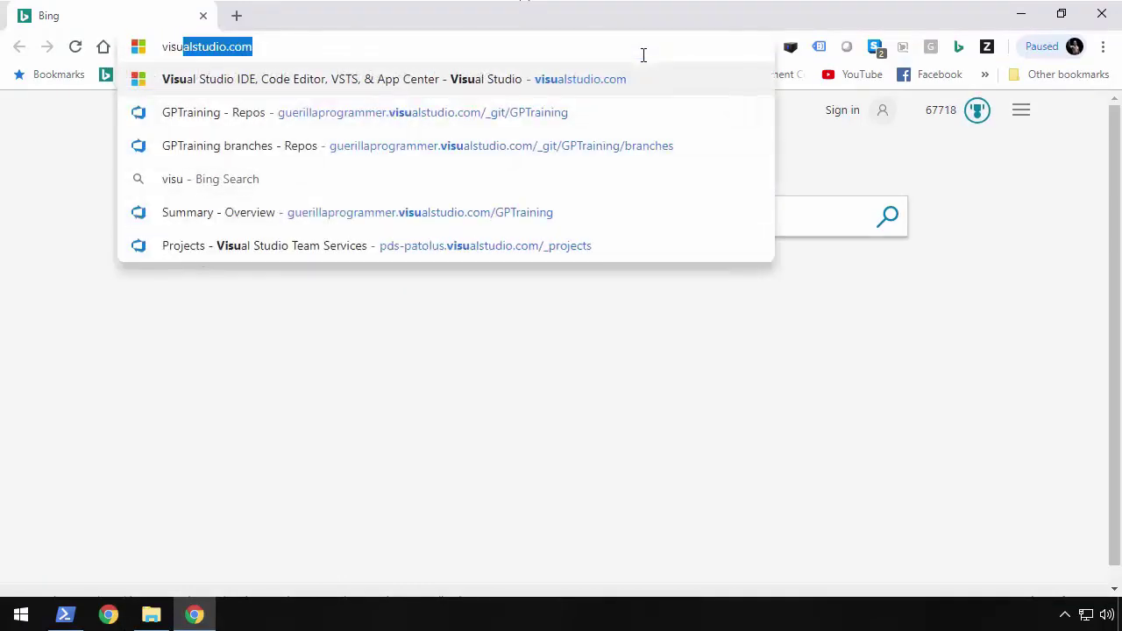
{"action": "key", "text": "Return"}
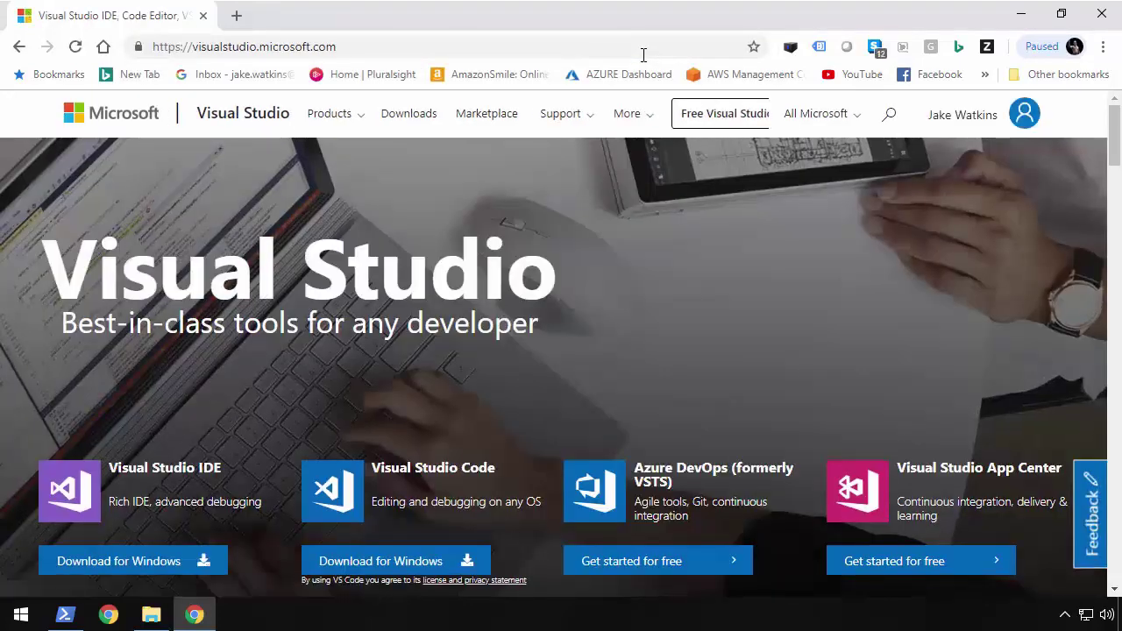
{"action": "left_click", "coordinate": [973, 120]}
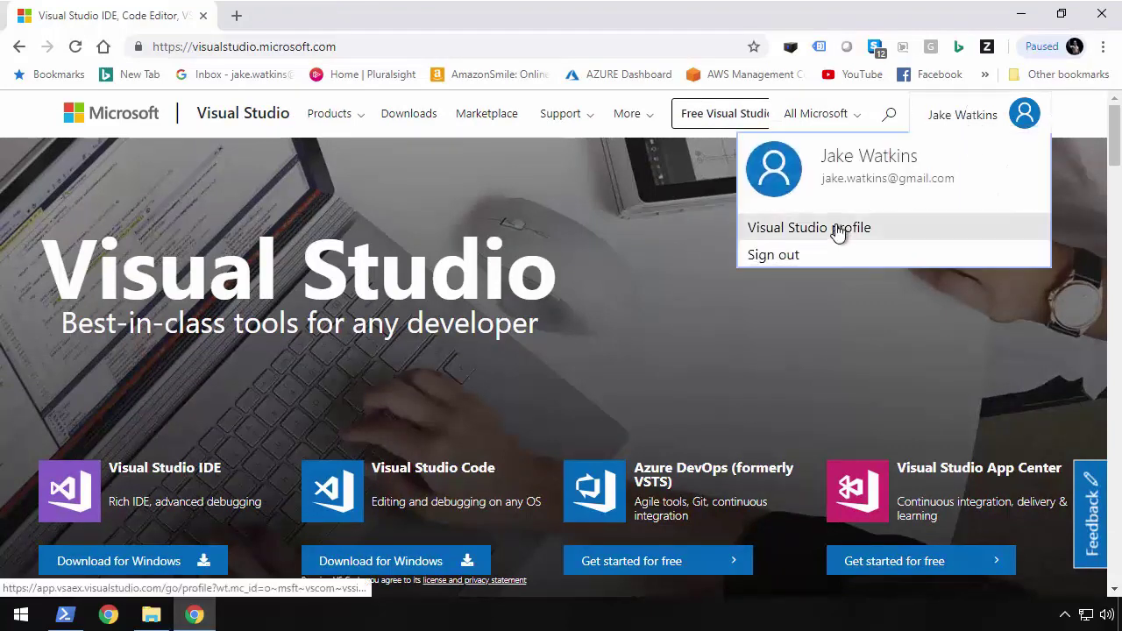
{"action": "left_click", "coordinate": [839, 230]}
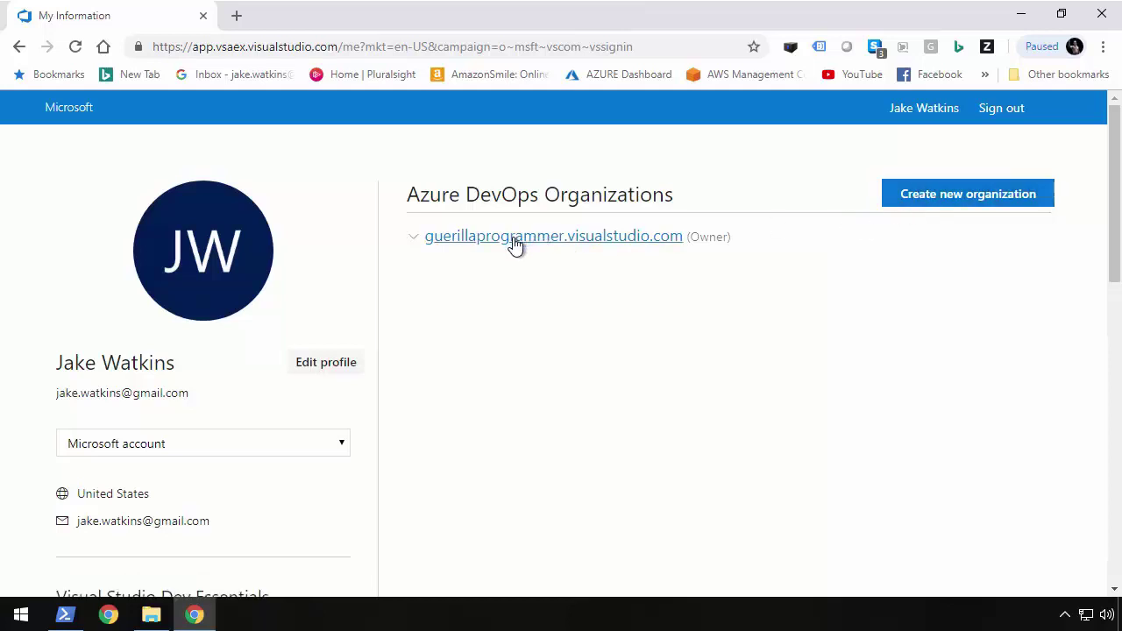
{"action": "left_click", "coordinate": [516, 237]}
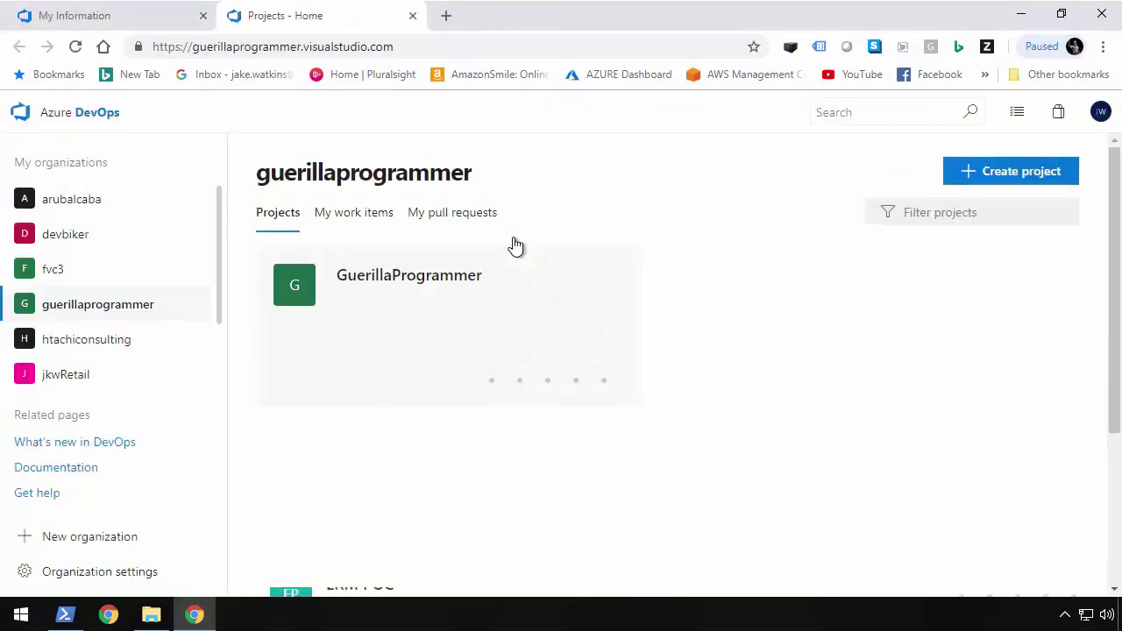
Step: Create a new private project named GPTraining in the guerillaprogrammer organization
{"action": "left_click", "coordinate": [989, 175]}
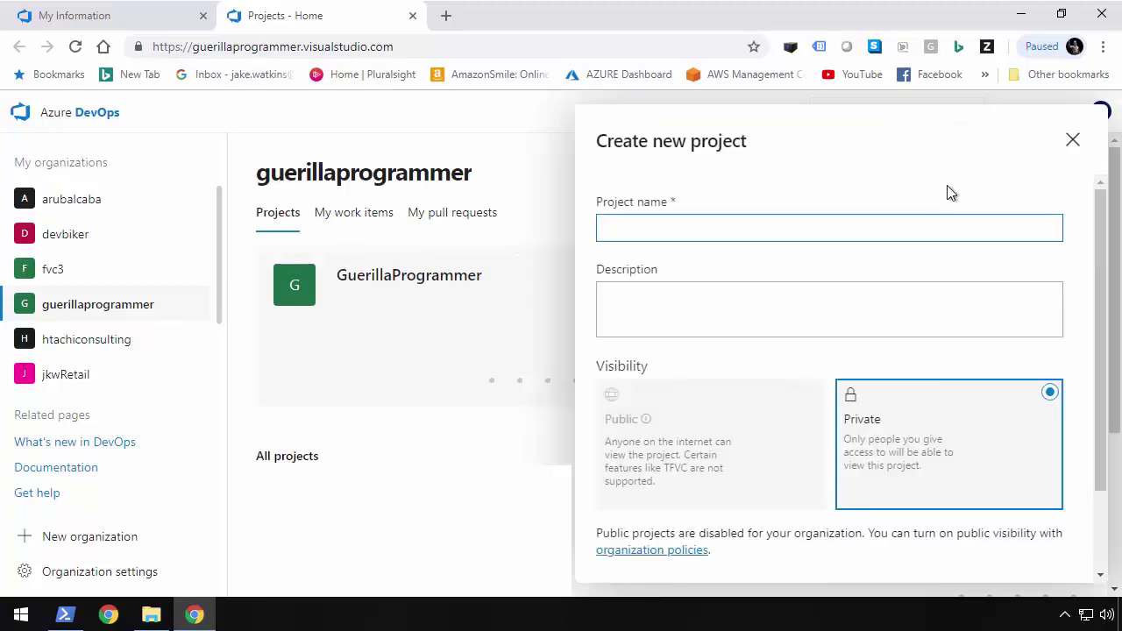
{"action": "type", "text": "GPTraining"}
{"action": "scroll", "coordinate": [977, 443], "scroll_direction": "down", "scroll_amount": 1}
{"action": "left_click", "coordinate": [945, 547]}
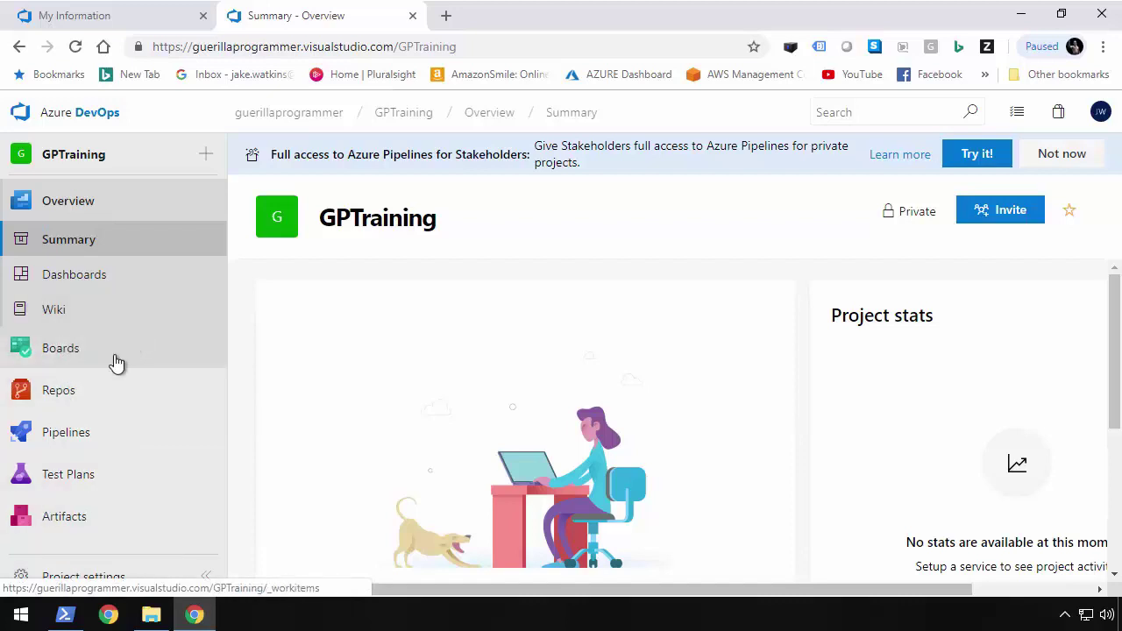
Step: Copy the git remote add origin command from the empty GPTraining repo page and run it in PowerShell
{"action": "mouse_move", "coordinate": [70, 399]}
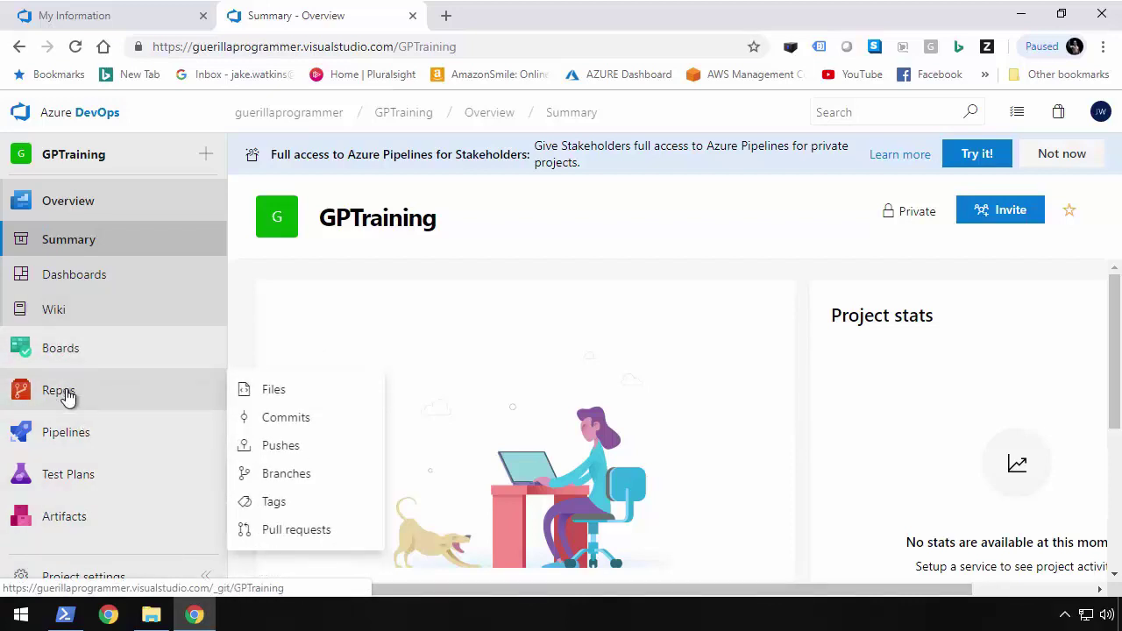
{"action": "left_click", "coordinate": [68, 397]}
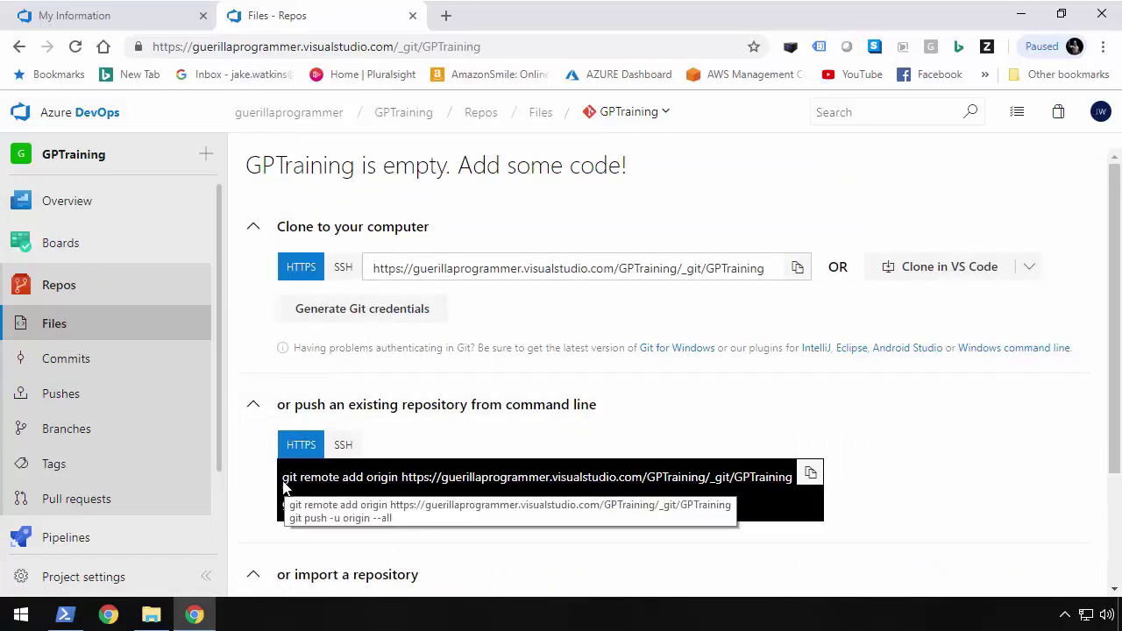
{"action": "left_click_drag", "start_coordinate": [283, 489], "coordinate": [792, 489]}
{"action": "key", "text": "ctrl+c"}
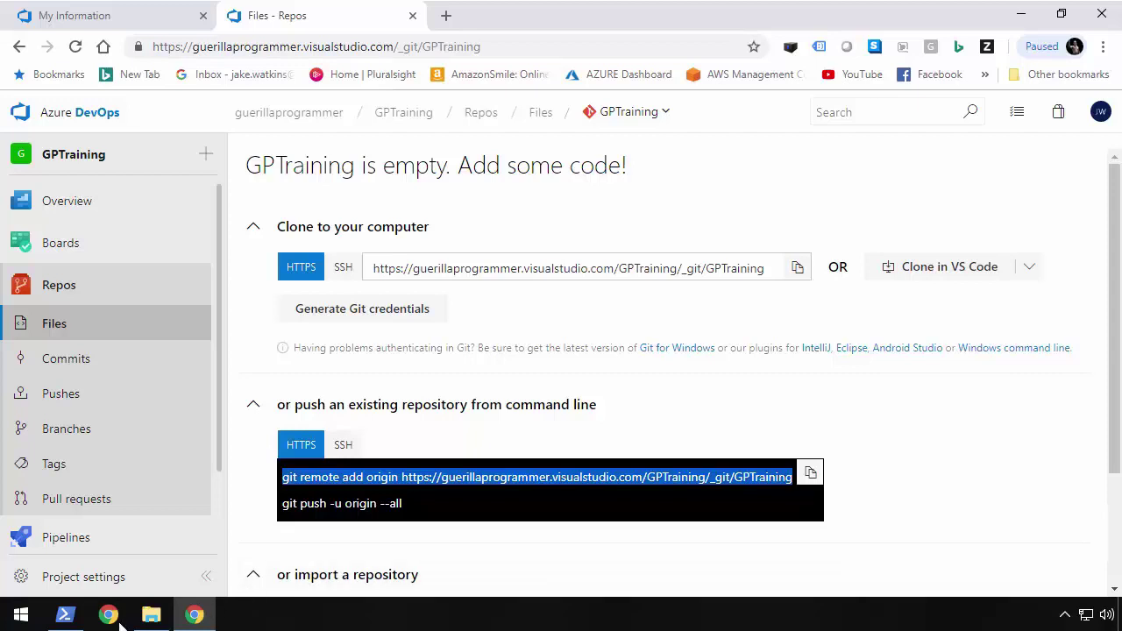
{"action": "left_click", "coordinate": [64, 614]}
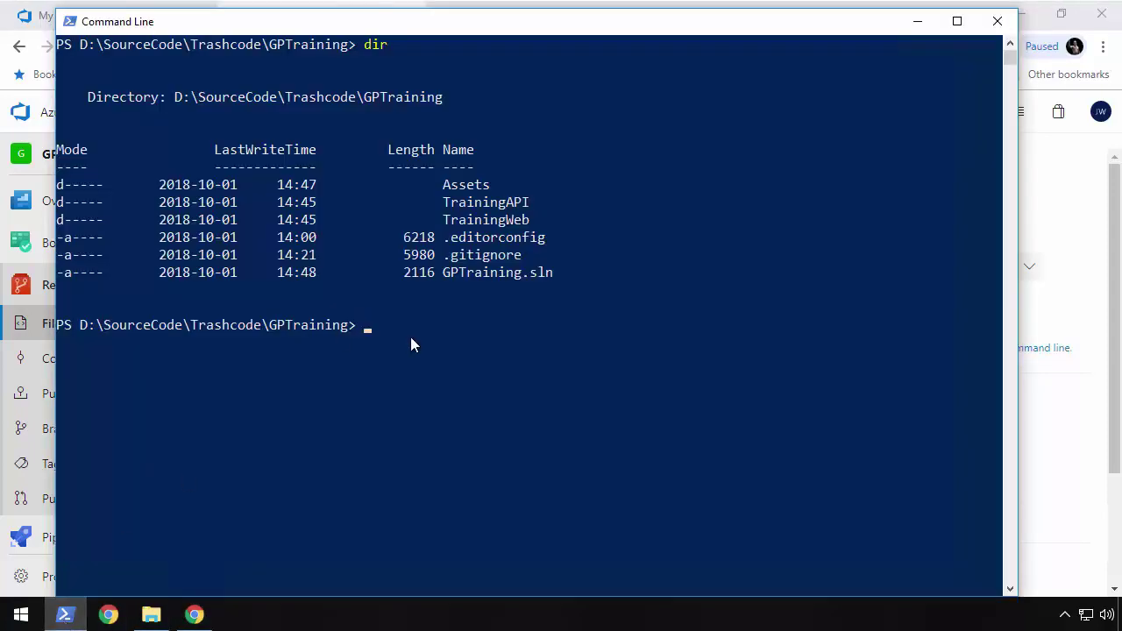
{"action": "key", "text": "ctrl+v"}
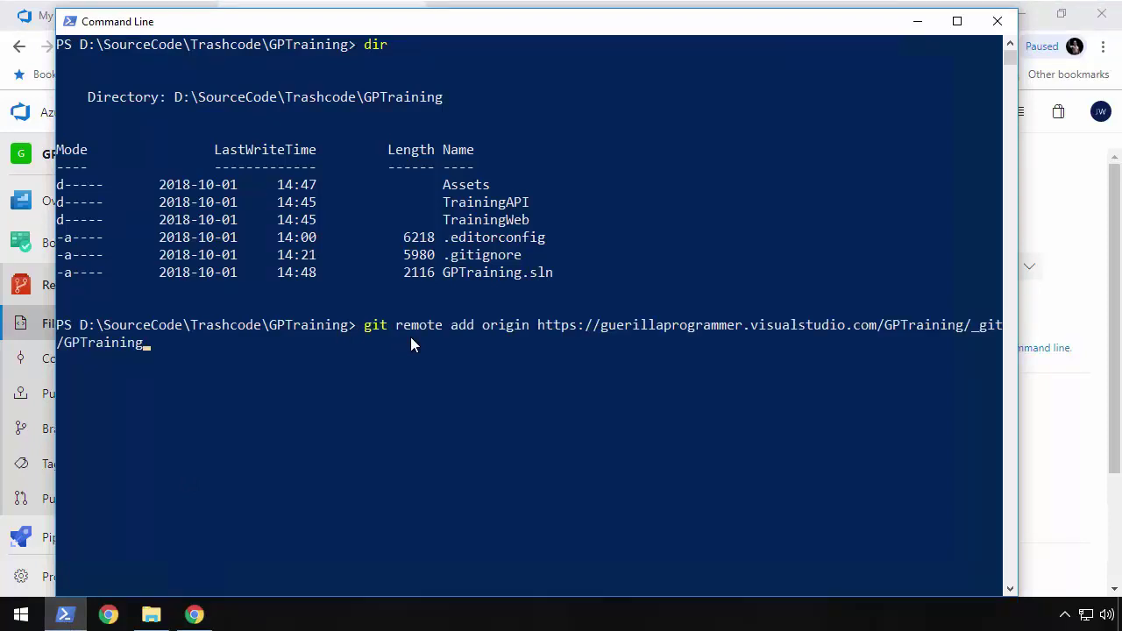
{"action": "key", "text": "Return"}
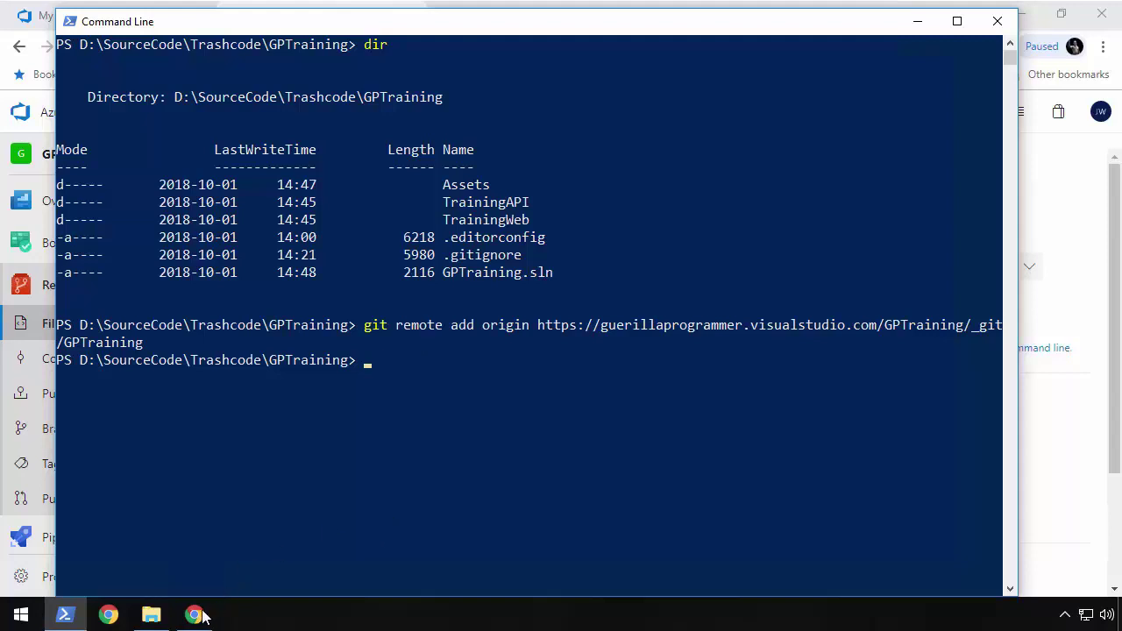
Step: Copy git push -u origin --all from the repo page, run it in PowerShell, and view the repo's files in Azure DevOps
{"action": "mouse_move", "coordinate": [201, 617]}
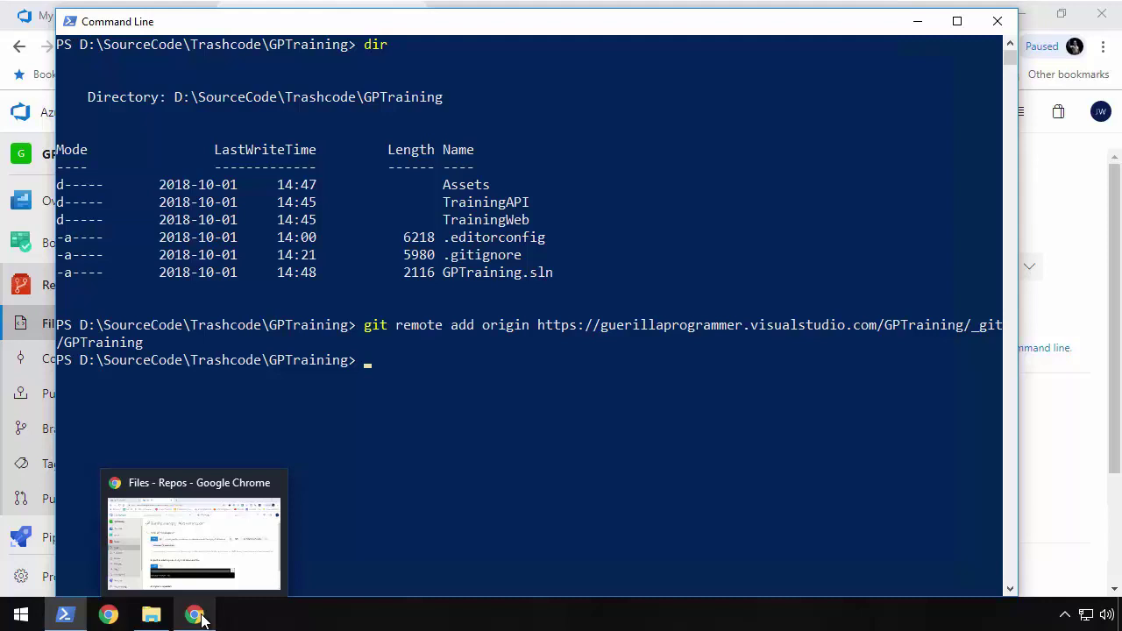
{"action": "left_click", "coordinate": [195, 615]}
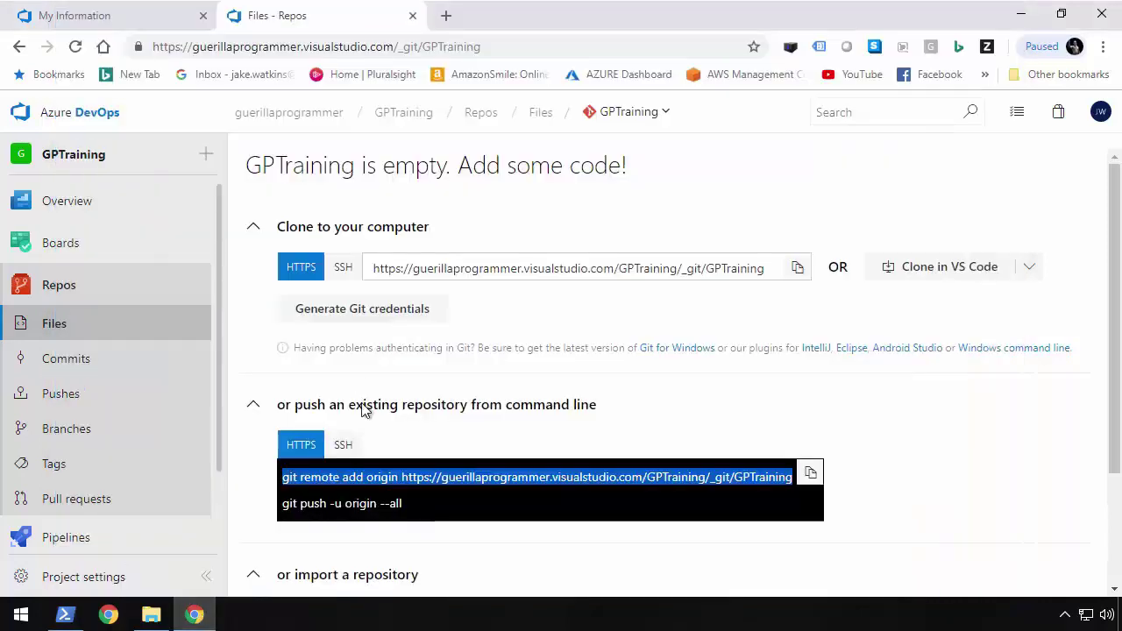
{"action": "left_click_drag", "start_coordinate": [407, 510], "coordinate": [284, 513]}
{"action": "key", "text": "ctrl+c"}
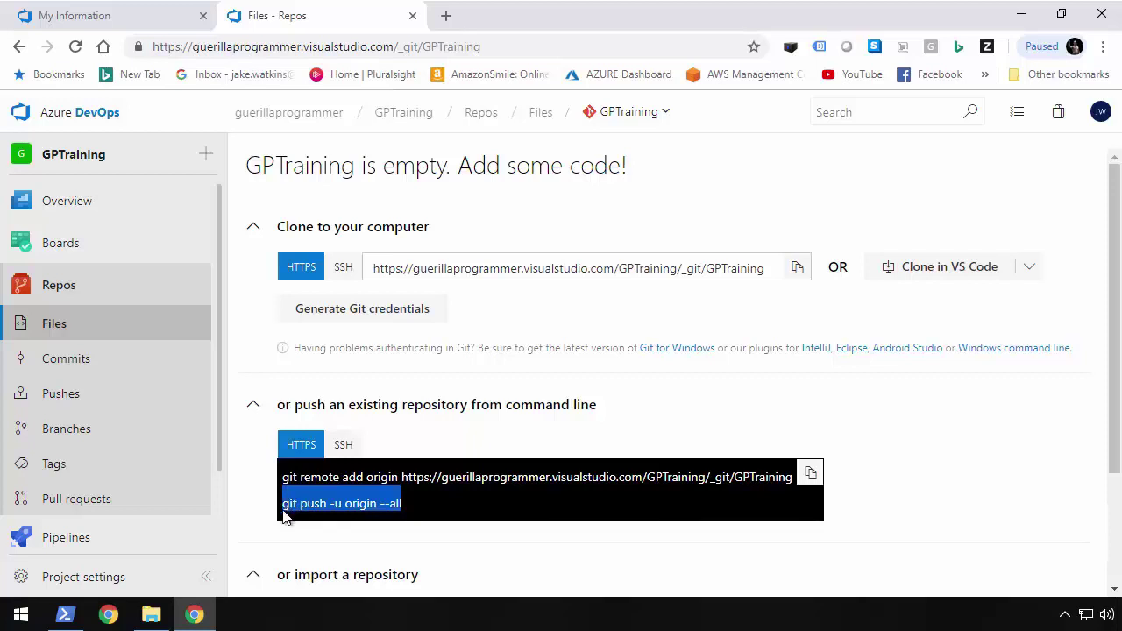
{"action": "left_click", "coordinate": [64, 615]}
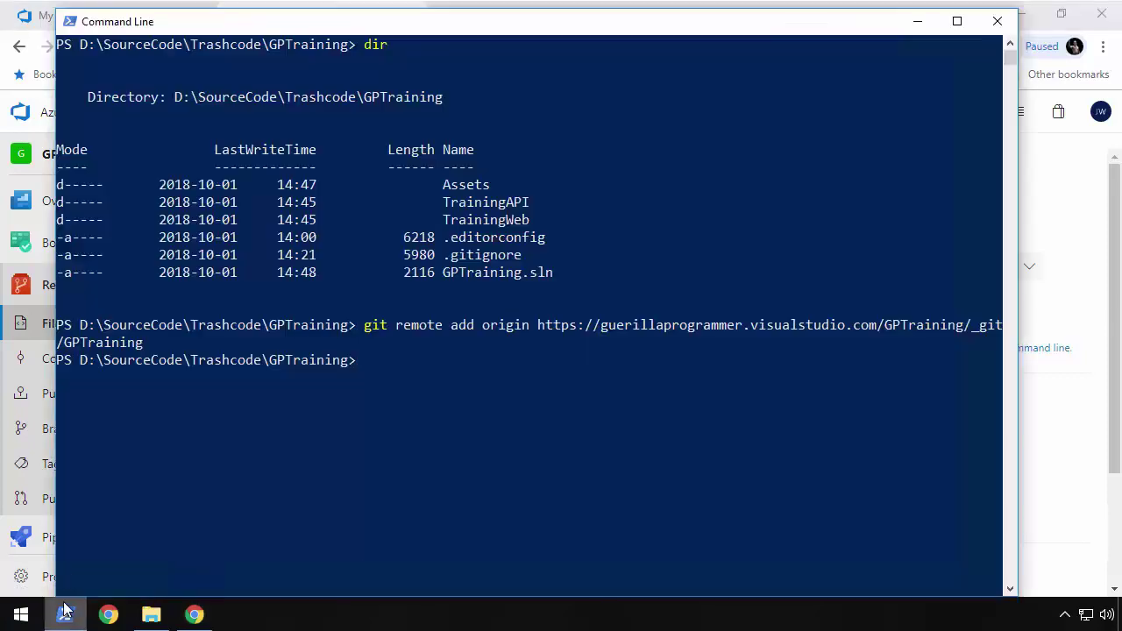
{"action": "key", "text": "ctrl+v"}
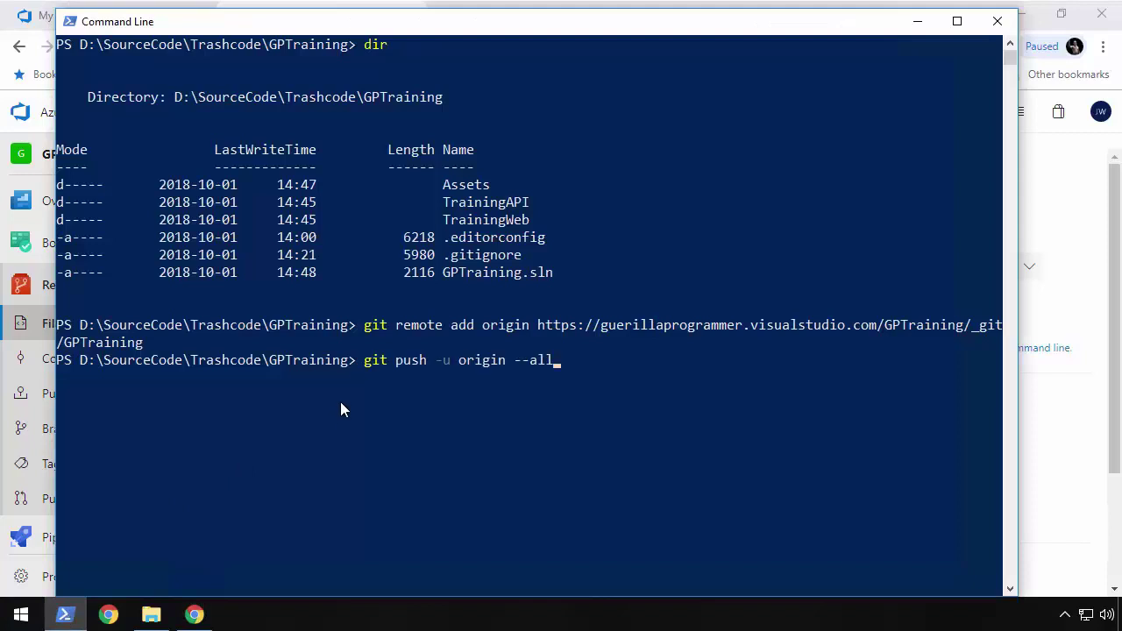
{"action": "key", "text": "Return"}
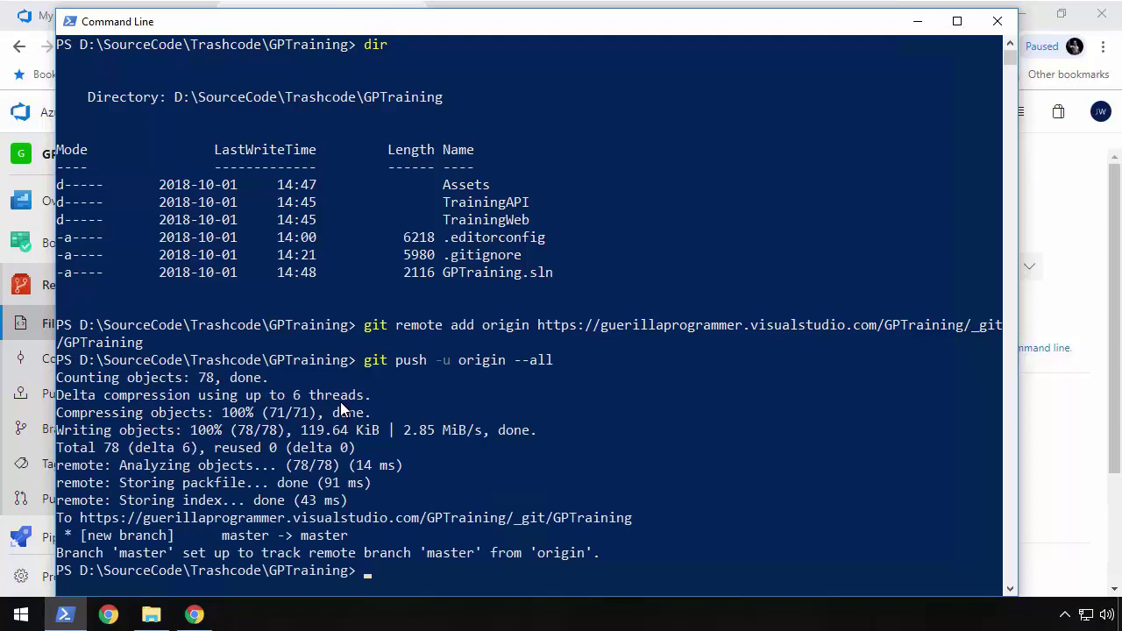
{"action": "left_click", "coordinate": [195, 615]}
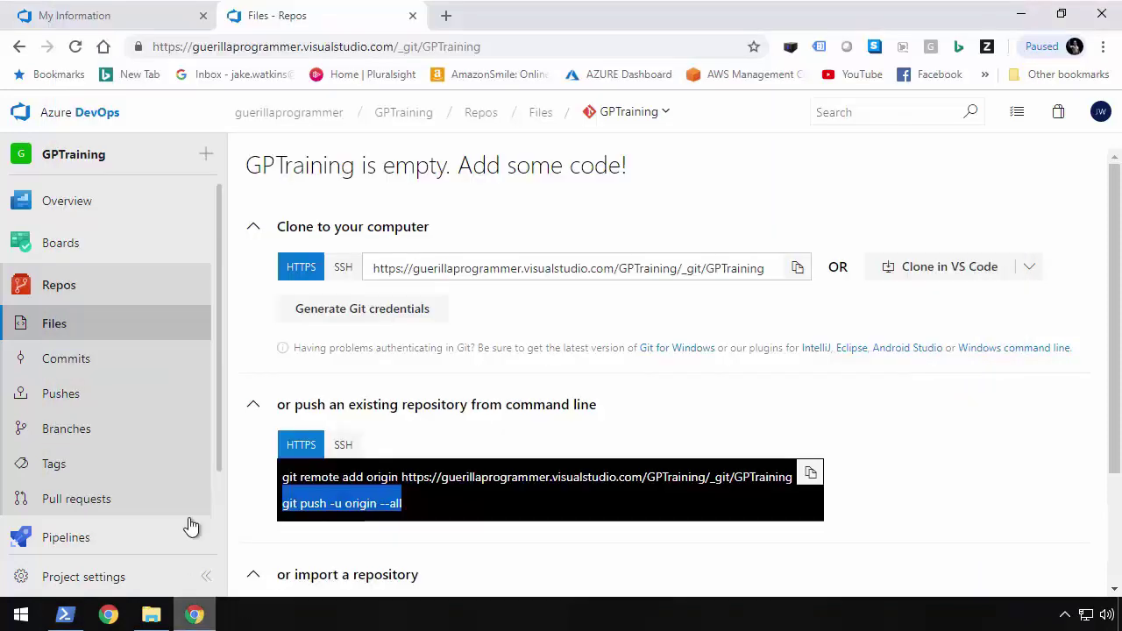
{"action": "left_click", "coordinate": [55, 324]}
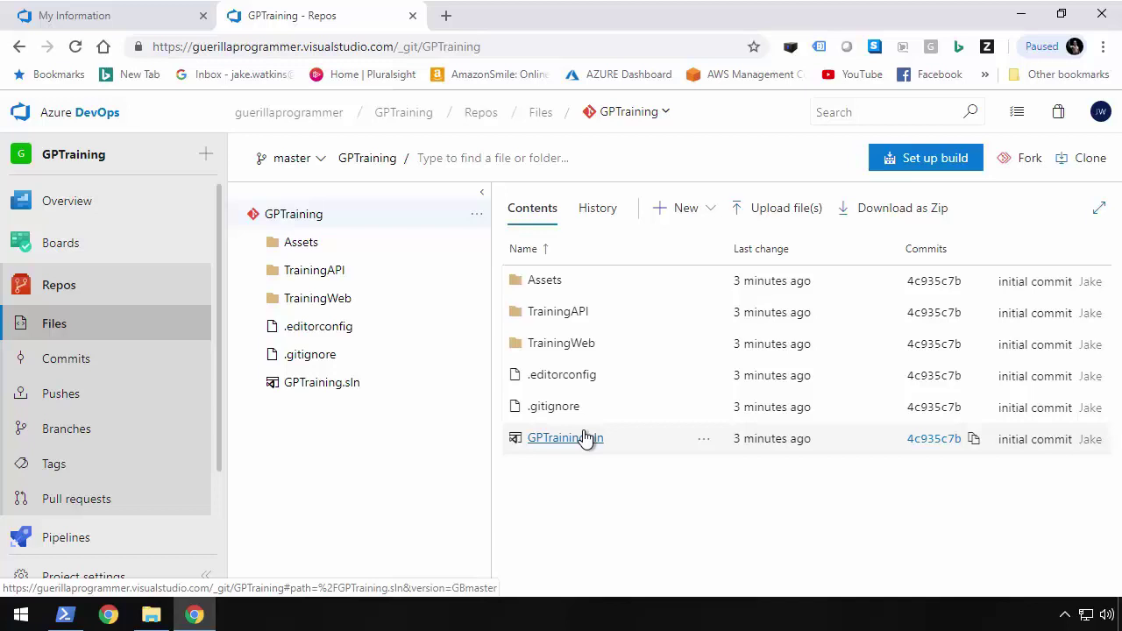
Step: Set master's branch policies to require a minimum of 2 reviewers and check for linked work items, and save them
{"action": "left_click", "coordinate": [67, 429]}
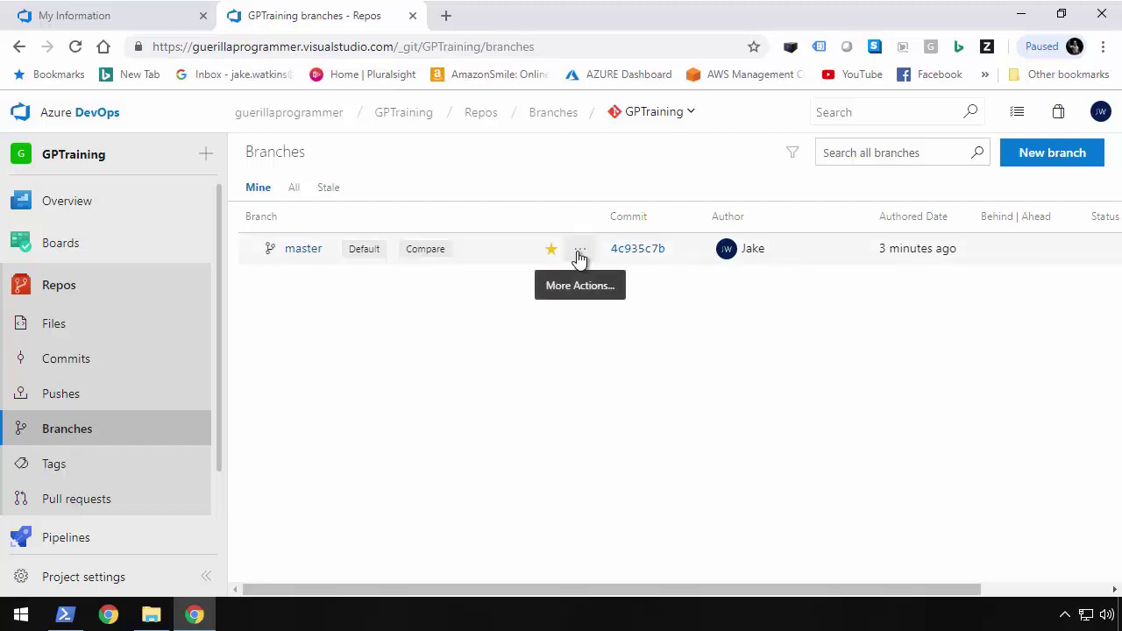
{"action": "left_click", "coordinate": [580, 254]}
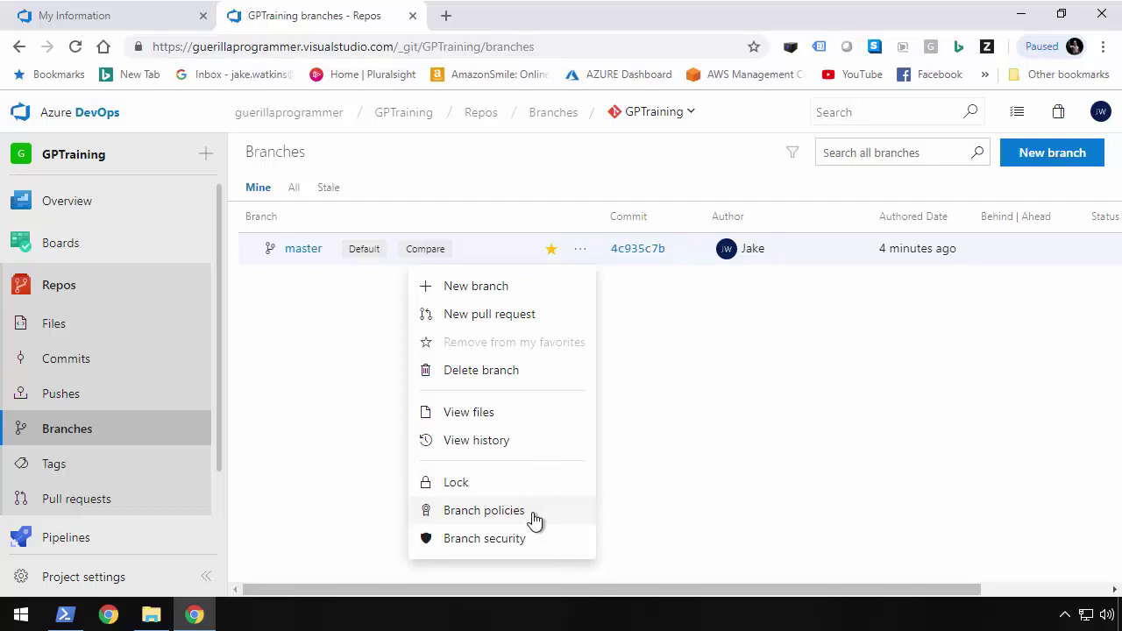
{"action": "left_click", "coordinate": [484, 510]}
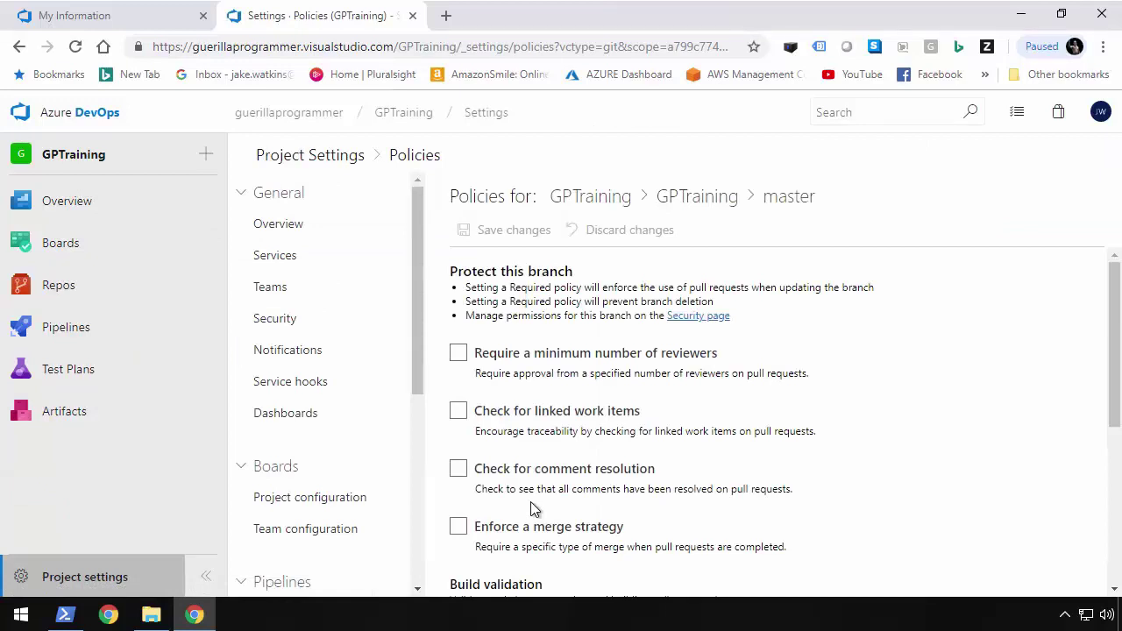
{"action": "left_click", "coordinate": [467, 354]}
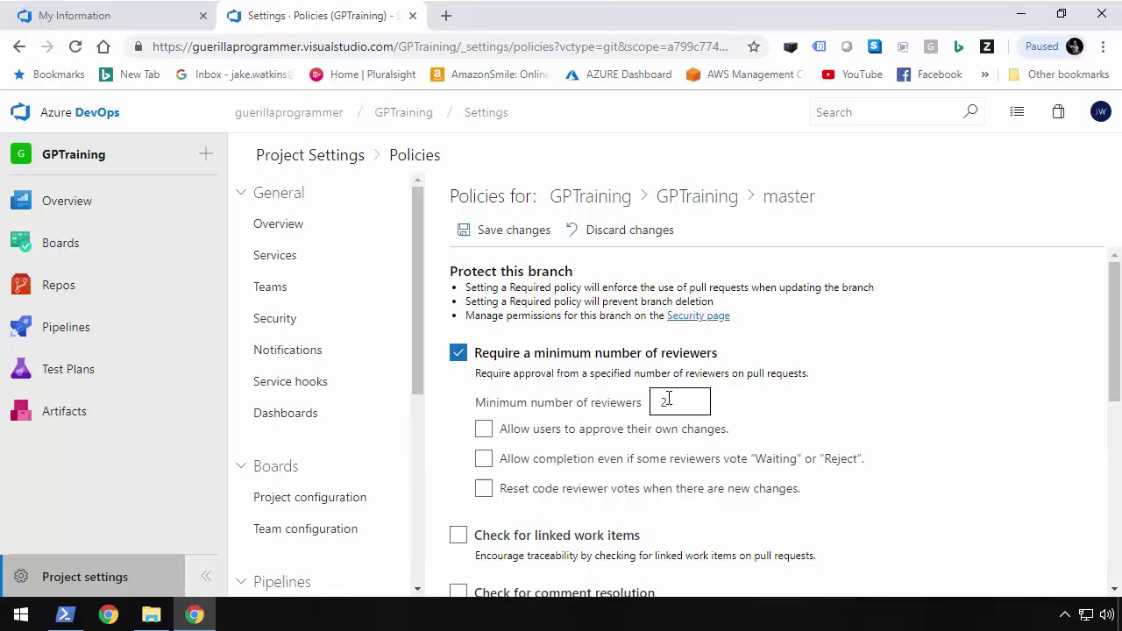
{"action": "left_click", "coordinate": [458, 536]}
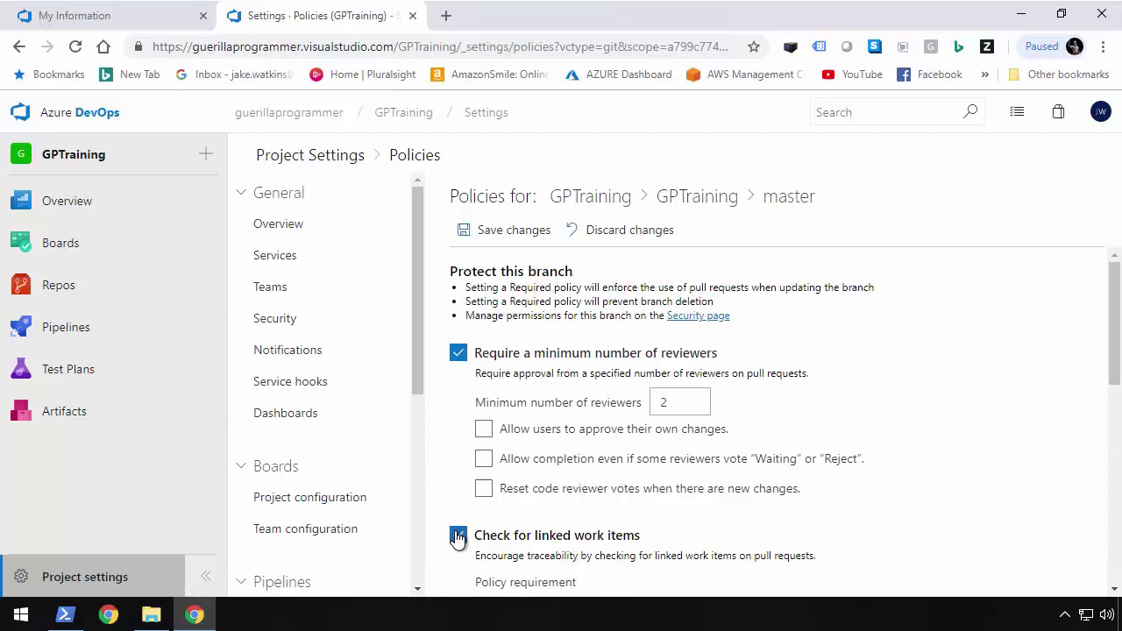
{"action": "left_click", "coordinate": [504, 230]}
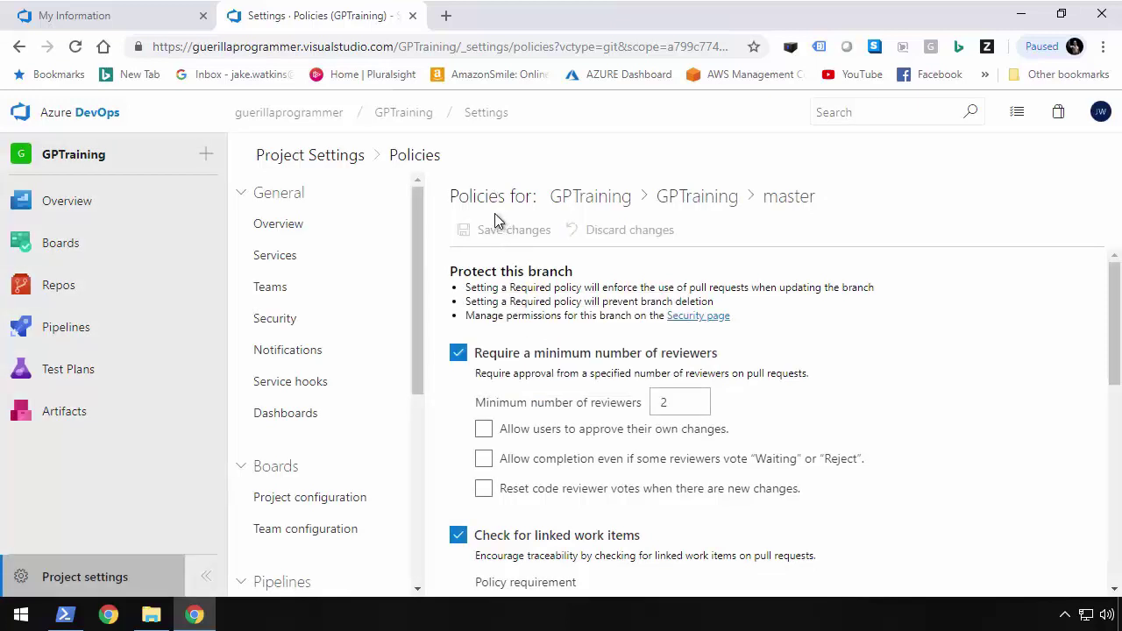
Step: Return to the repo's branches and create a branch named Test based on master
{"action": "mouse_move", "coordinate": [221, 278]}
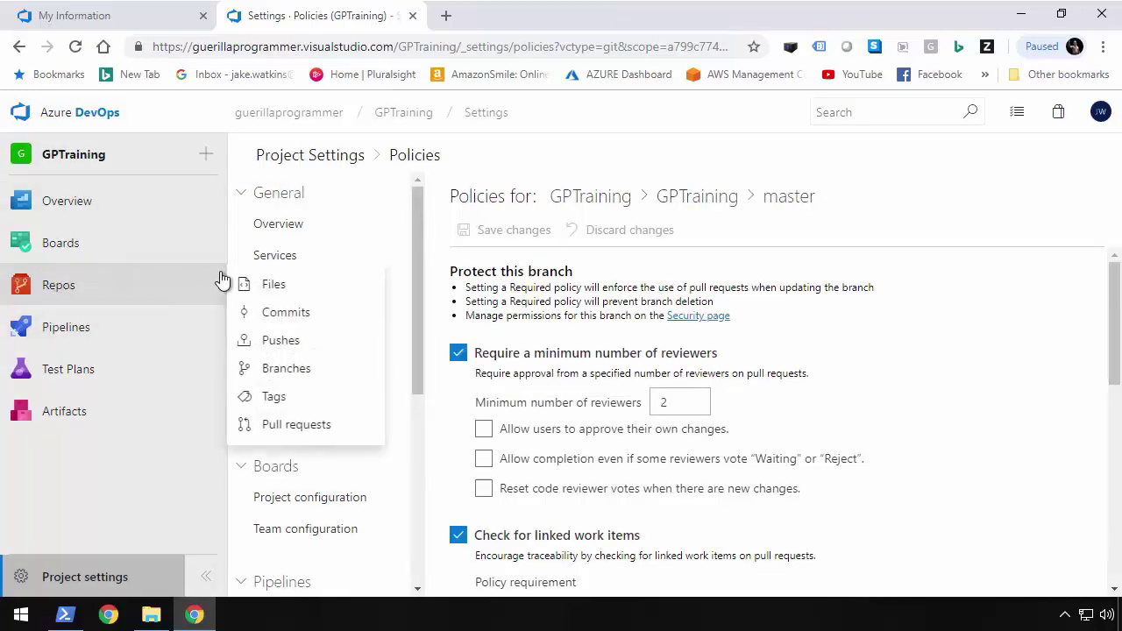
{"action": "left_click", "coordinate": [283, 379]}
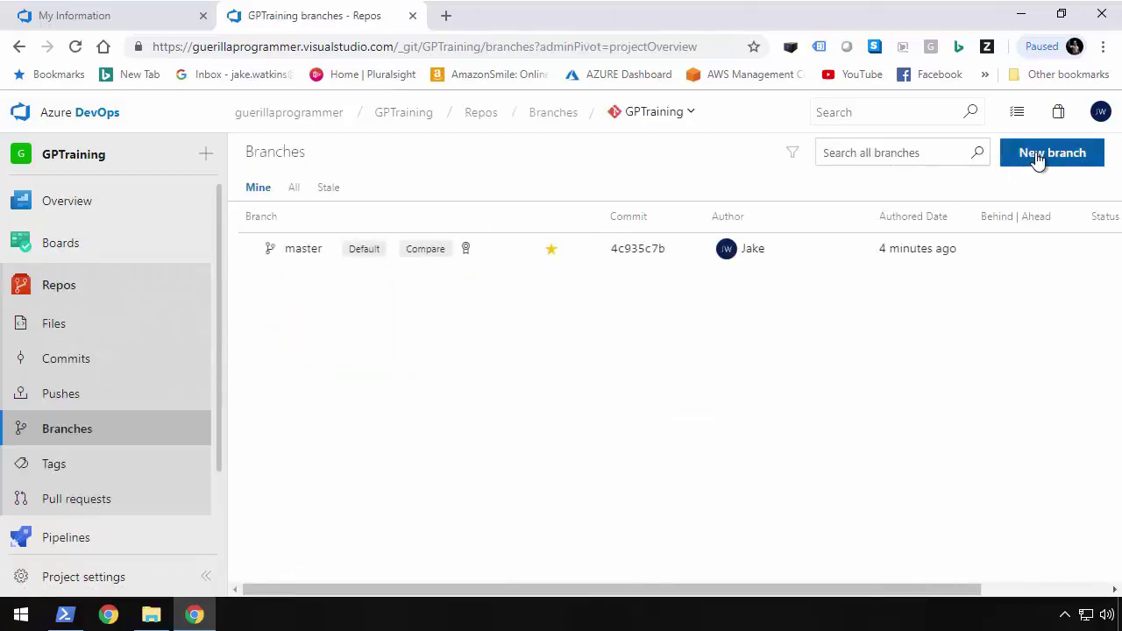
{"action": "left_click", "coordinate": [1039, 158]}
{"action": "type", "text": "Test"}
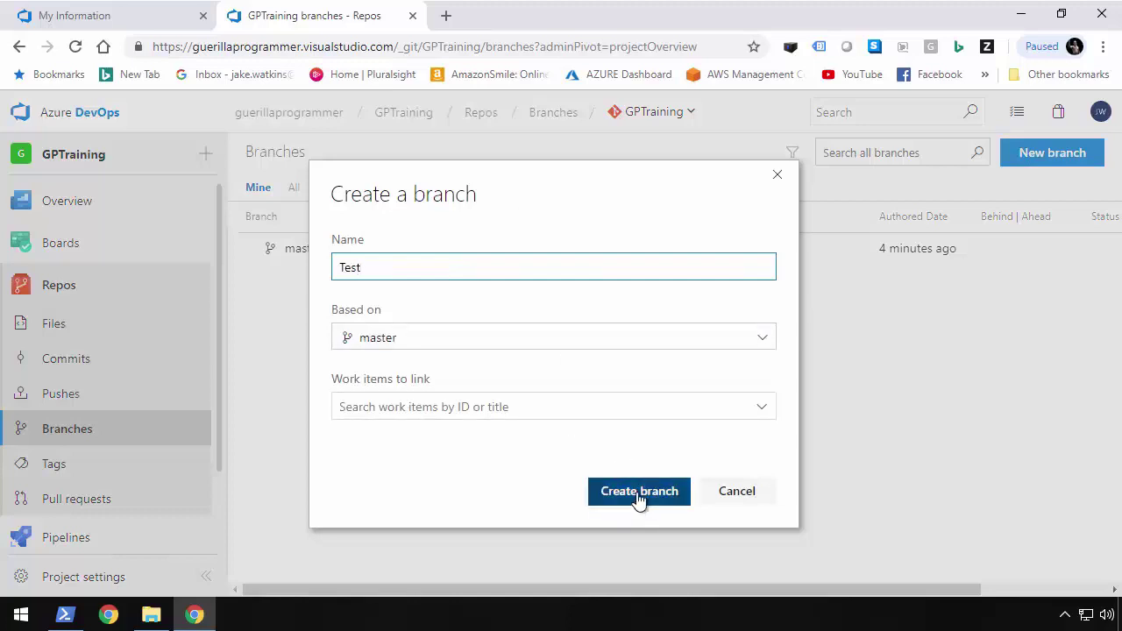
{"action": "left_click", "coordinate": [638, 498]}
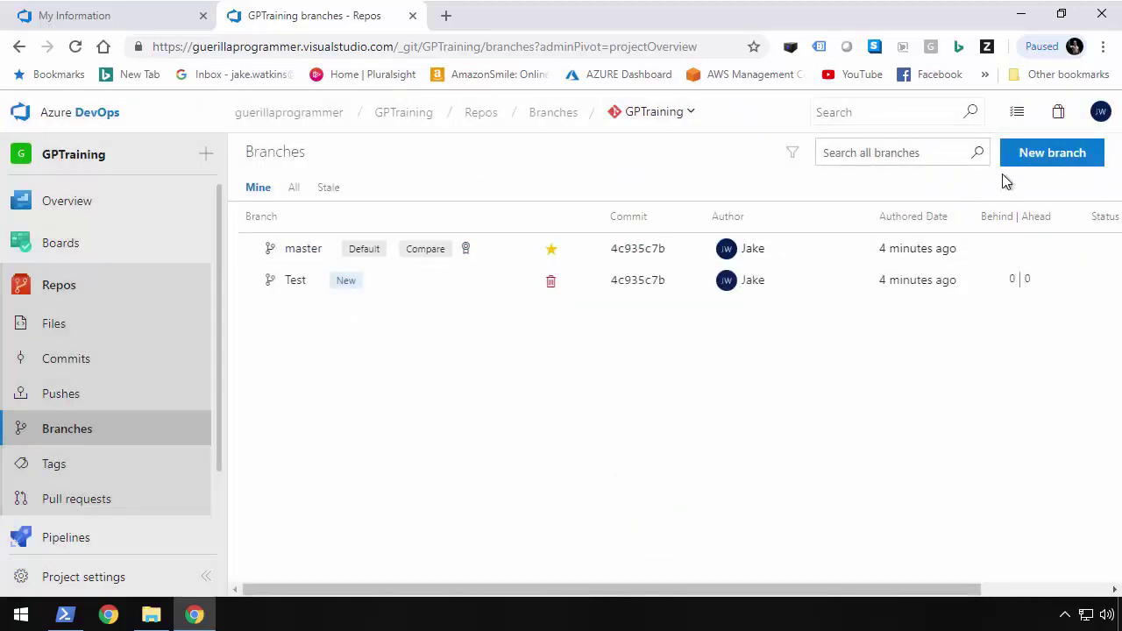
Step: Create another branch named Release based on master
{"action": "left_click", "coordinate": [1026, 163]}
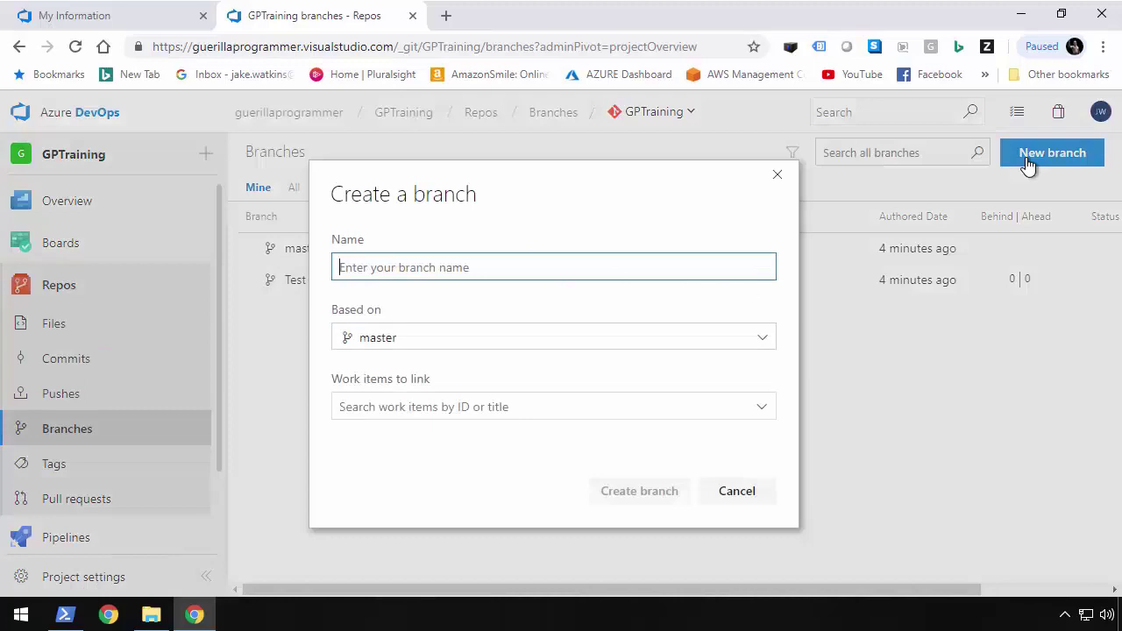
{"action": "type", "text": "Release"}
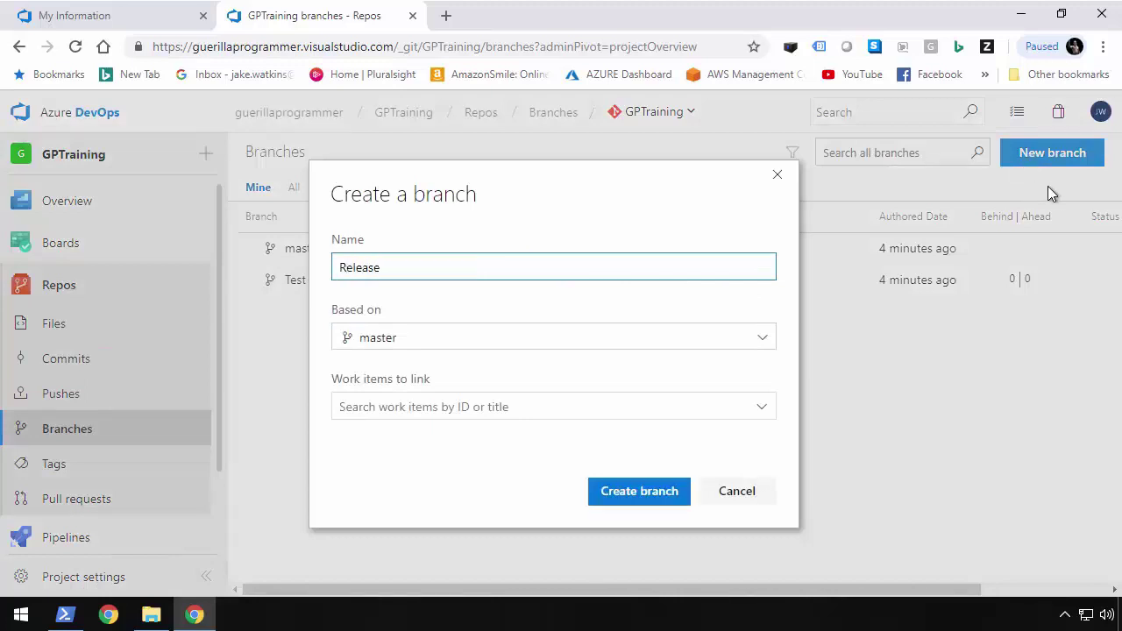
{"action": "left_click", "coordinate": [628, 505]}
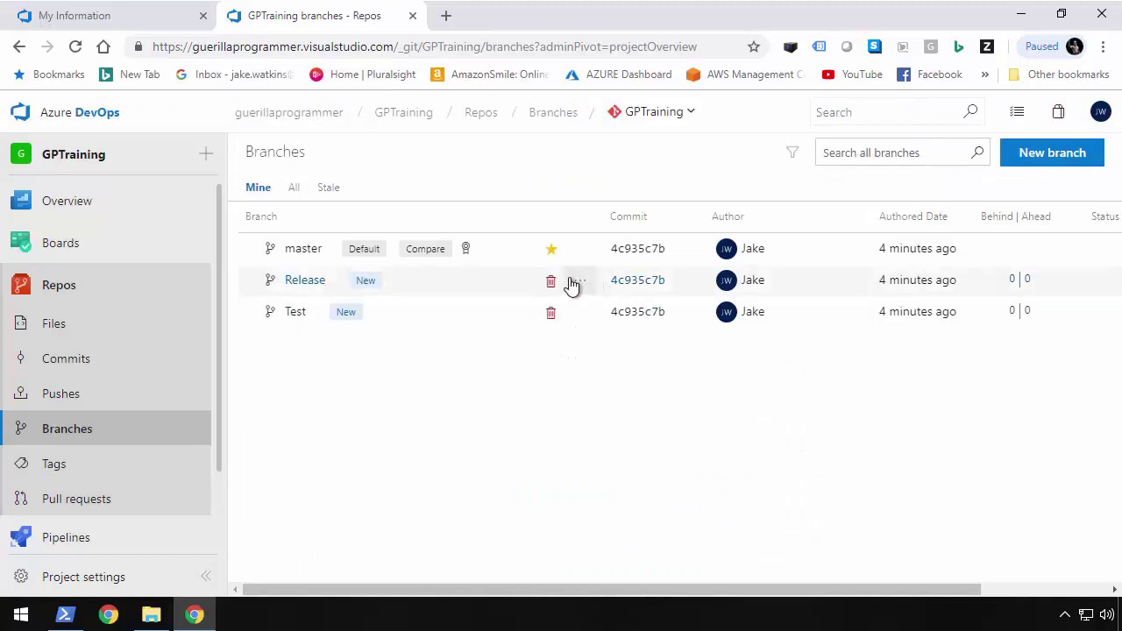
Step: Set the Release branch's policies to require a minimum of 2 reviewers and check for linked work items, and save them
{"action": "left_click", "coordinate": [571, 286]}
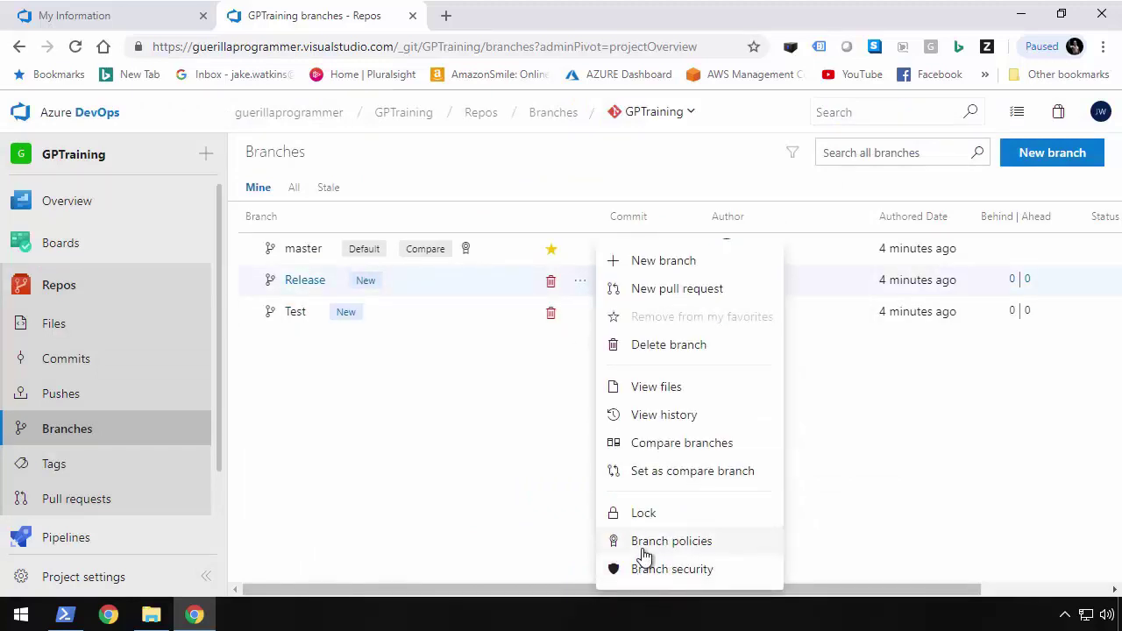
{"action": "left_click", "coordinate": [643, 545]}
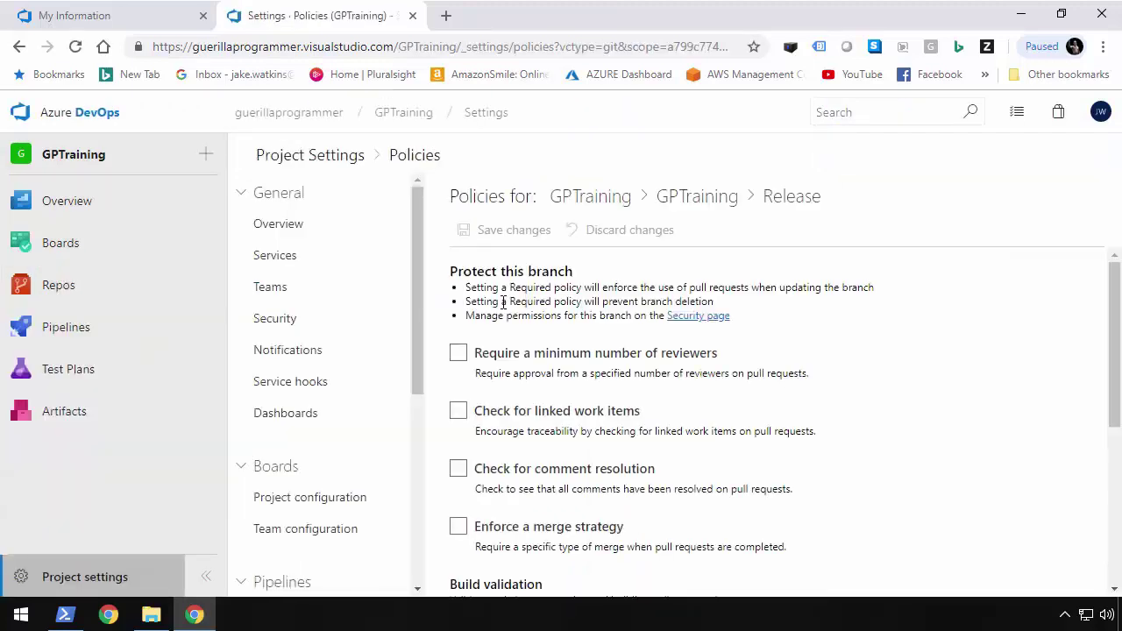
{"action": "left_click", "coordinate": [459, 352]}
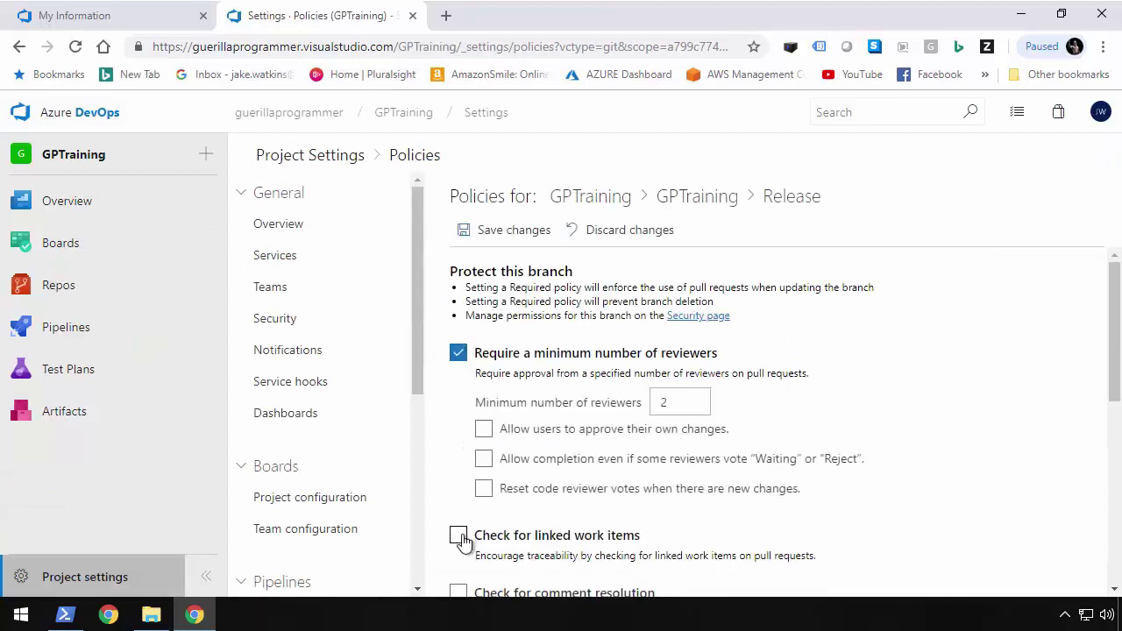
{"action": "left_click", "coordinate": [458, 535]}
{"action": "left_click", "coordinate": [485, 230]}
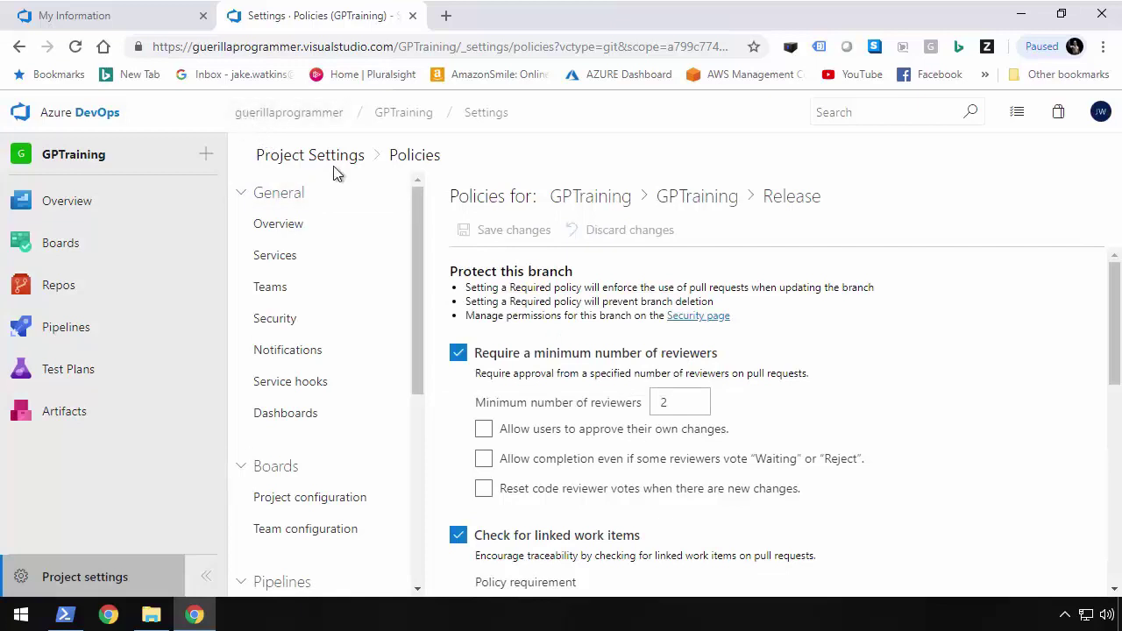
Step: Save the same policies for the Test branch, requiring 2 reviewers and checking for linked work items, and return to the branch list
{"action": "mouse_move", "coordinate": [52, 286]}
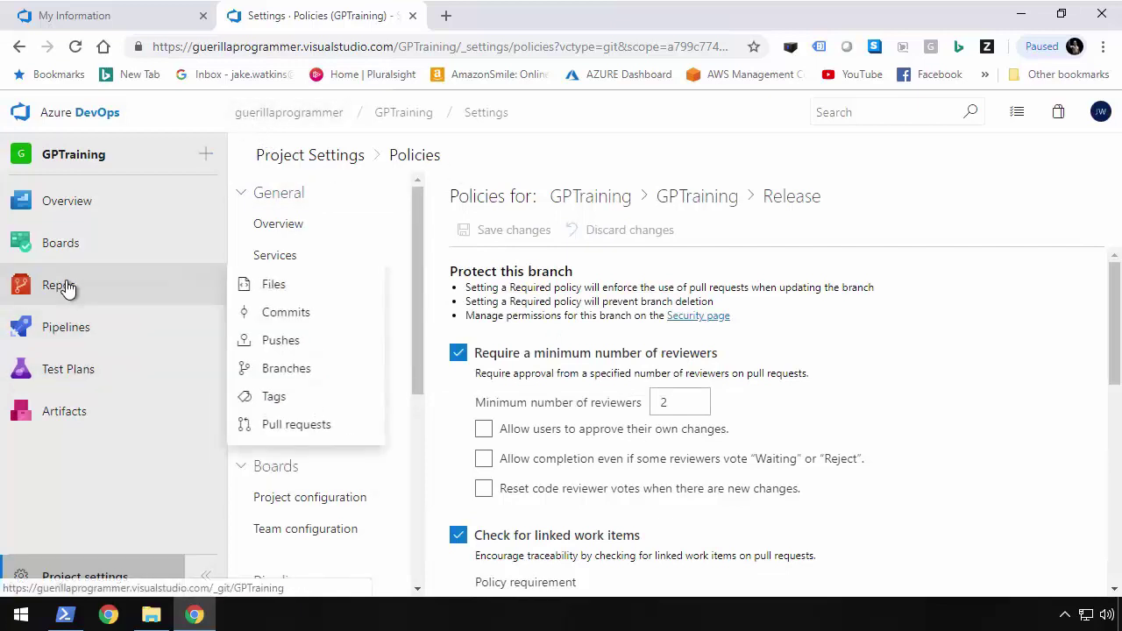
{"action": "left_click", "coordinate": [298, 369]}
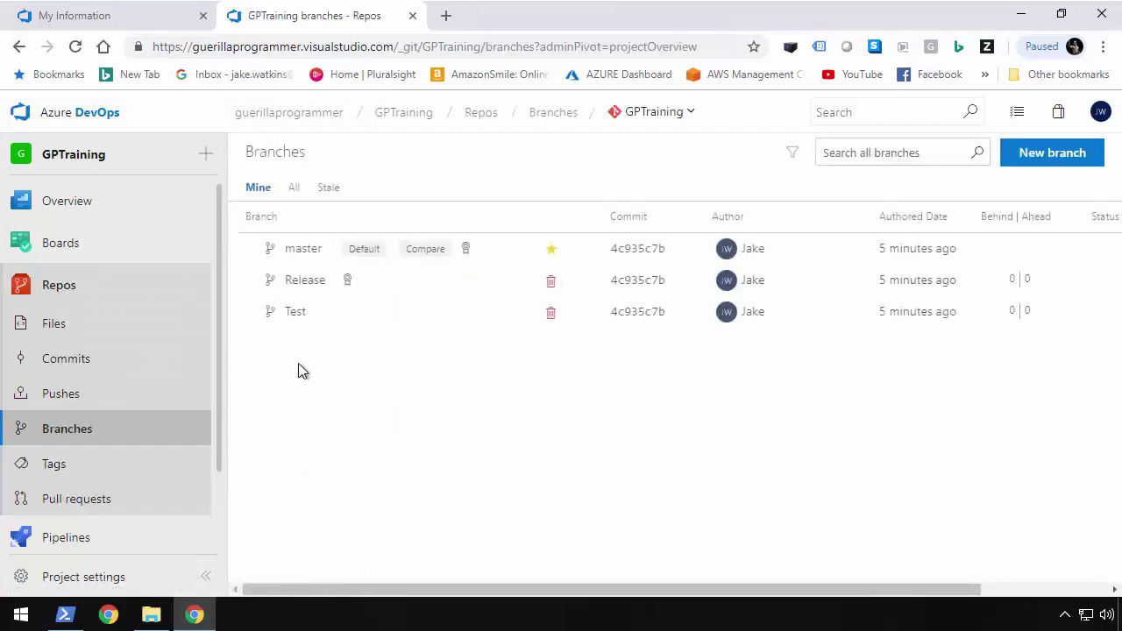
{"action": "left_click", "coordinate": [578, 319]}
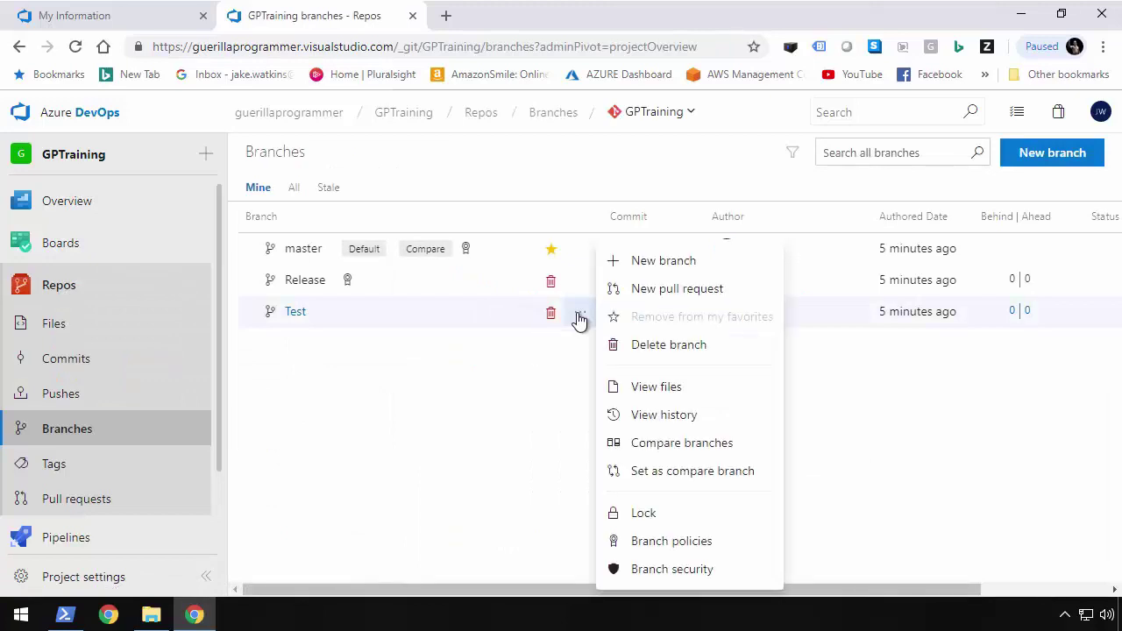
{"action": "left_click", "coordinate": [653, 544]}
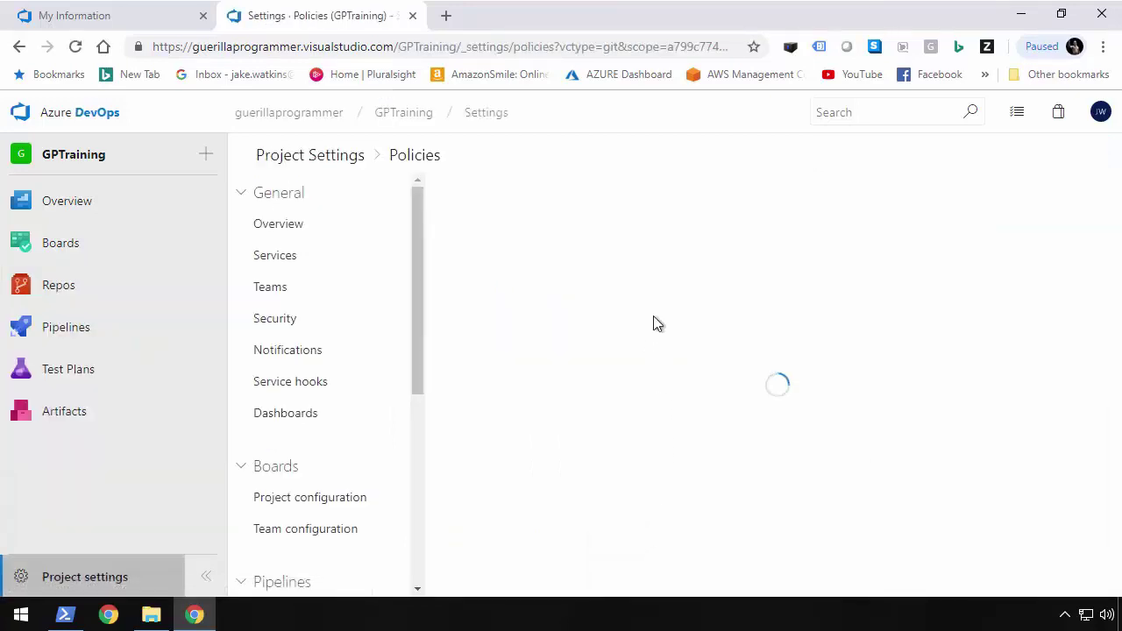
{"action": "left_click", "coordinate": [459, 352]}
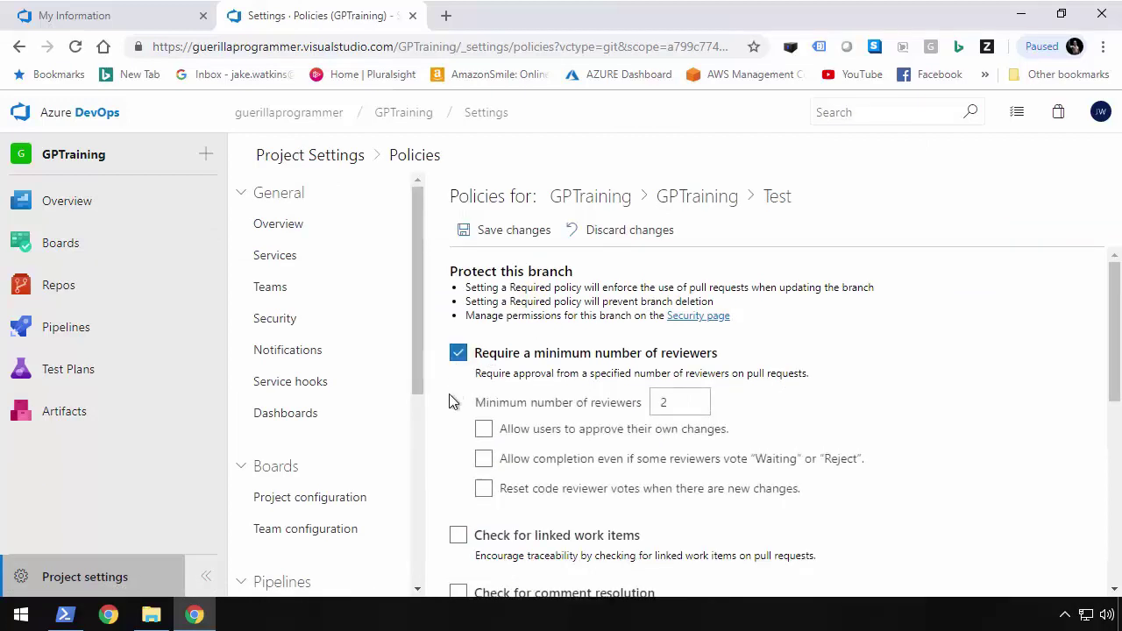
{"action": "left_click", "coordinate": [458, 535]}
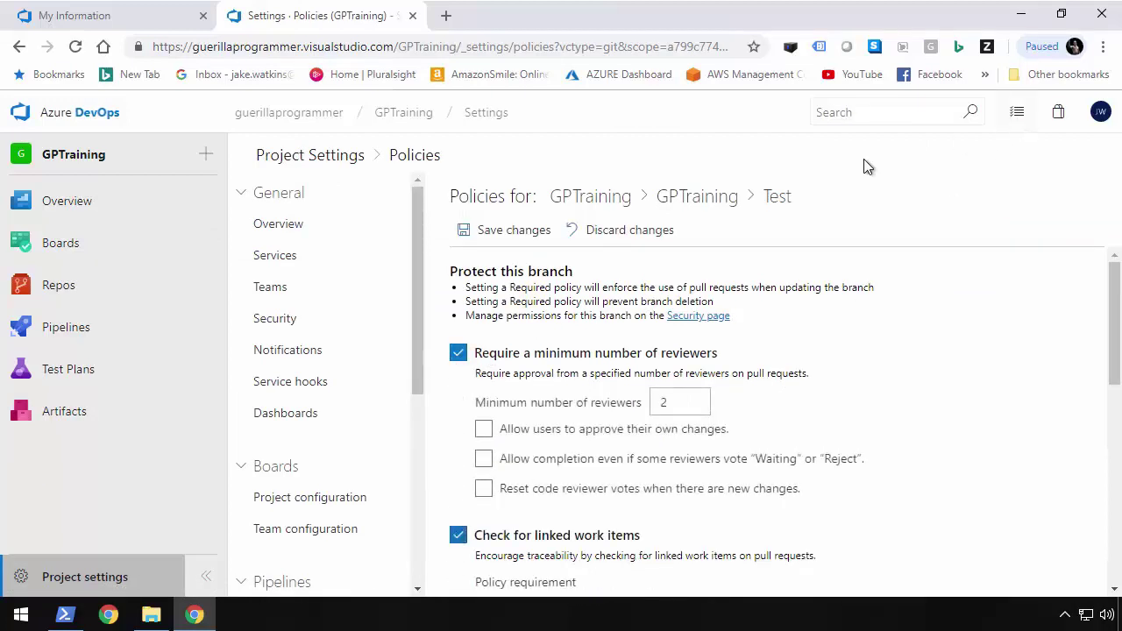
{"action": "left_click", "coordinate": [515, 233]}
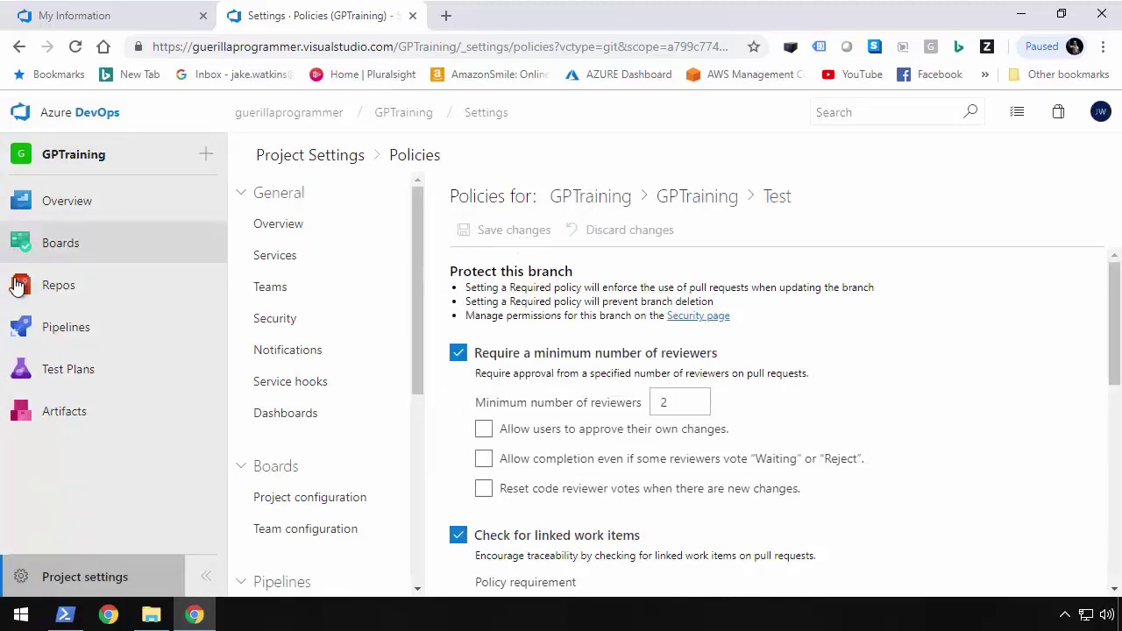
{"action": "mouse_move", "coordinate": [55, 288]}
{"action": "left_click", "coordinate": [288, 370]}
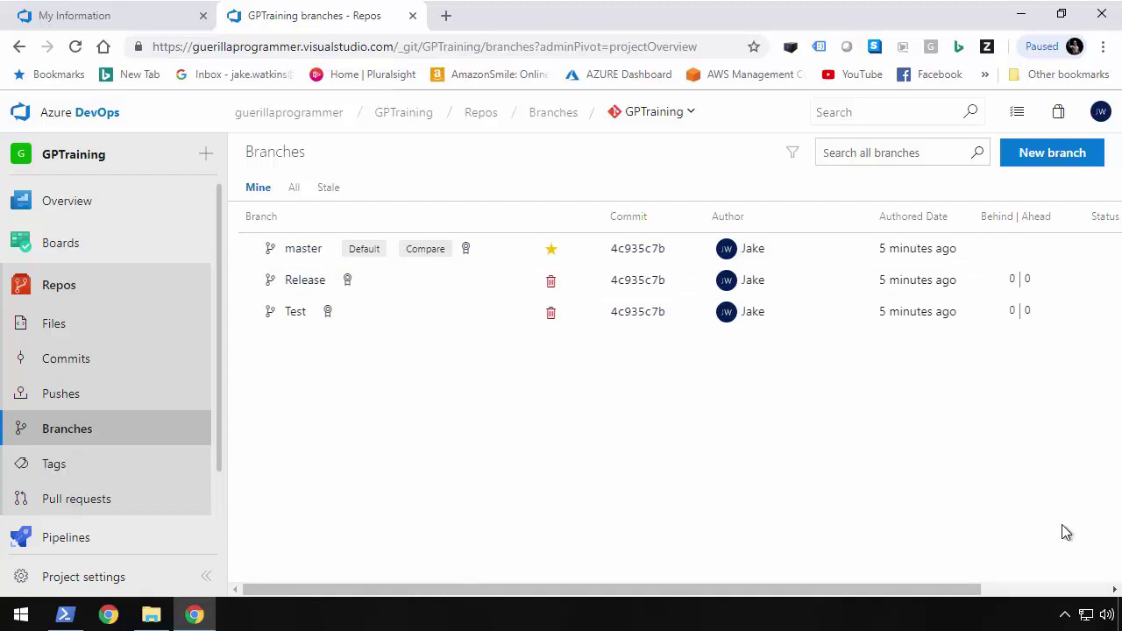
Step: Switch to PowerShell, clear the console and list the contents of the GPTraining folder
{"action": "left_click", "coordinate": [66, 613]}
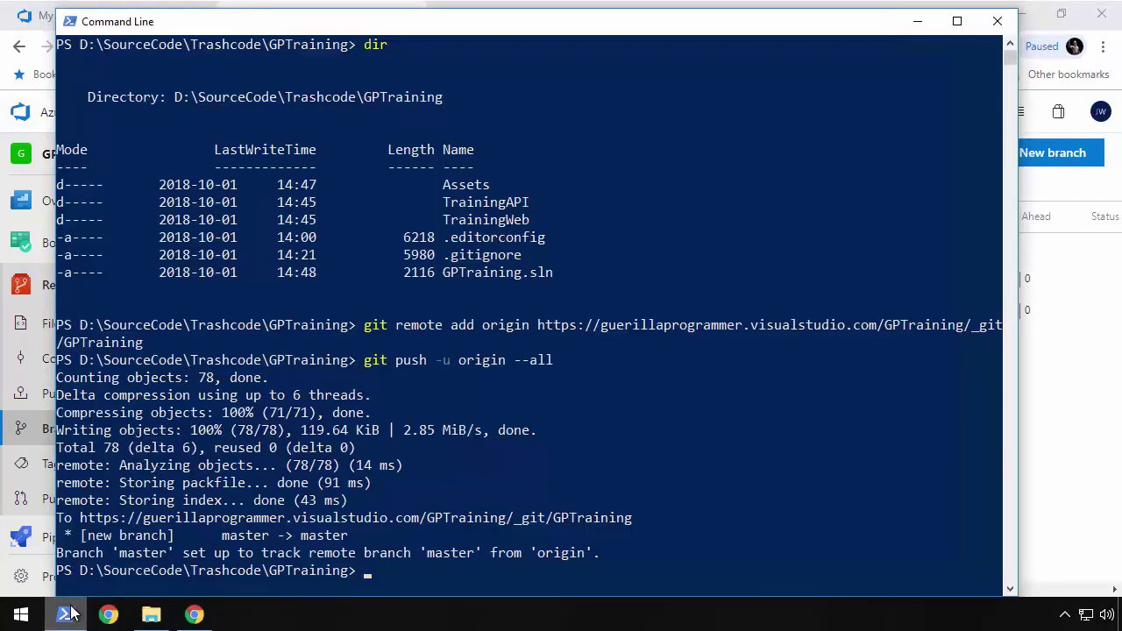
{"action": "type", "text": "cls"}
{"action": "key", "text": "Return"}
{"action": "type", "text": "dir"}
{"action": "key", "text": "Return"}
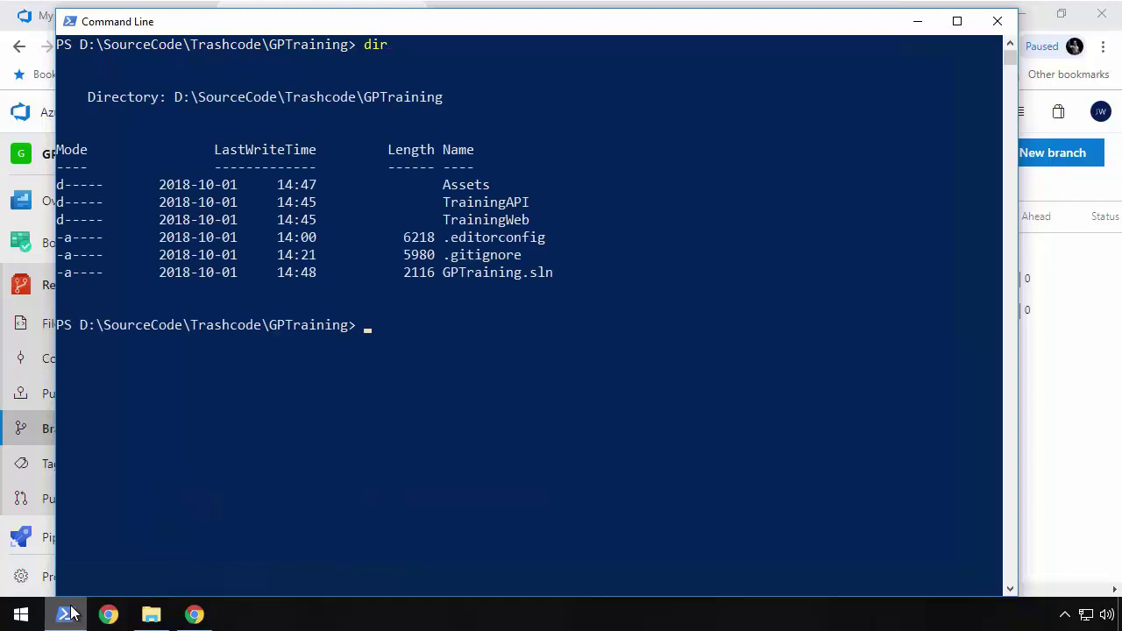
Step: Open GPTraining.sln in Visual Studio with the start command and view the available actions for the master branch
{"action": "type", "text": "start .g"}
{"action": "key", "text": "BackSpace"}
{"action": "type", "text": "\\gp"}
{"action": "key", "text": "Tab"}
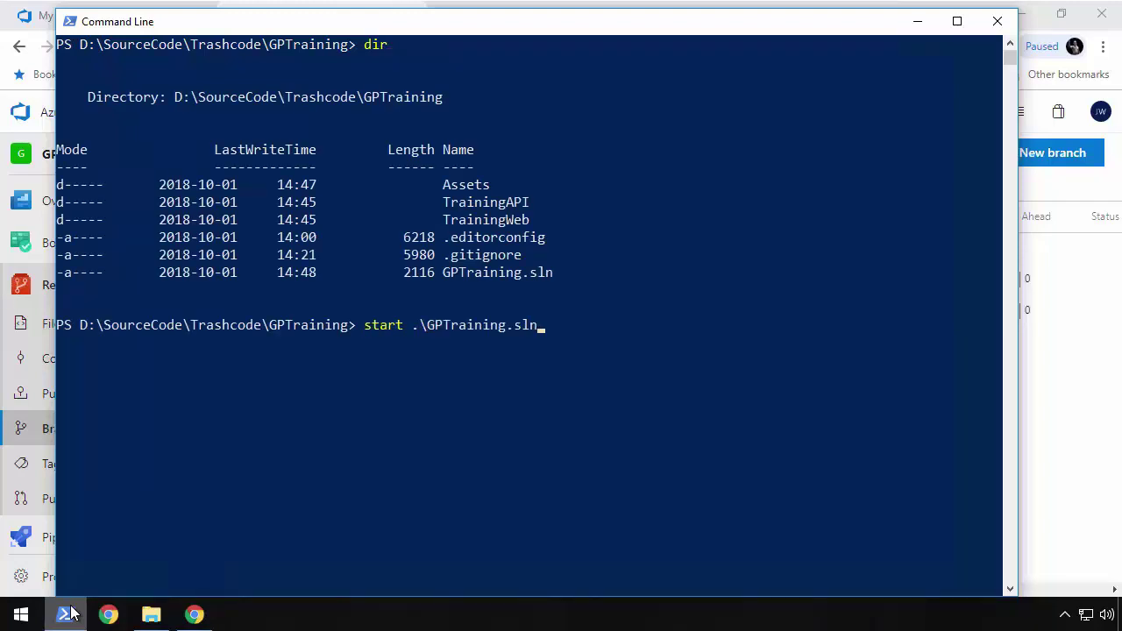
{"action": "key", "text": "Return"}
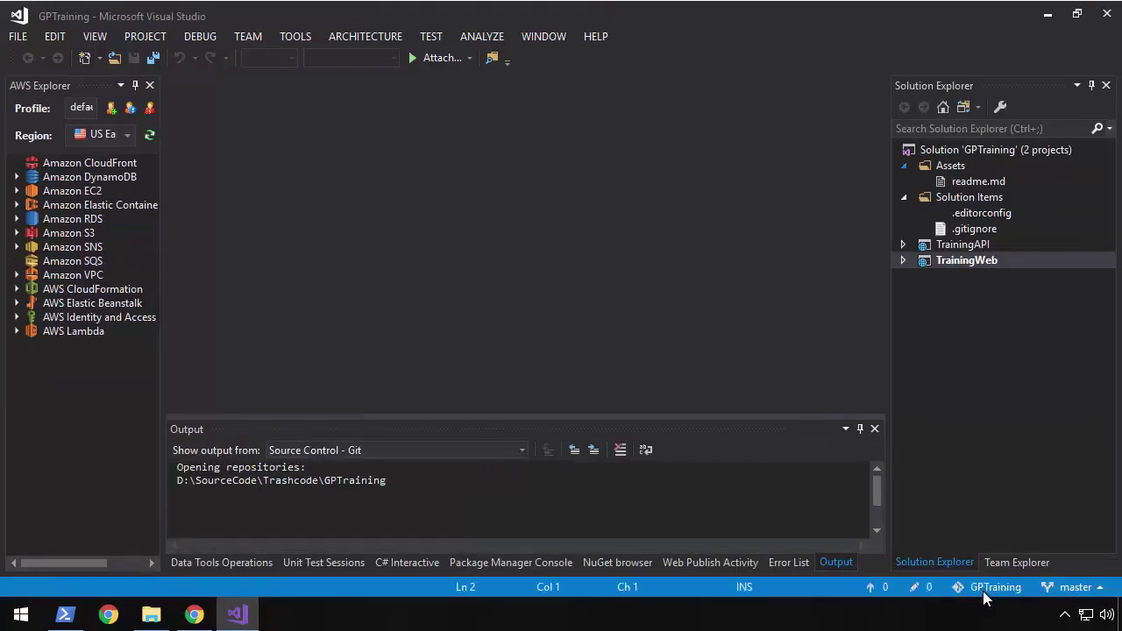
{"action": "left_click", "coordinate": [1084, 593]}
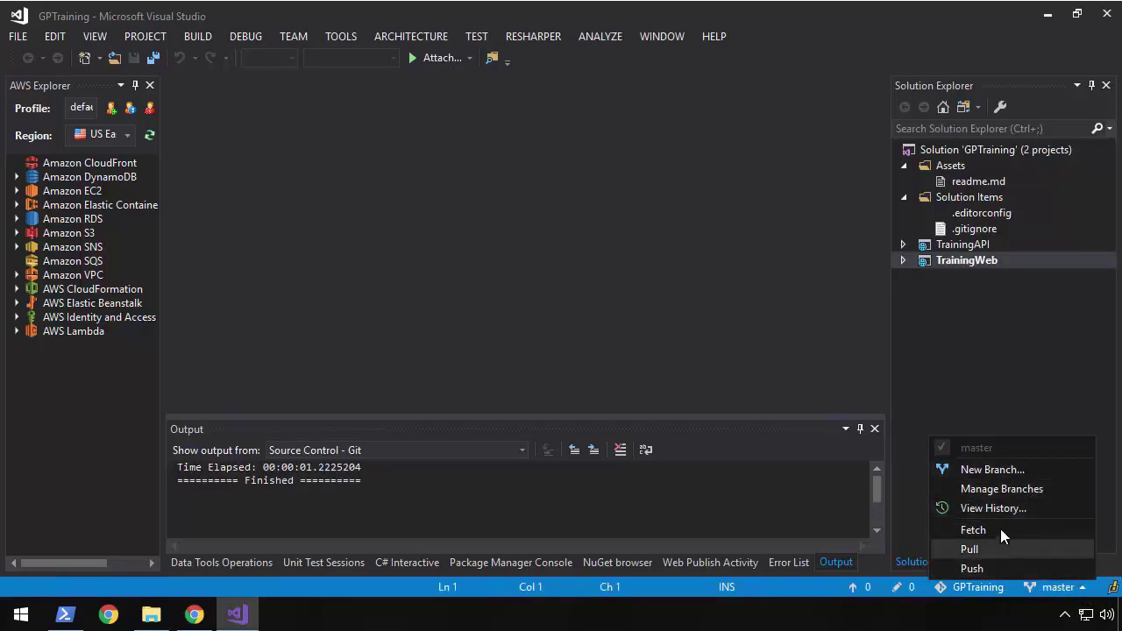
{"action": "left_click", "coordinate": [787, 366]}
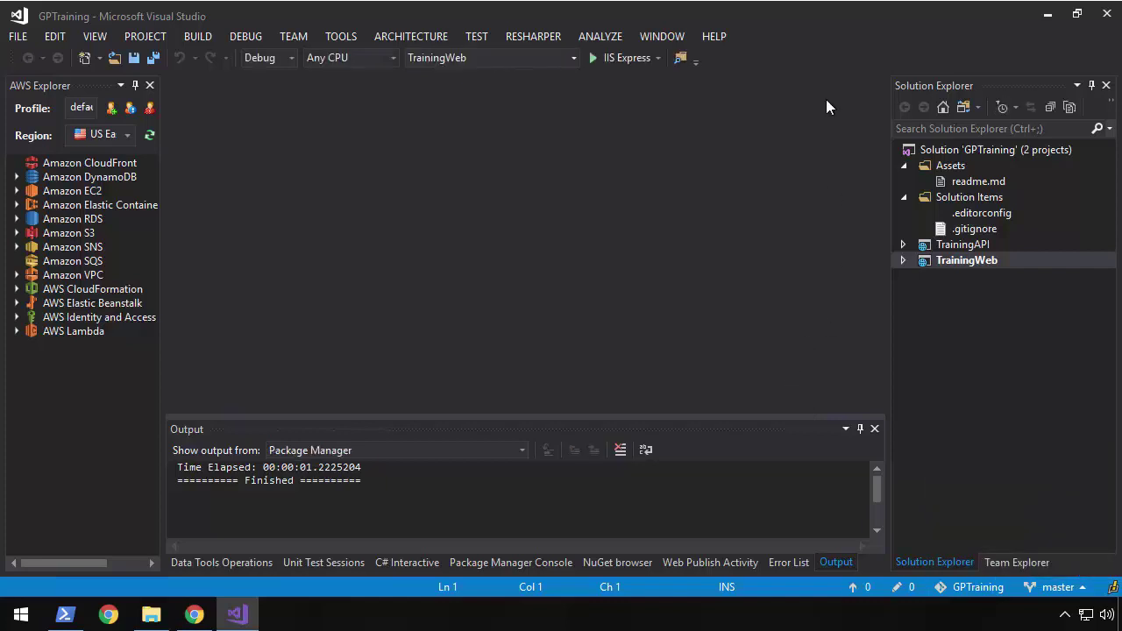
Step: Add the line "This is a training project" under GPTraining in the Assets readme.md, then save and close the file
{"action": "left_click", "coordinate": [988, 182]}
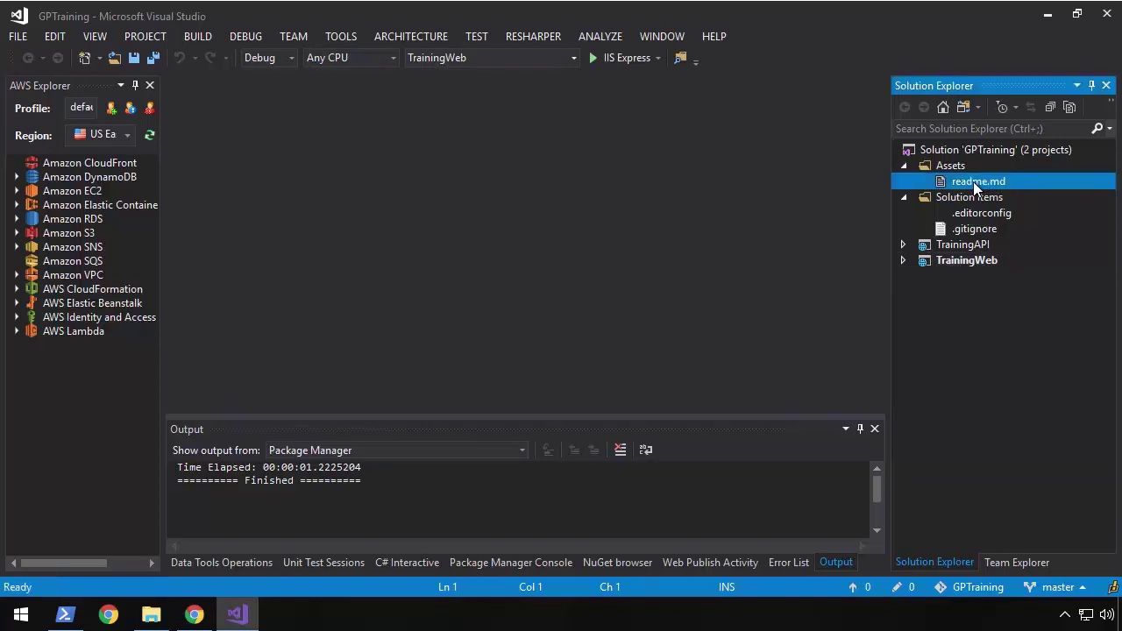
{"action": "double_click", "coordinate": [975, 181]}
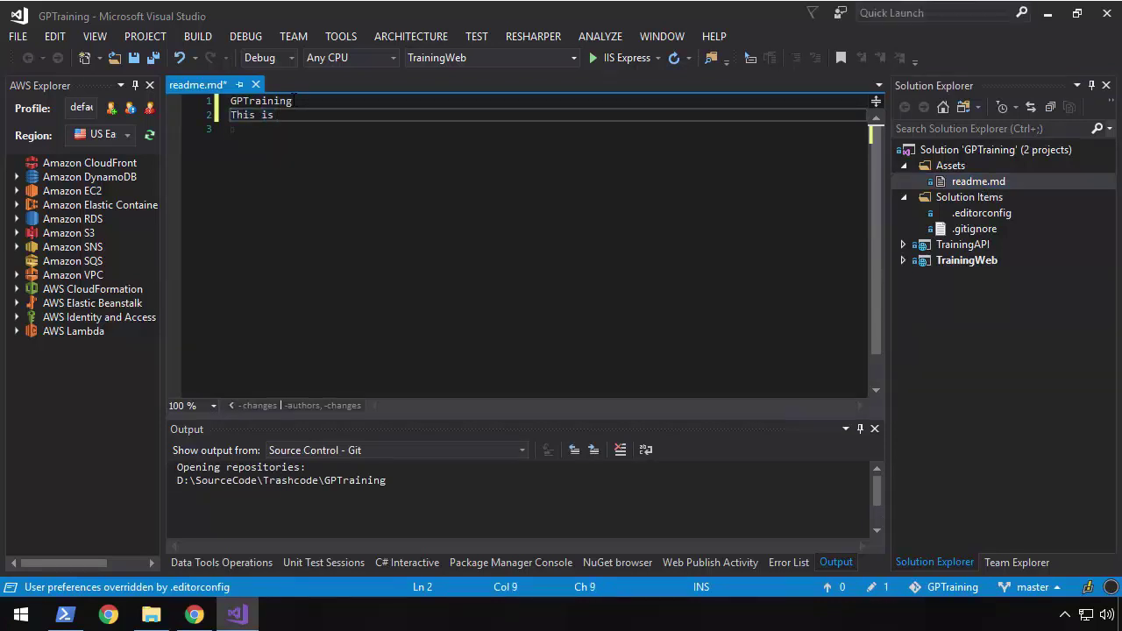
{"action": "type", "text": "a stra"}
{"action": "key", "text": "BackSpace"}
{"action": "key", "text": "BackSpace"}
{"action": "key", "text": "BackSpace"}
{"action": "key", "text": "BackSpace"}
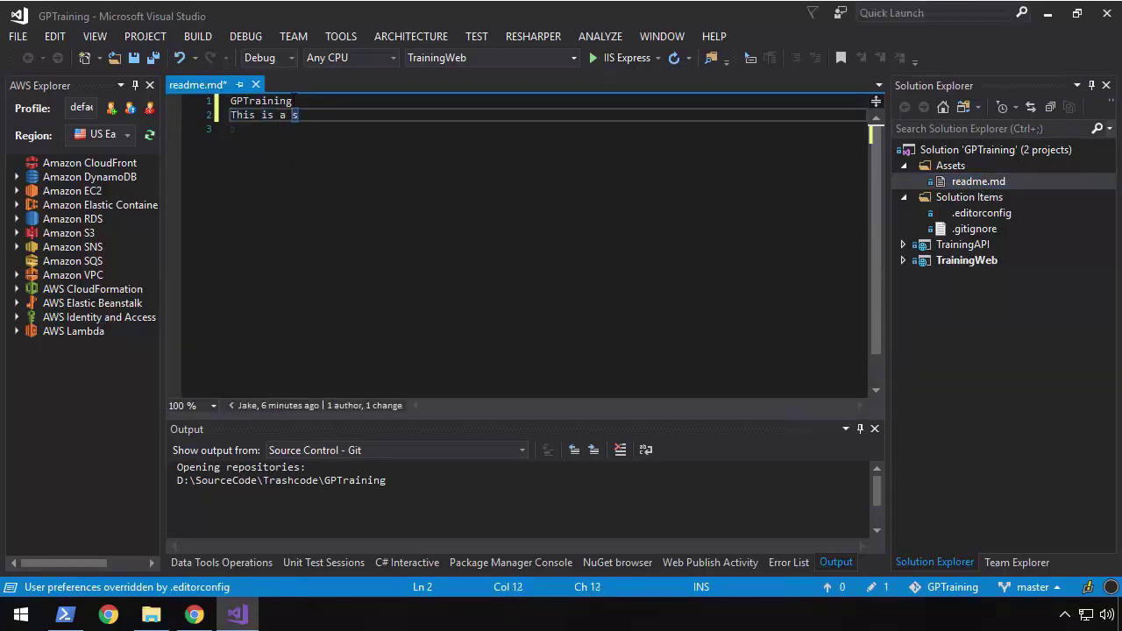
{"action": "type", "text": "training project"}
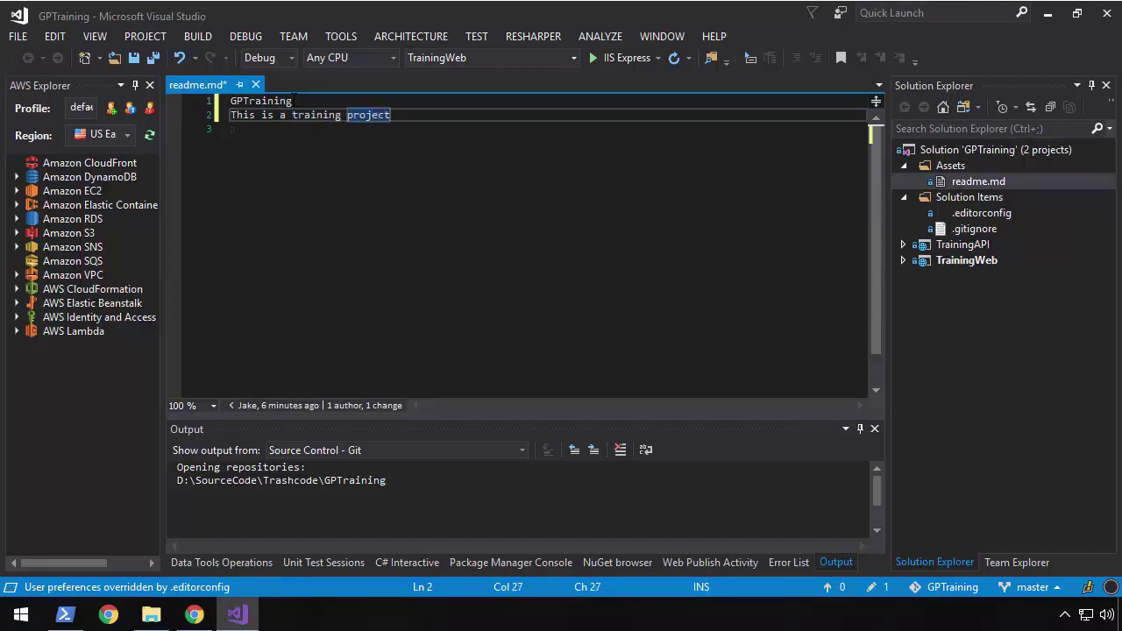
{"action": "key", "text": "ctrl+s"}
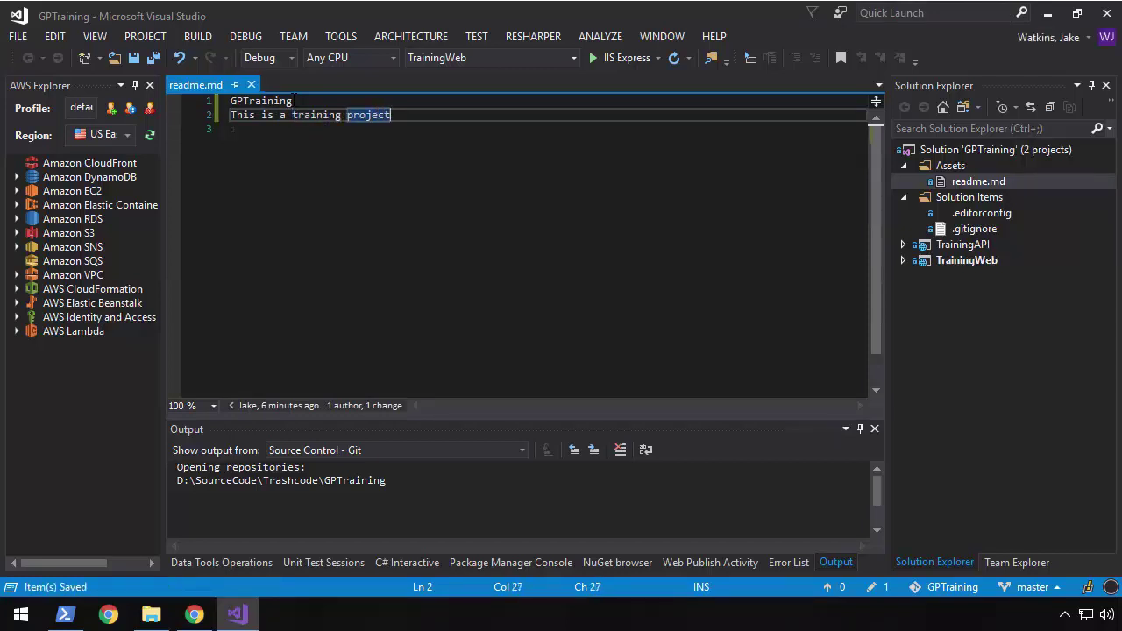
{"action": "key", "text": "ctrl+F4"}
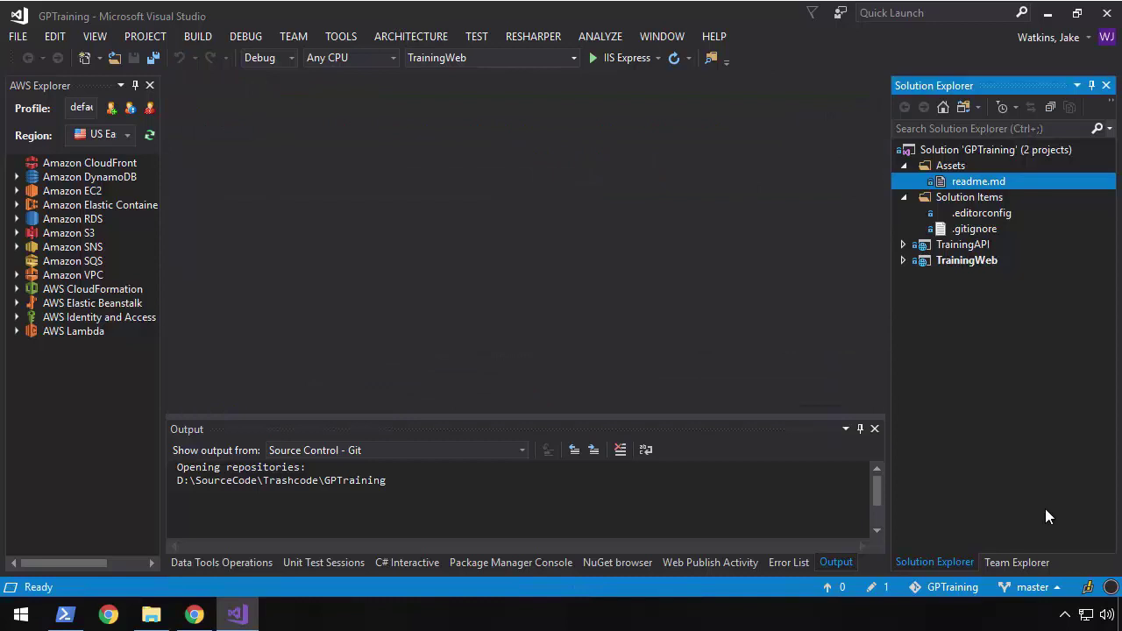
Step: Commit the readme.md change to master with the message "Test update" and try to push it to the remote
{"action": "left_click", "coordinate": [1020, 557]}
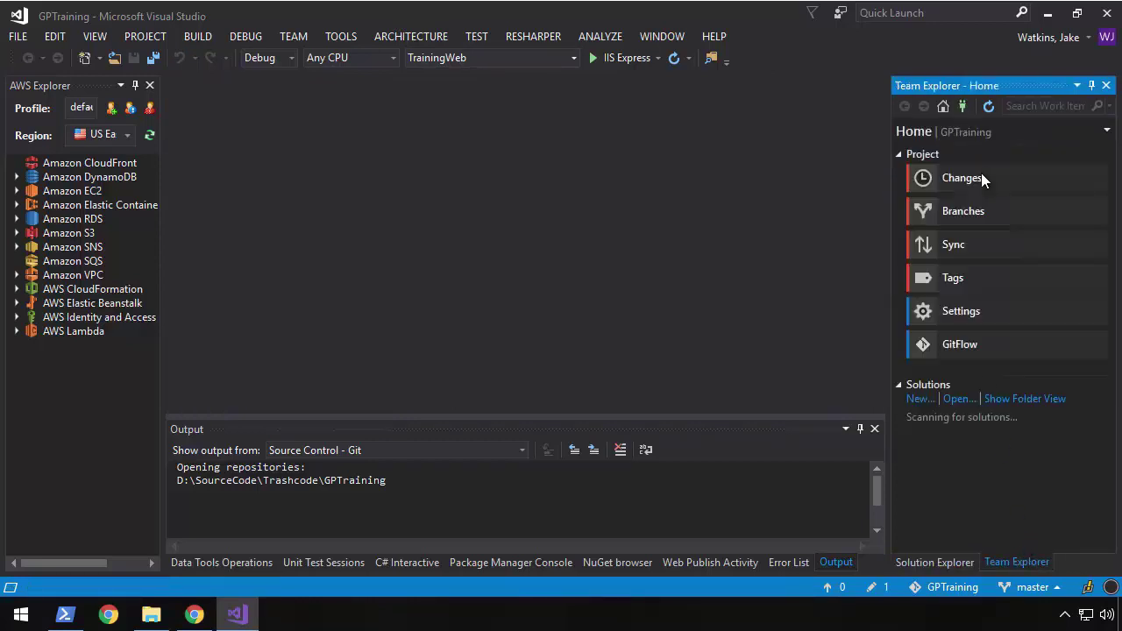
{"action": "left_click", "coordinate": [975, 180]}
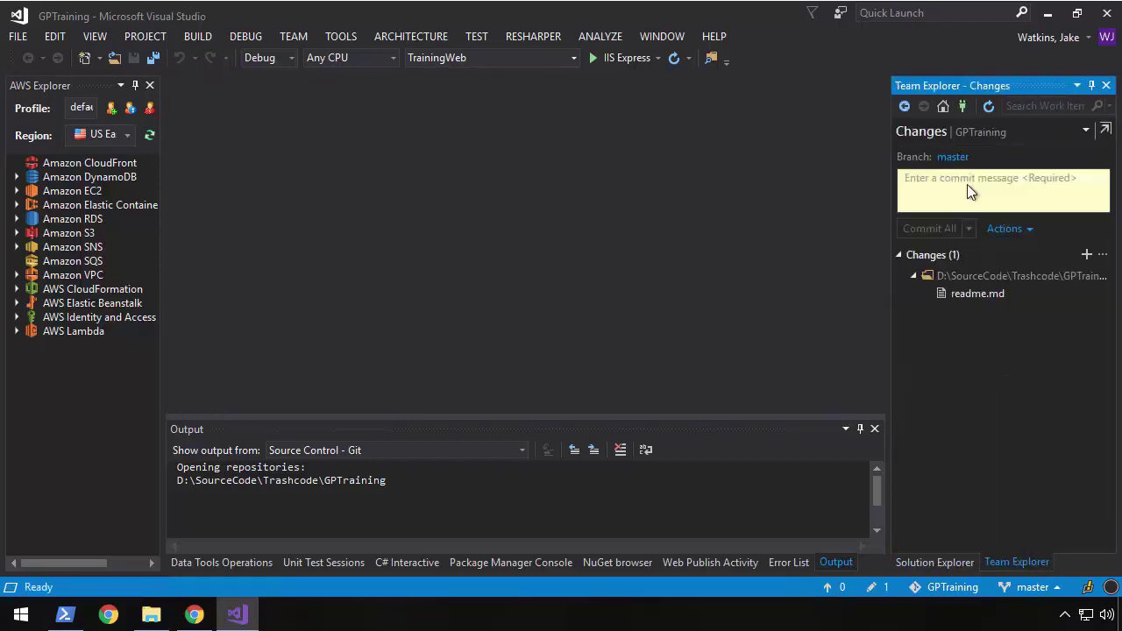
{"action": "left_click", "coordinate": [1011, 193]}
{"action": "type", "text": "Test update"}
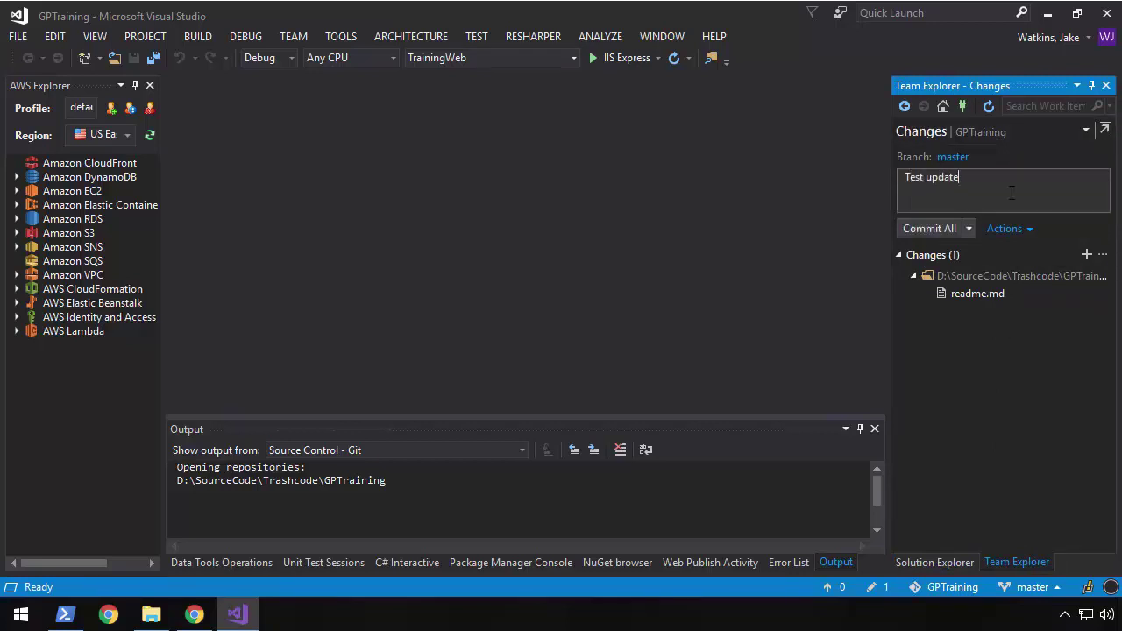
{"action": "left_click", "coordinate": [969, 230]}
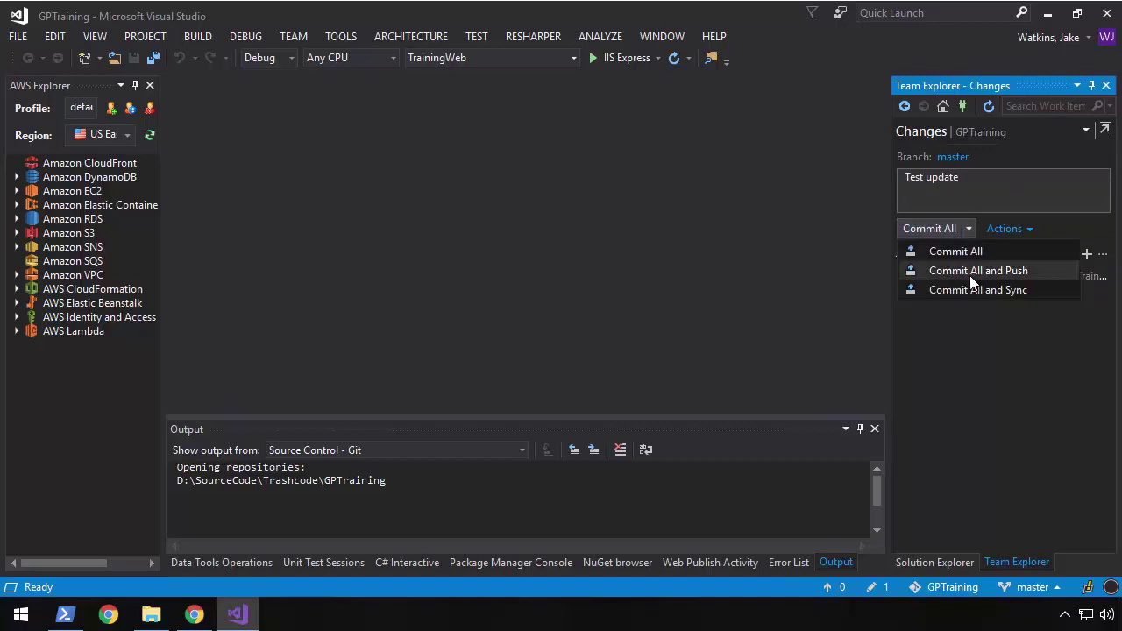
{"action": "left_click", "coordinate": [970, 275]}
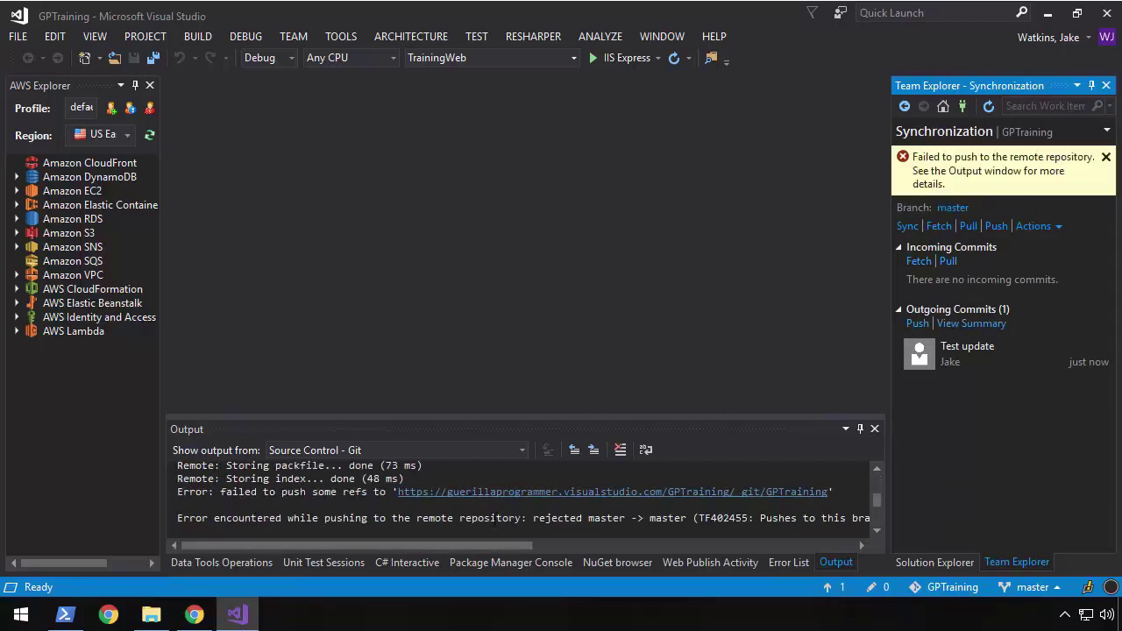
Step: Read the Git output for the push to master in full and return to the solution's file tree
{"action": "left_click_drag", "start_coordinate": [535, 517], "coordinate": [686, 517]}
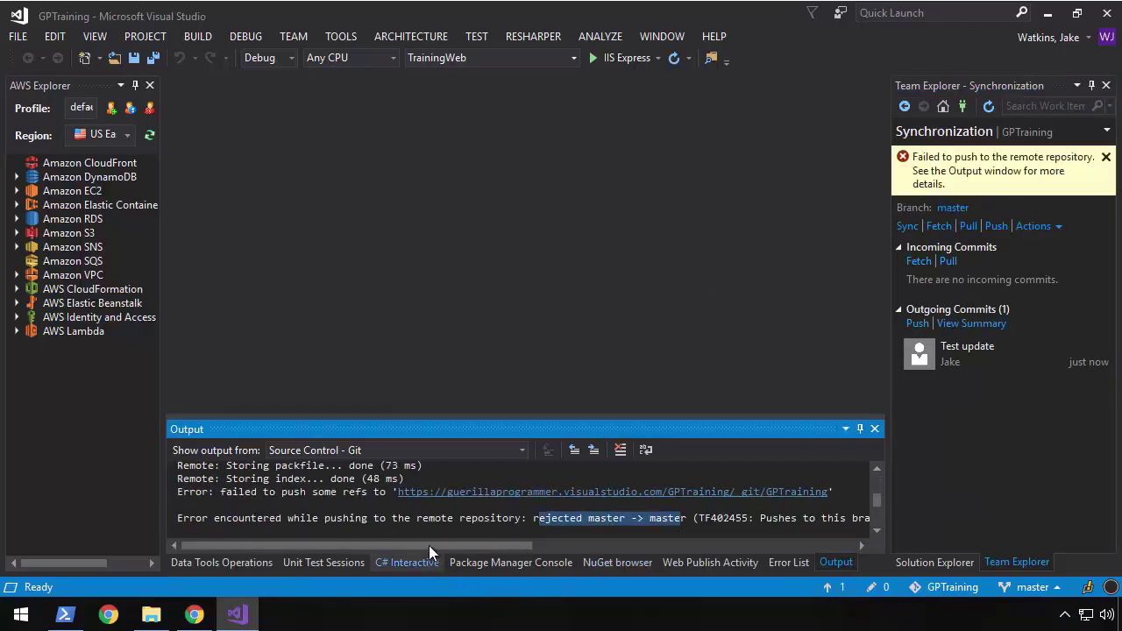
{"action": "left_click_drag", "start_coordinate": [430, 548], "coordinate": [662, 552]}
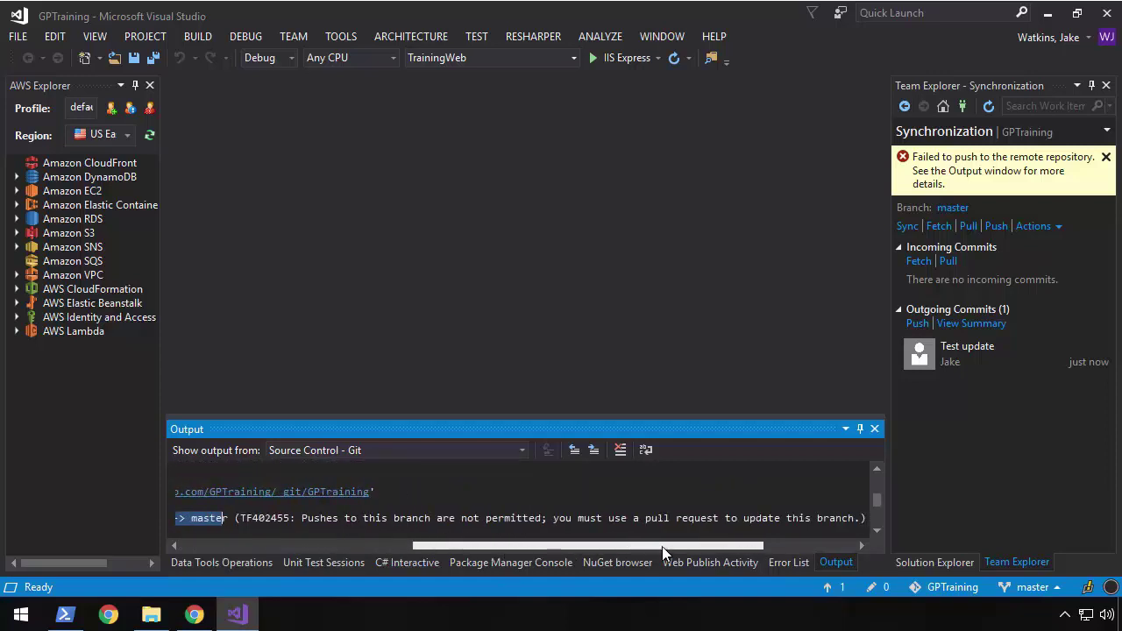
{"action": "left_click_drag", "start_coordinate": [662, 546], "coordinate": [368, 545]}
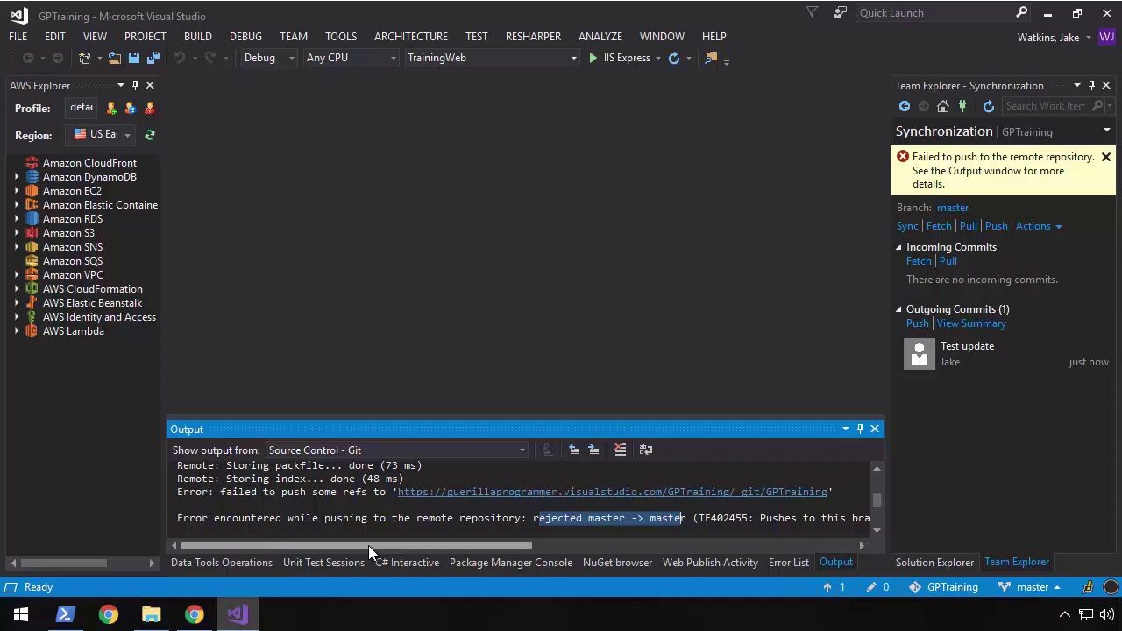
{"action": "left_click", "coordinate": [942, 564]}
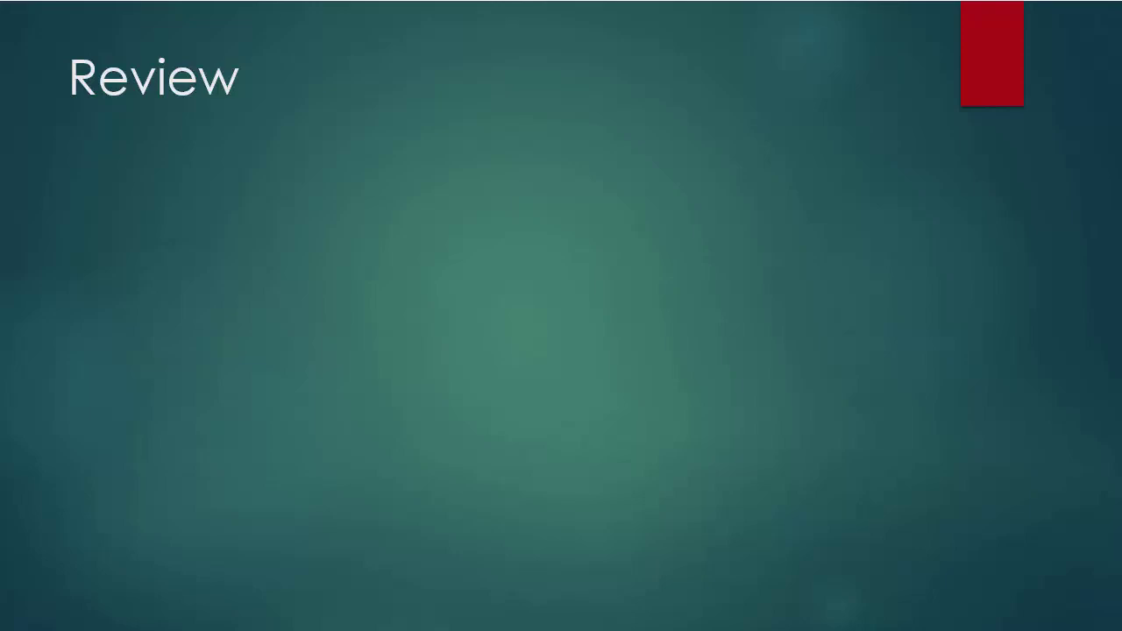
{"action": "key", "text": "Right"}
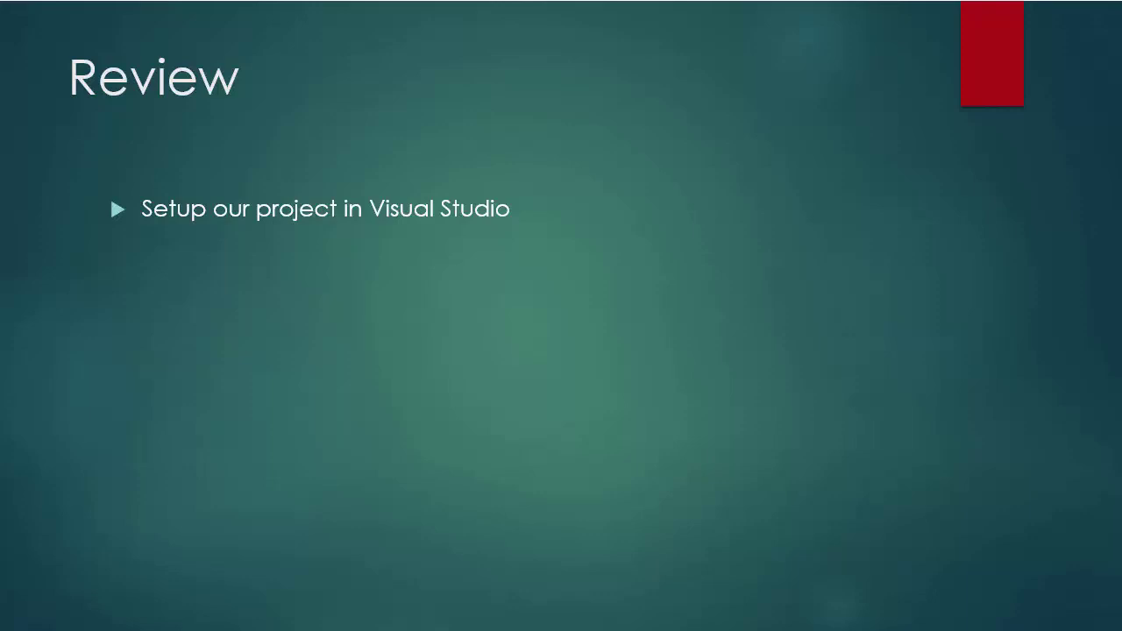
{"action": "key", "text": "Right"}
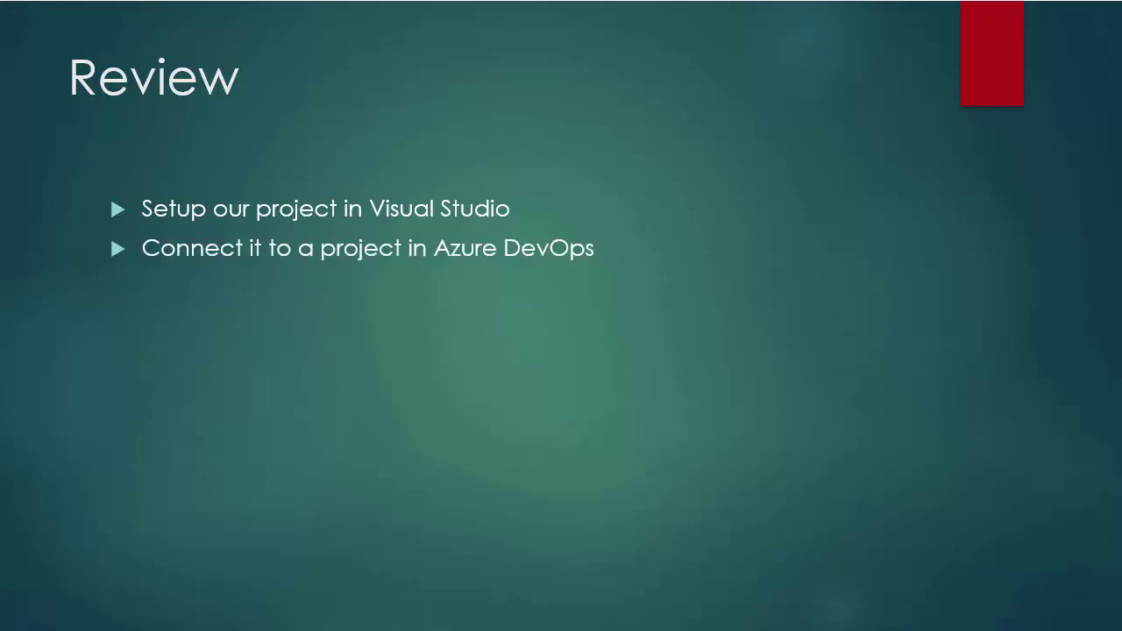